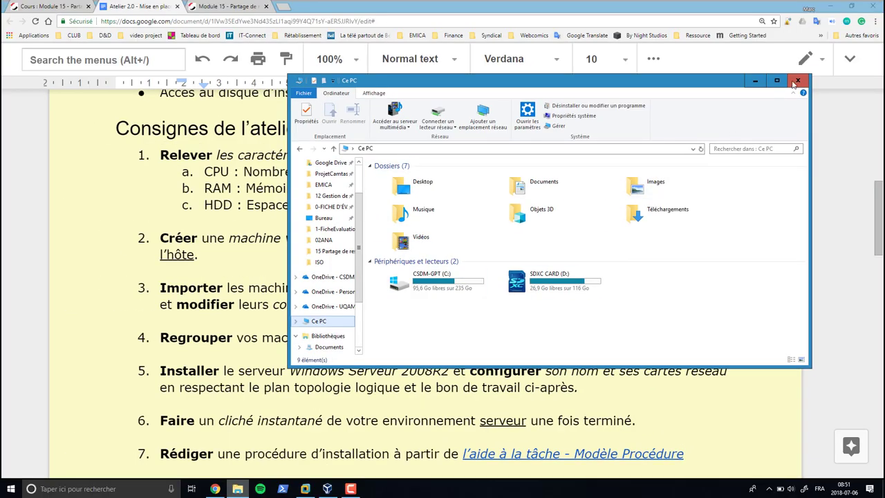
# Close the Ce PC window, minimize Chrome, and launch VMware Workstation Pro from the desktop.
pyautogui.click(797, 81)
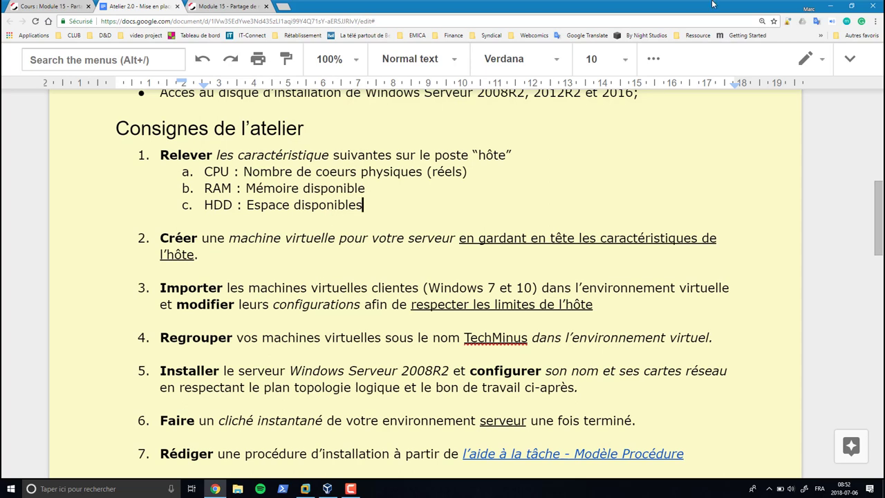
pyautogui.click(833, 8)
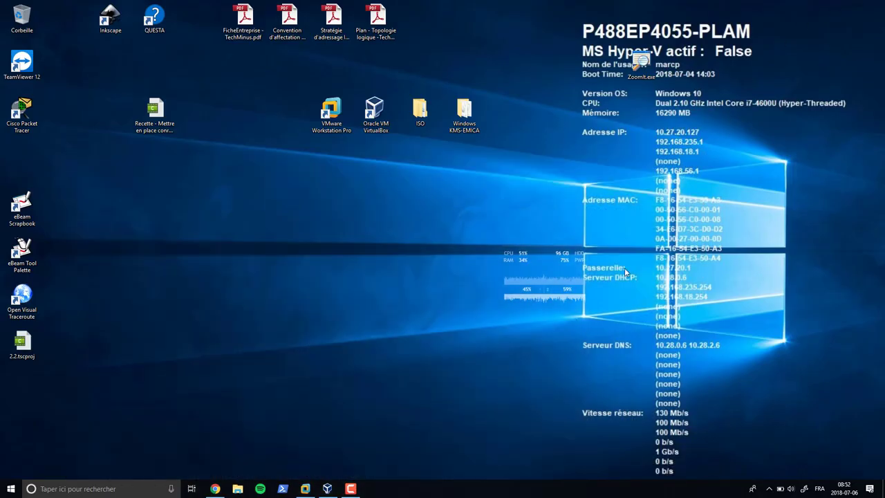
pyautogui.doubleClick(333, 116)
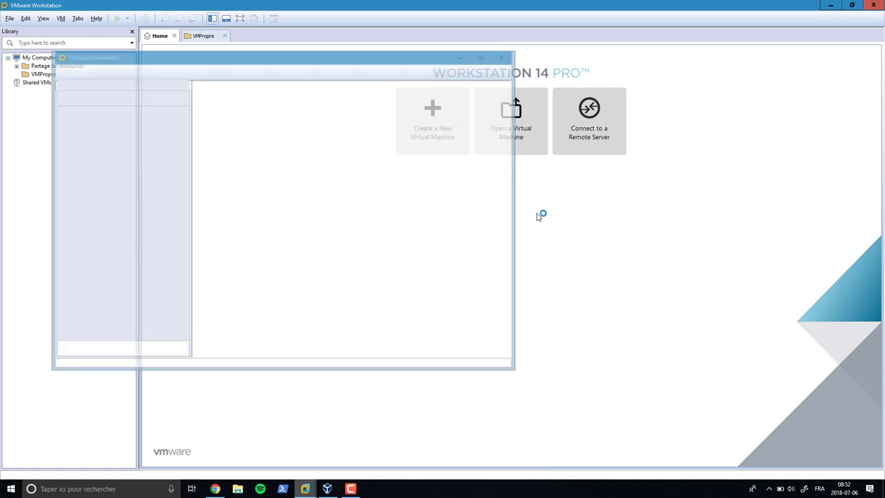
# Start a Custom (advanced) new virtual machine with Workstation 14.x compatibility, reaching guest OS installation.
pyautogui.click(504, 57)
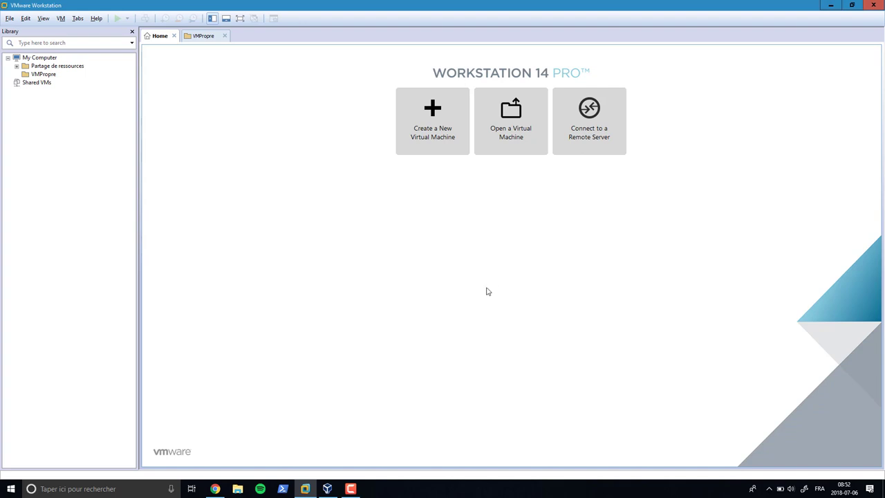
pyautogui.click(445, 148)
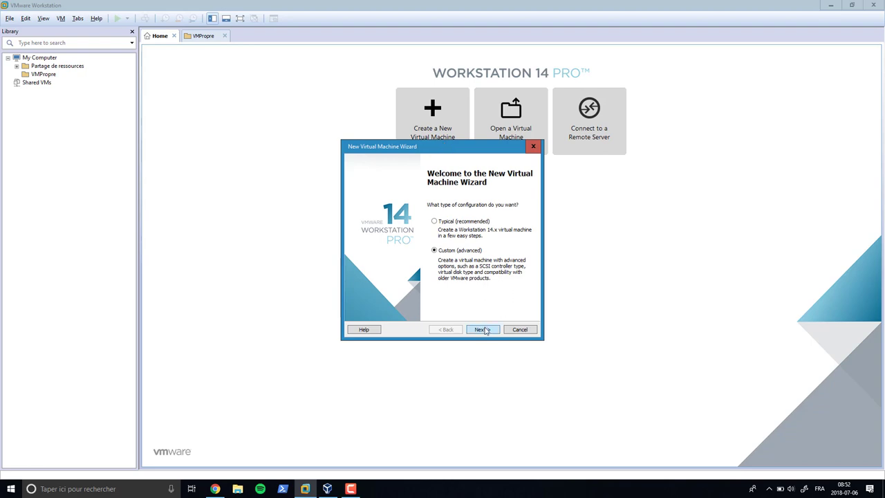
pyautogui.click(484, 330)
pyautogui.click(441, 330)
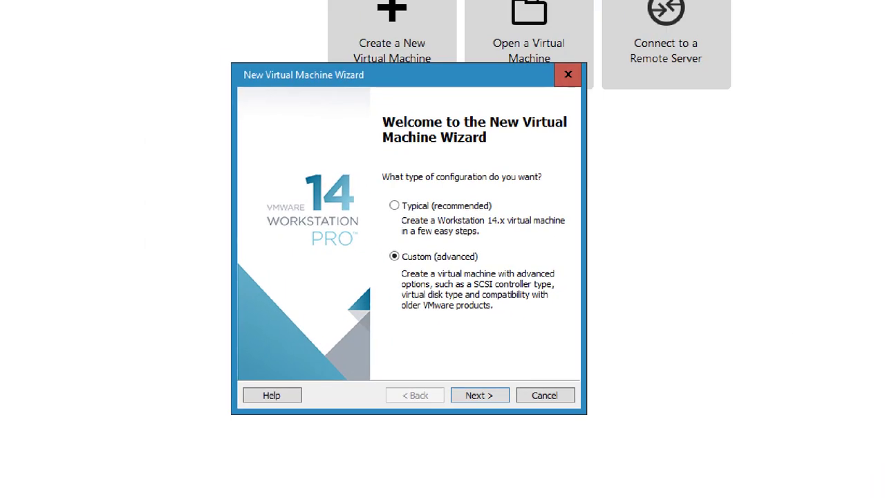
pyautogui.moveTo(434, 237)
pyautogui.mouseDown()
pyautogui.moveTo(388, 244)
pyautogui.moveTo(477, 319)
pyautogui.moveTo(484, 241)
pyautogui.moveTo(408, 249)
pyautogui.mouseUp()
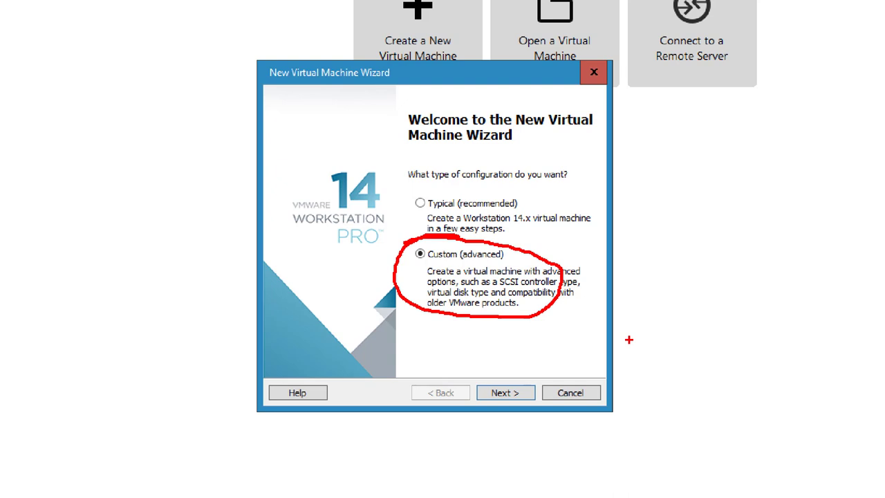
pyautogui.press('Escape')
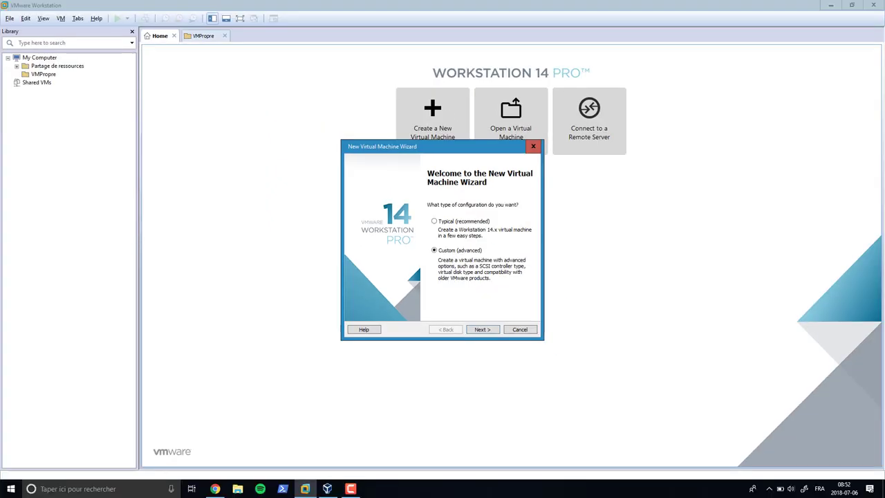
pyautogui.click(484, 330)
pyautogui.click(484, 330)
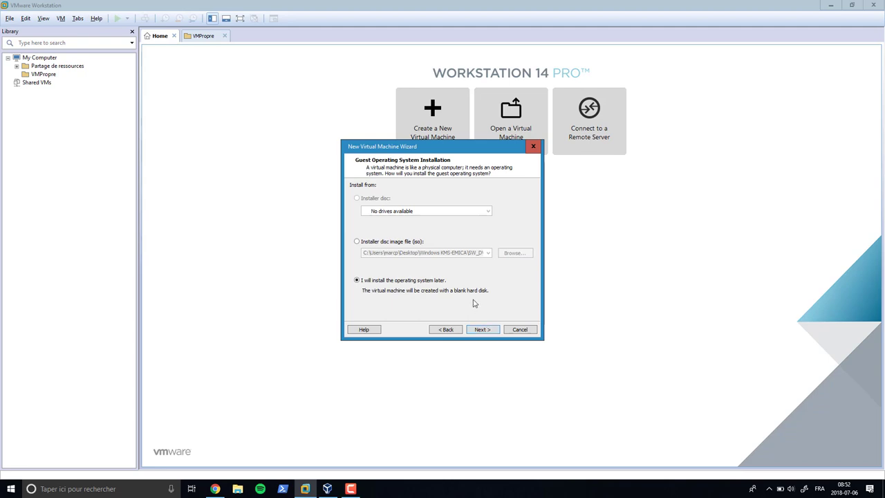
pyautogui.hotkey('ctrl', '1')
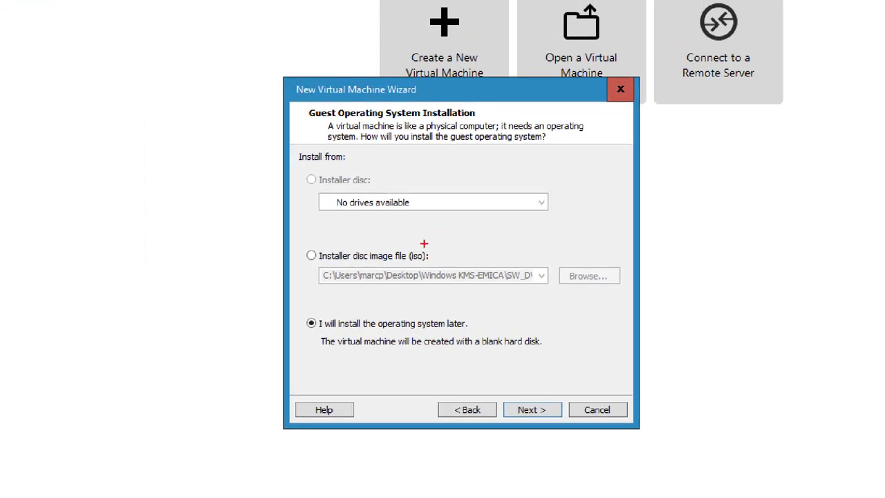
pyautogui.moveTo(303, 247)
pyautogui.mouseDown()
pyautogui.moveTo(315, 299)
pyautogui.moveTo(630, 297)
pyautogui.mouseUp()
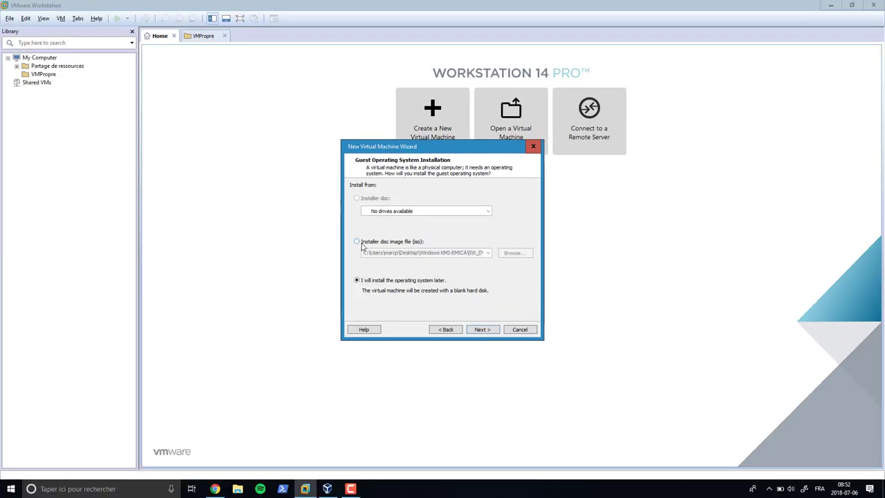
pyautogui.click(311, 255)
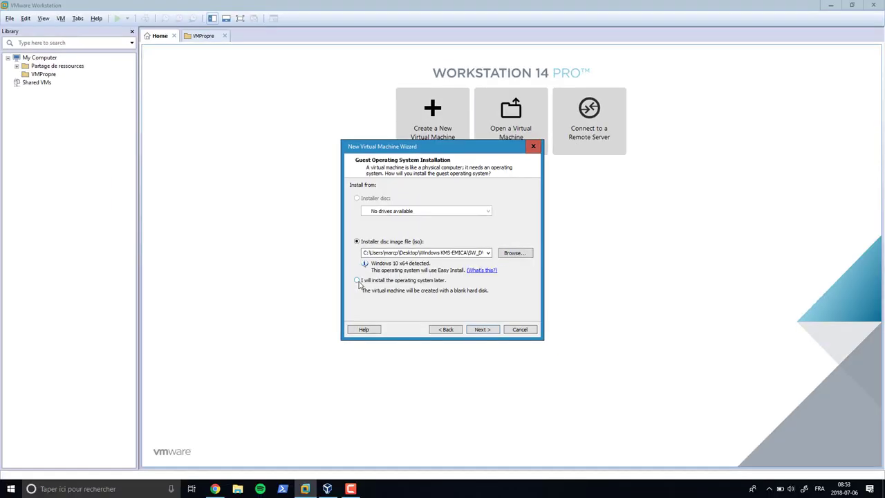
pyautogui.click(358, 282)
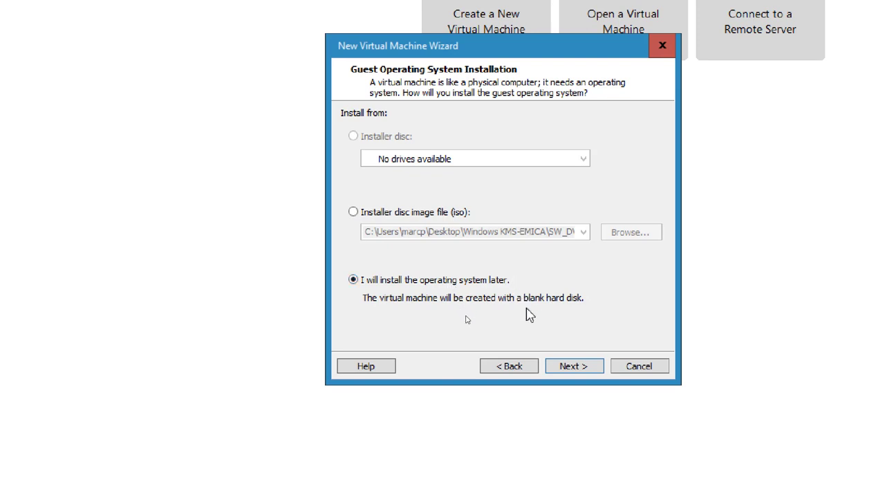
# Choose Microsoft Windows with version Windows Server 2008 R2 x64 as the guest operating system.
pyautogui.click(580, 369)
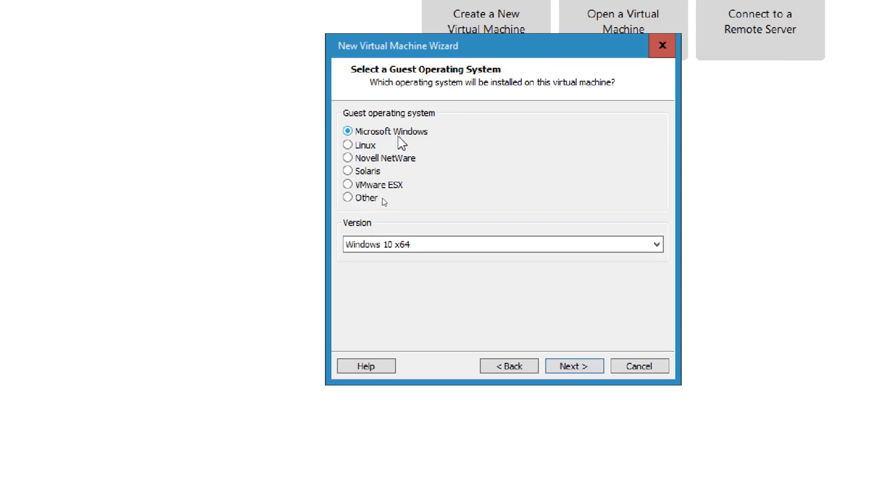
pyautogui.click(425, 248)
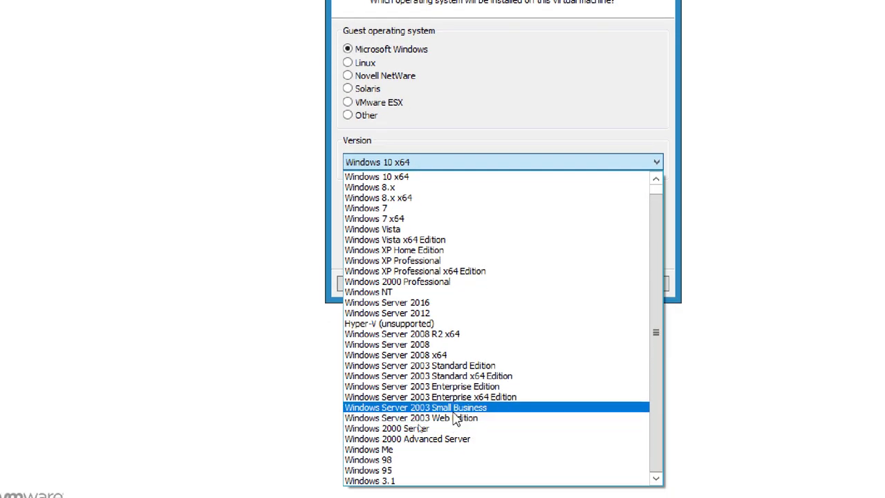
pyautogui.scroll(1, 429, 366)
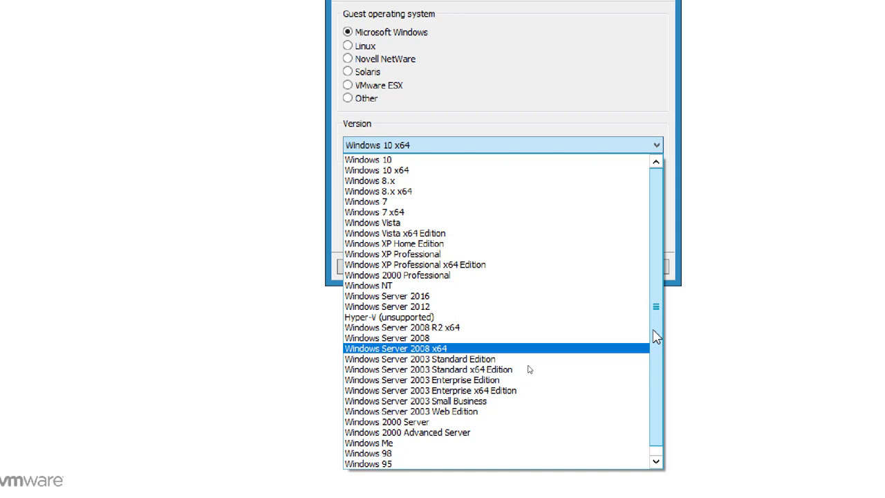
pyautogui.scroll(-1, 656, 343)
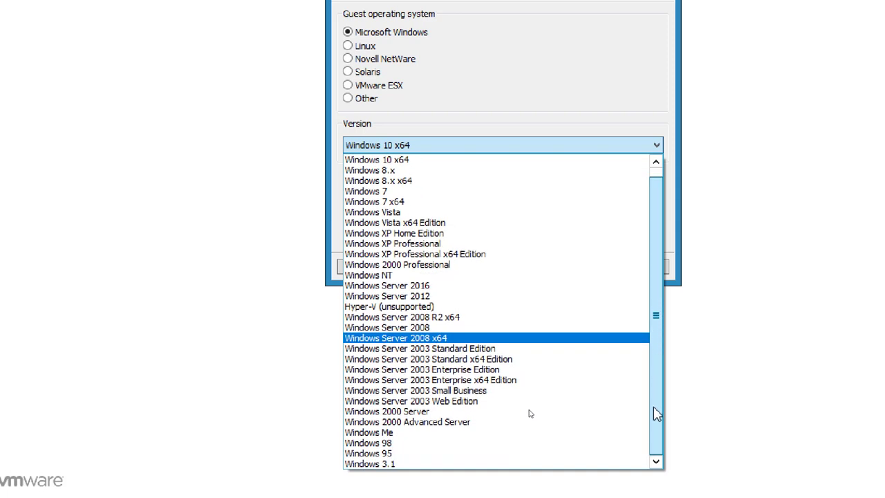
pyautogui.scroll(1, 657, 358)
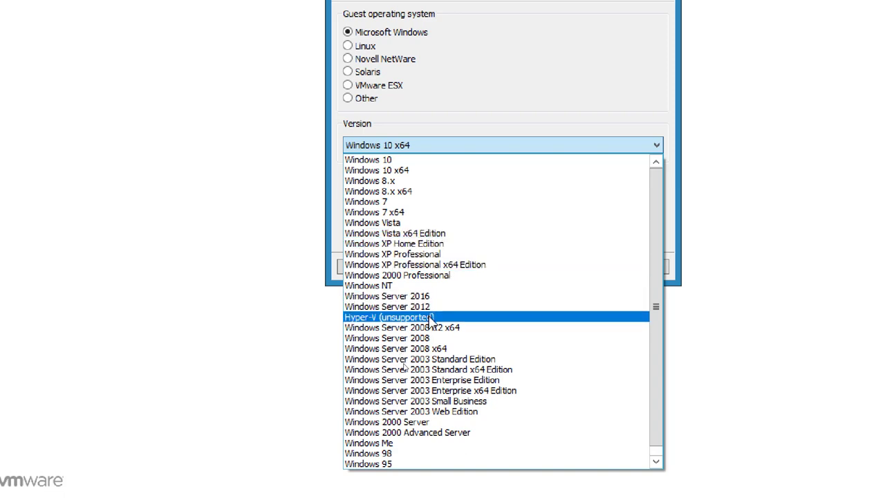
pyautogui.click(446, 329)
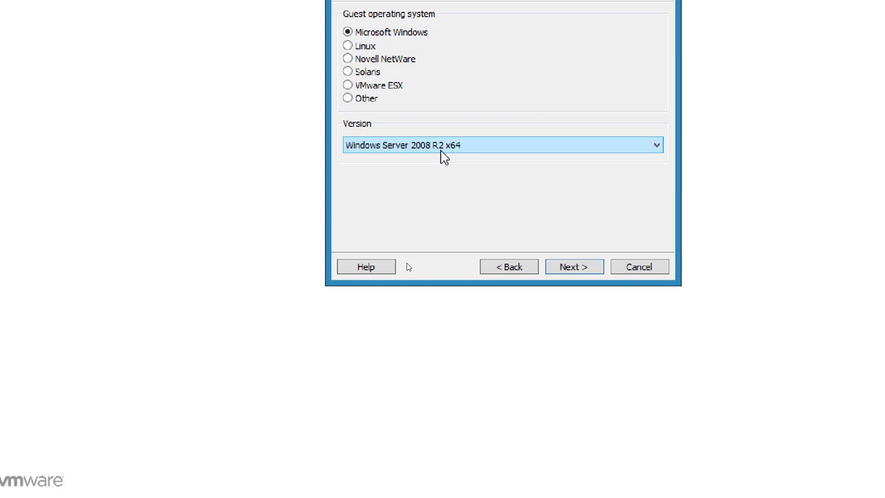
pyautogui.click(588, 267)
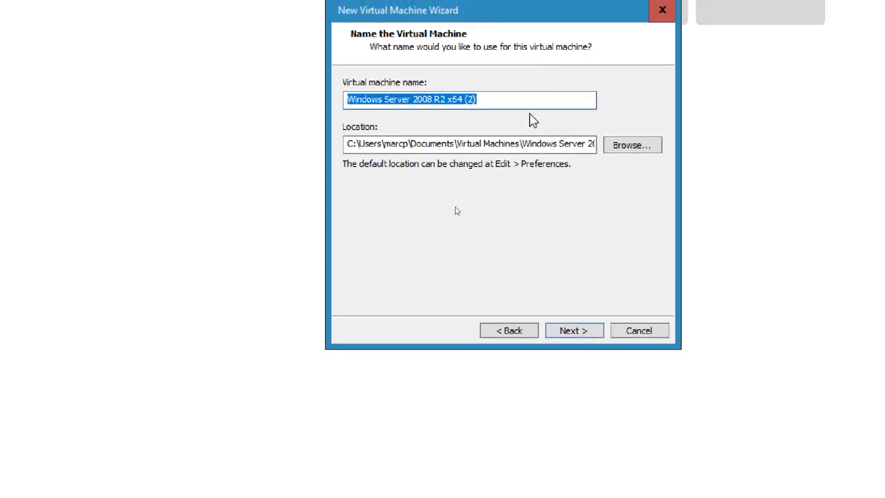
# Replace the virtual machine name with 'Windows2008R2 - TechMinus' and continue.
pyautogui.click(487, 37)
pyautogui.moveTo(463, 100); pyautogui.dragTo(479, 99)
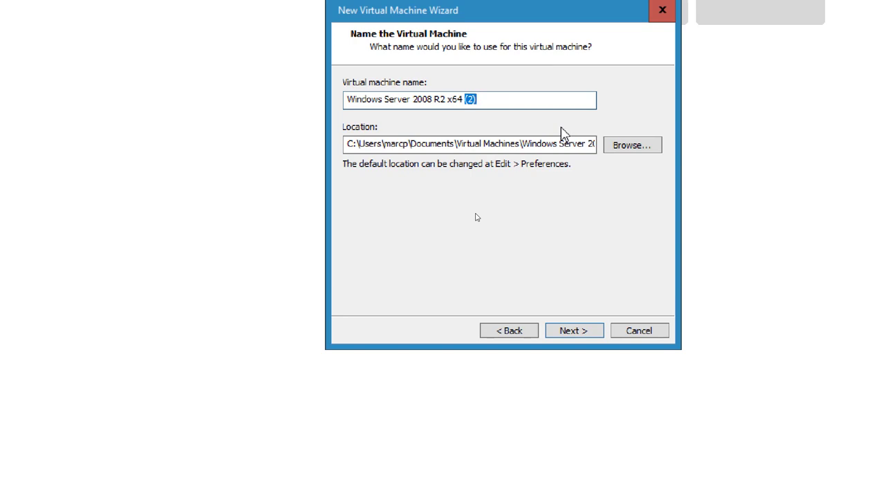
pyautogui.press('BackSpace')
pyautogui.hotkey('ctrl', 'shift', 'Left')
pyautogui.hotkey('ctrl', 'shift', 'Left')
pyautogui.hotkey('ctrl', 'shift', 'Left')
pyautogui.hotkey('ctrl', 'shift', 'Left')
pyautogui.hotkey('ctrl', 'shift', 'Left')
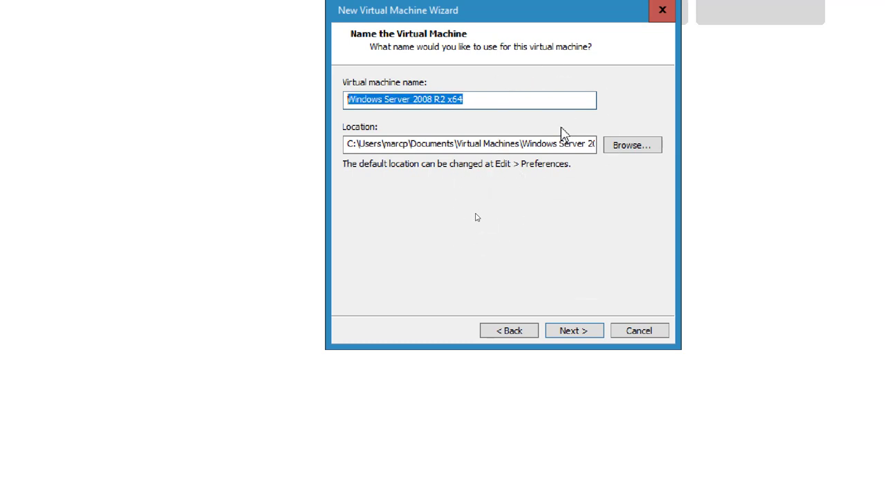
pyautogui.write('Wind')
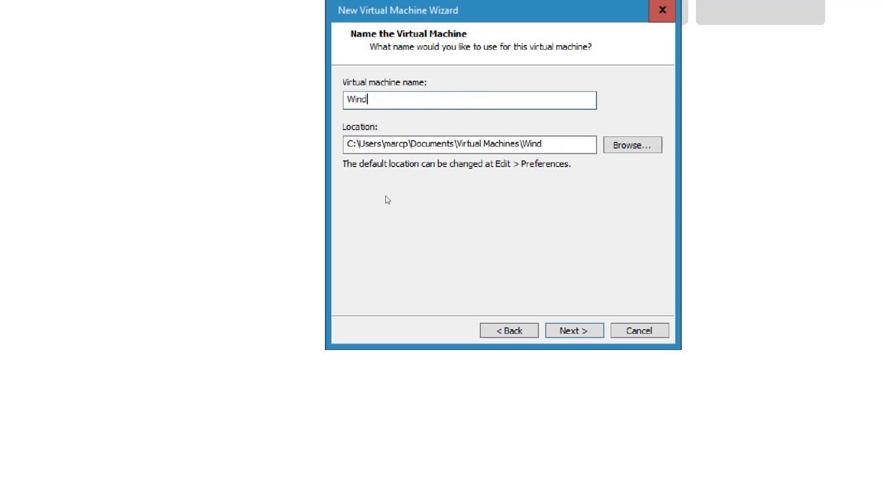
pyautogui.write('ows2008')
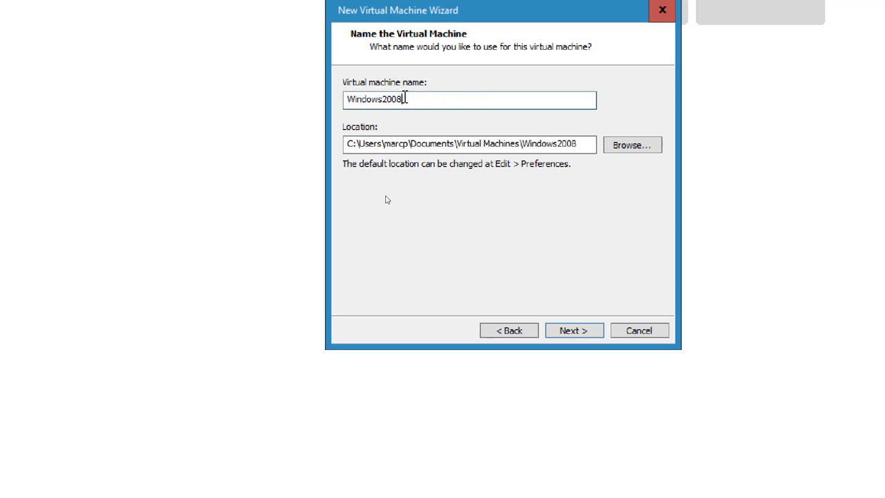
pyautogui.write('R2 - TechMinus')
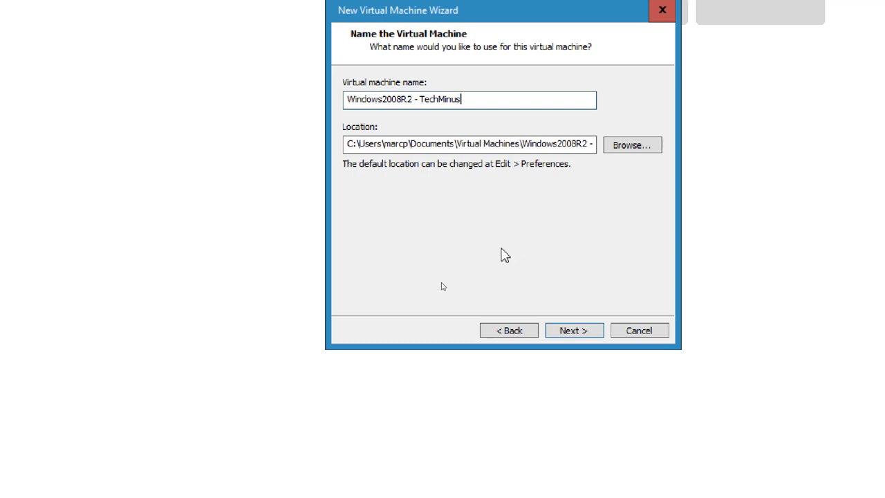
pyautogui.press('Return')
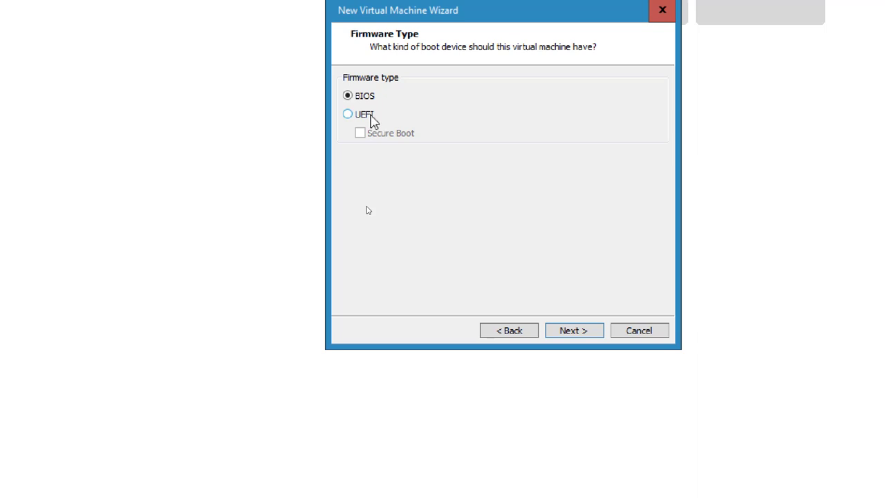
# Keep BIOS firmware and one processor with one core.
pyautogui.click(577, 330)
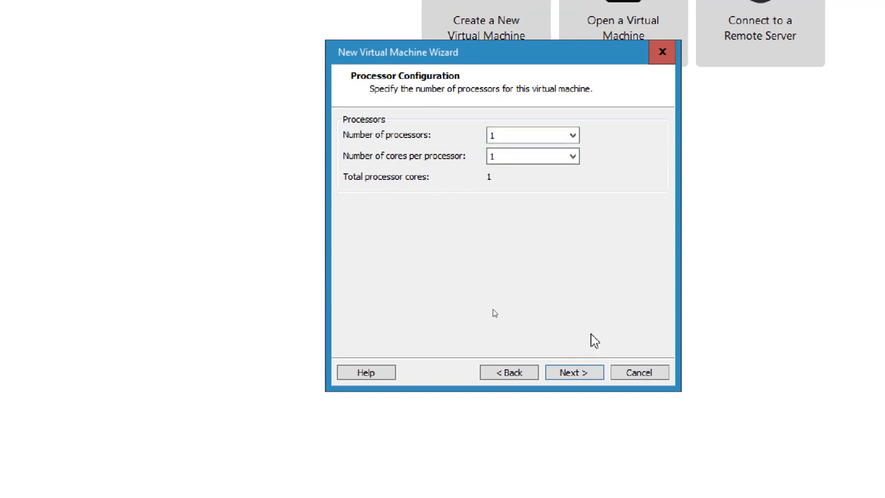
pyautogui.click(586, 373)
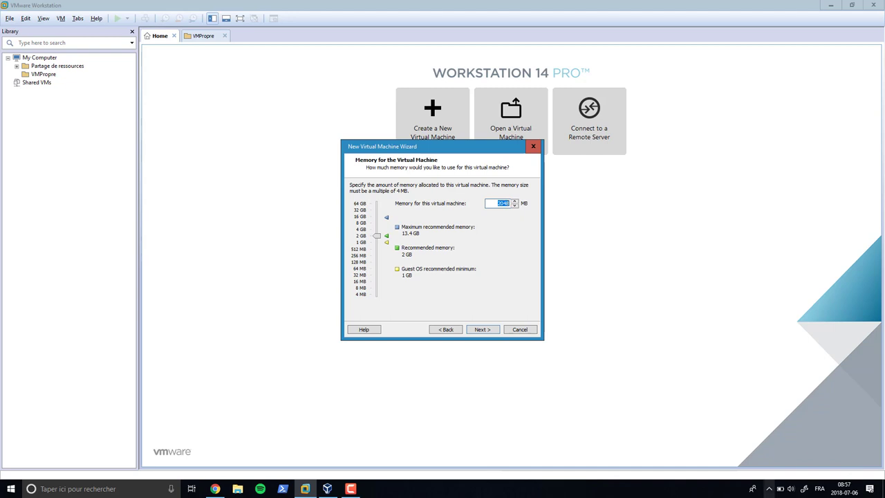
# Quit the screen annotation tool from the system tray and refocus the wizard.
pyautogui.click(769, 488)
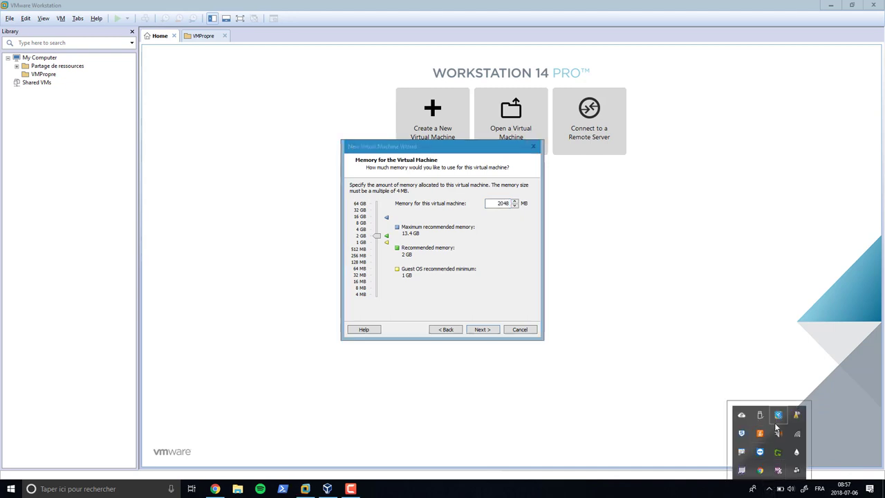
pyautogui.rightClick(746, 454)
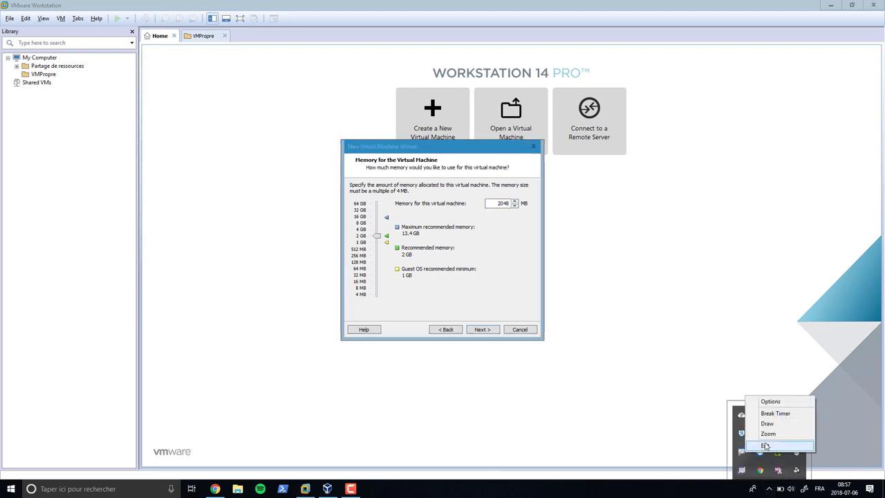
pyautogui.click(765, 446)
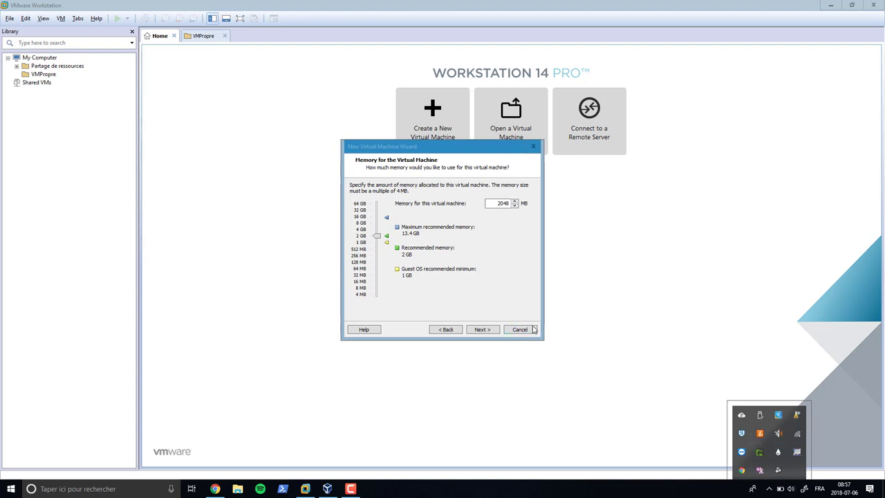
pyautogui.click(461, 298)
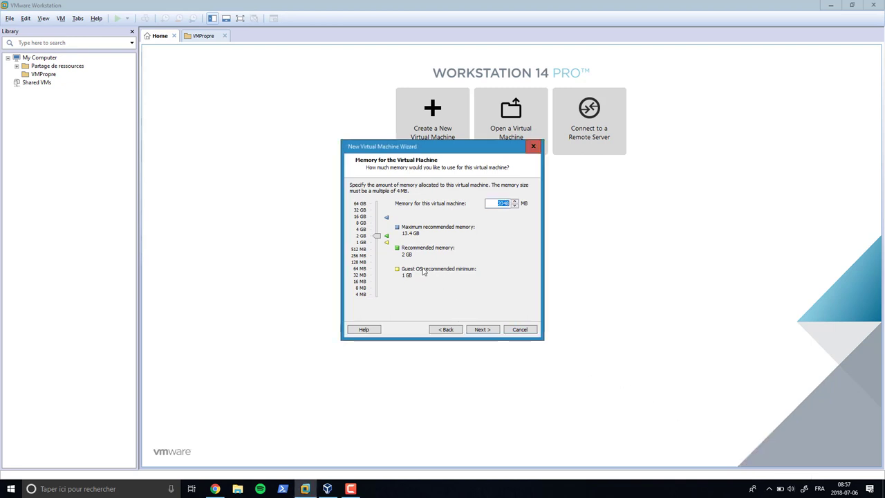
# Keep 2 GB memory, NAT, LSI Logic SAS and a SCSI disk, creating a new virtual disk.
pyautogui.click(379, 240)
pyautogui.click(488, 330)
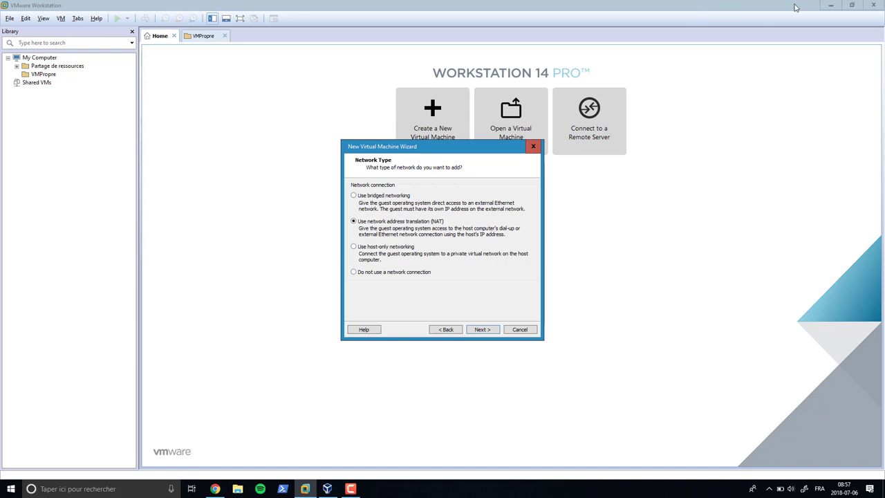
pyautogui.click(429, 365)
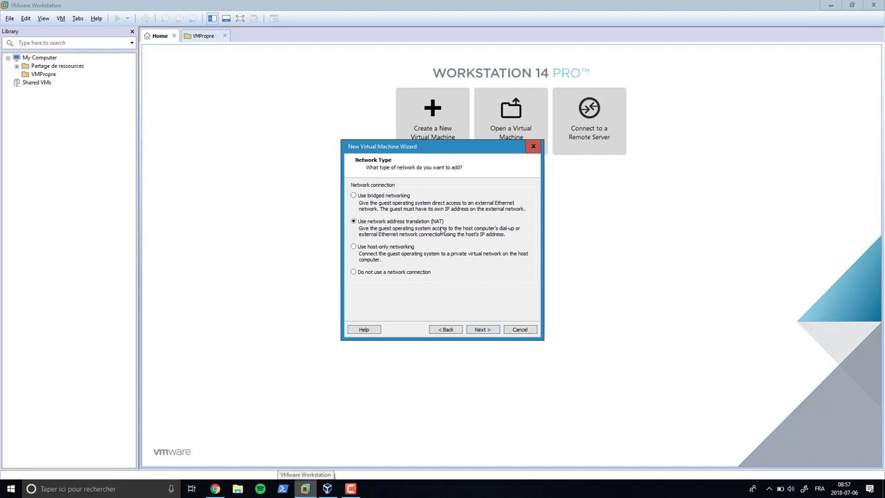
pyautogui.click(482, 330)
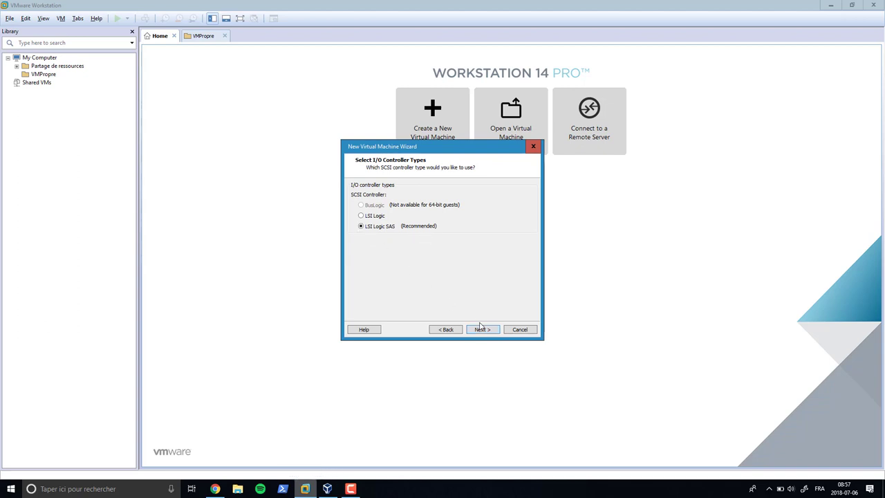
pyautogui.click(485, 331)
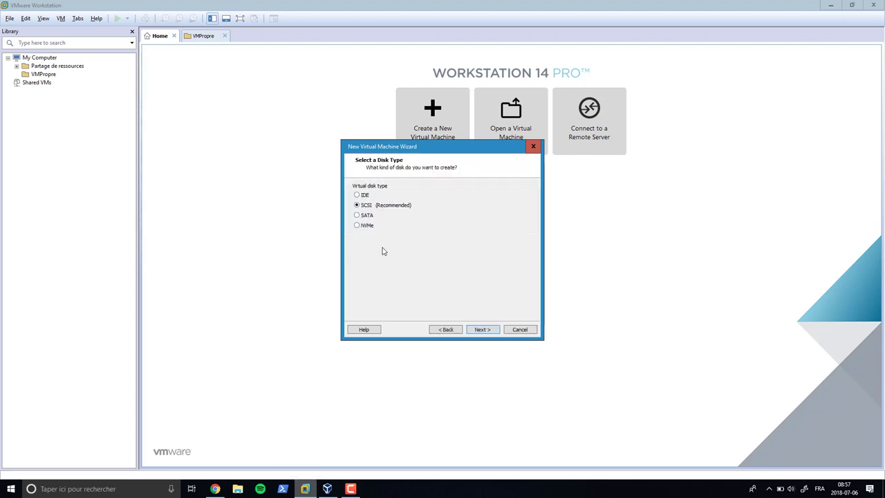
pyautogui.click(357, 215)
pyautogui.click(357, 205)
pyautogui.click(482, 330)
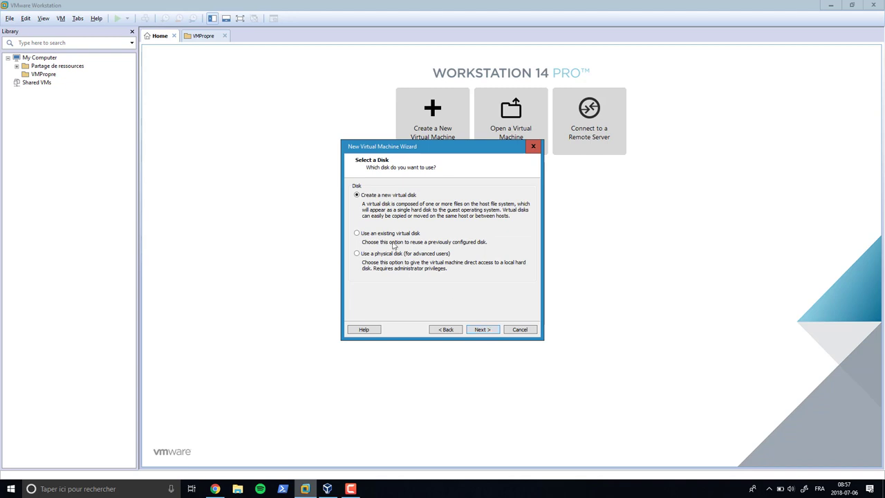
pyautogui.click(482, 329)
# Set the maximum disk size to 30.0 GB, stored as a single file.
pyautogui.click(420, 187)
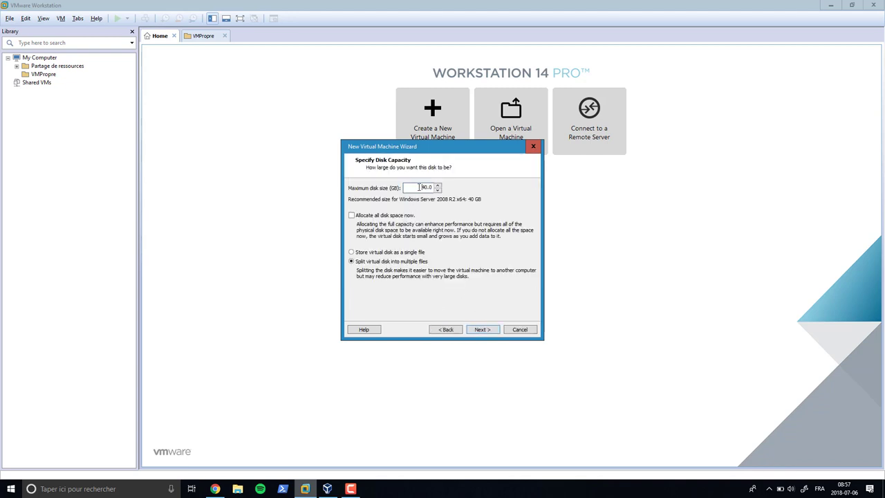
pyautogui.doubleClick(426, 188)
pyautogui.click(424, 188)
pyautogui.click(398, 253)
pyautogui.click(356, 222)
pyautogui.click(482, 330)
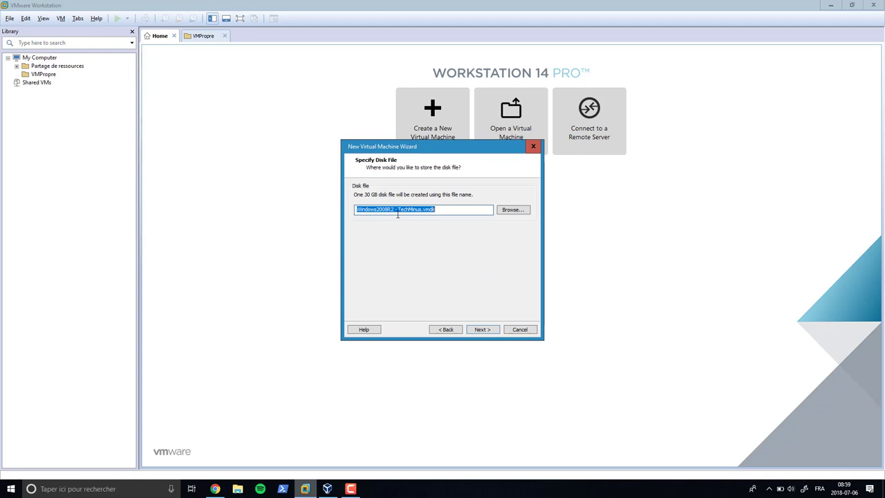
# Keep the default disk file Windows2008R2 - TechMinus.vmdk and review the ready-to-create summary.
pyautogui.click(437, 212)
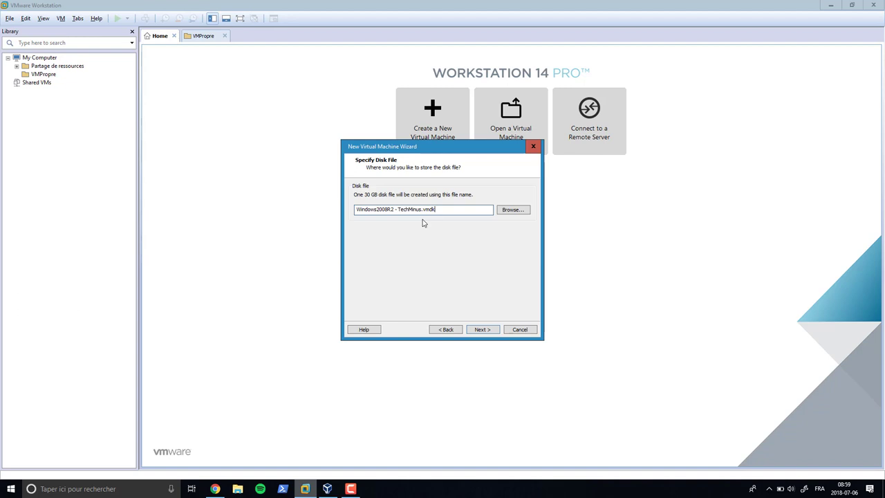
pyautogui.click(484, 330)
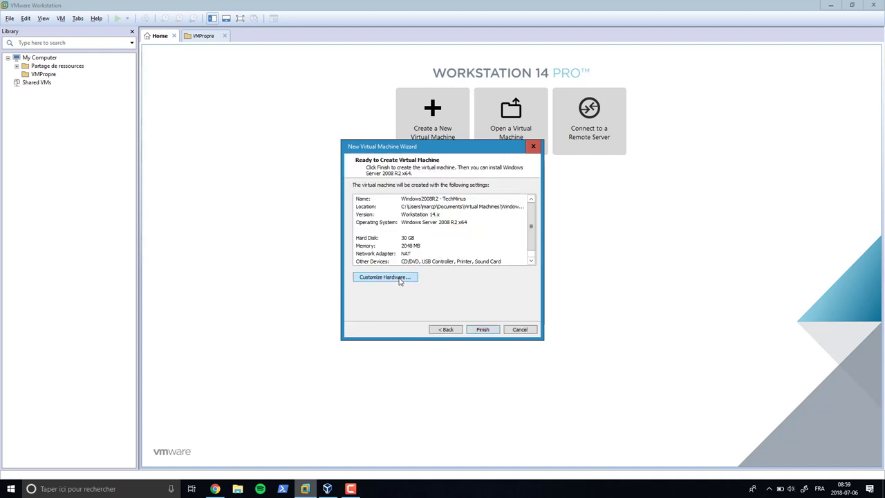
pyautogui.scroll(-1, 533, 221)
pyautogui.scroll(1, 533, 212)
pyautogui.scroll(-1, 532, 215)
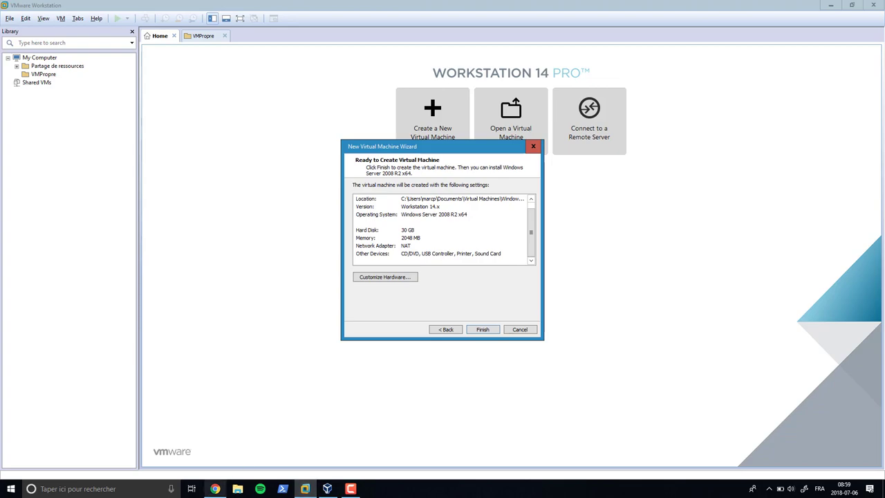
# Switch to the Google Docs work order and scroll through its specifications.
pyautogui.click(215, 489)
pyautogui.scroll(-3, 274, 331)
pyautogui.scroll(-10, 275, 331)
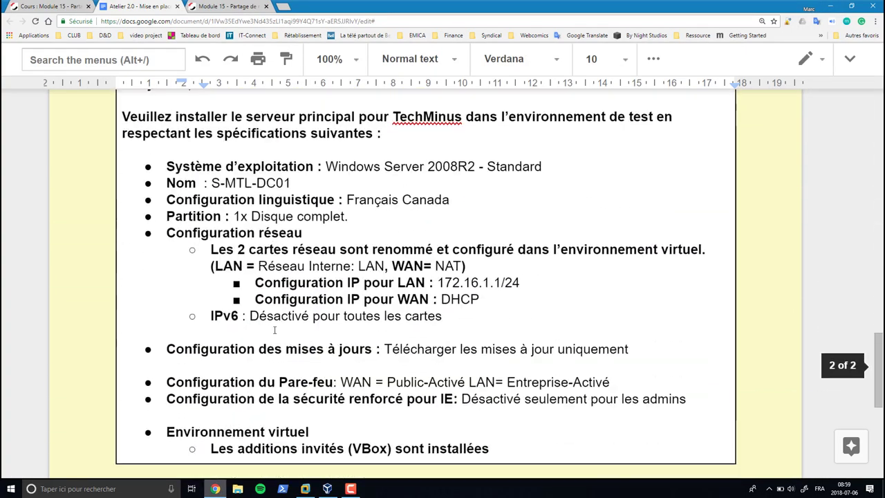
# Highlight the network card requirements (WAN = NAT, LAN on internal network), then return to VMware.
pyautogui.scroll(1, 274, 329)
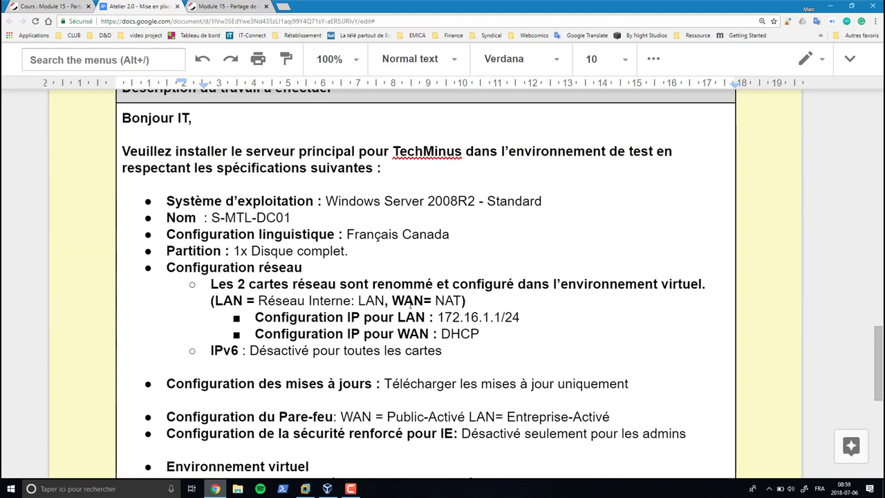
pyautogui.moveTo(217, 283); pyautogui.dragTo(712, 285)
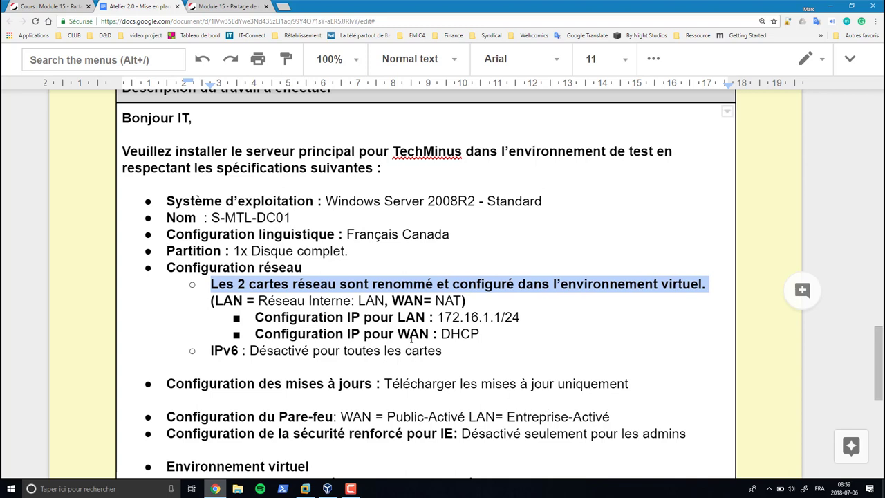
pyautogui.click(408, 305)
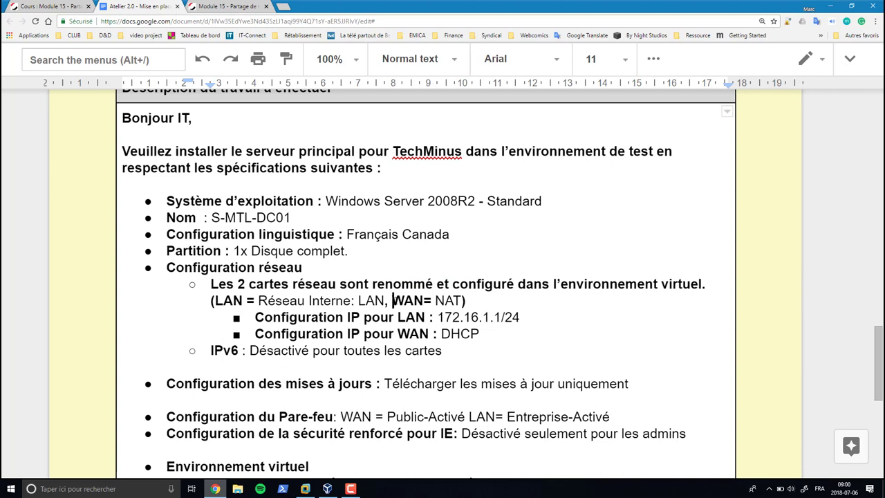
pyautogui.moveTo(393, 300); pyautogui.dragTo(466, 302)
pyautogui.moveTo(258, 301); pyautogui.dragTo(384, 300)
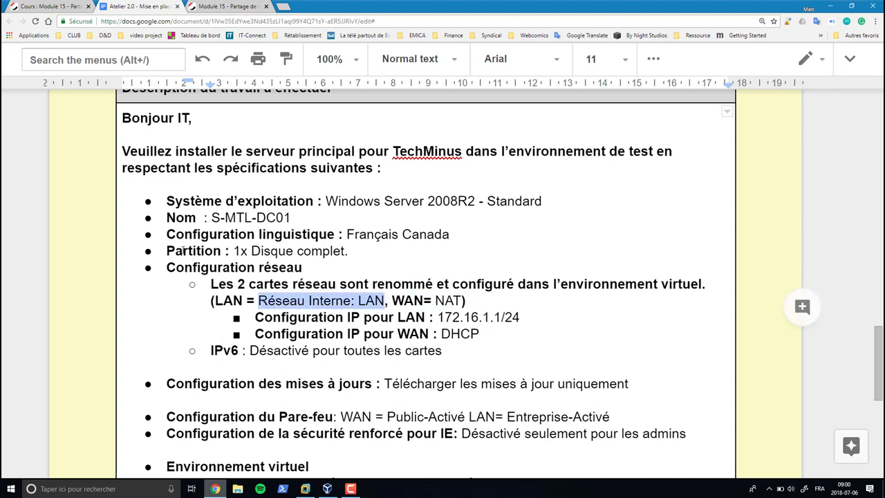
pyautogui.click(305, 489)
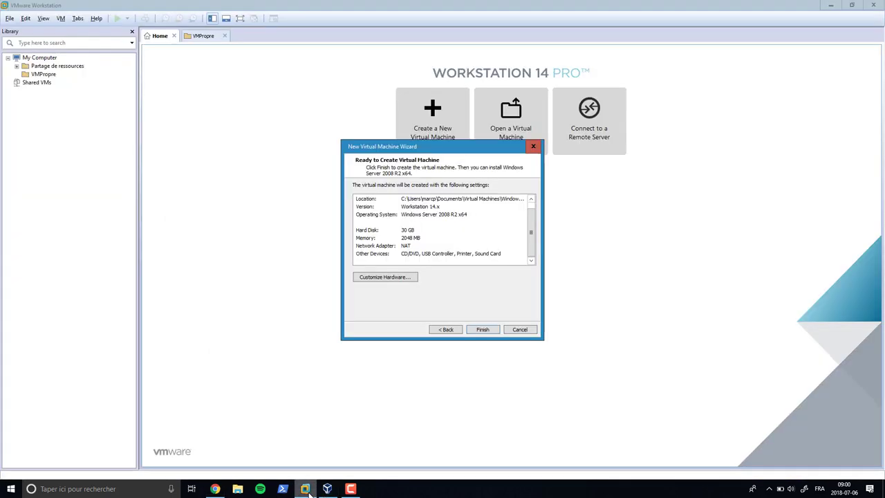
# Add a second network adapter to the new machine's hardware.
pyautogui.click(384, 277)
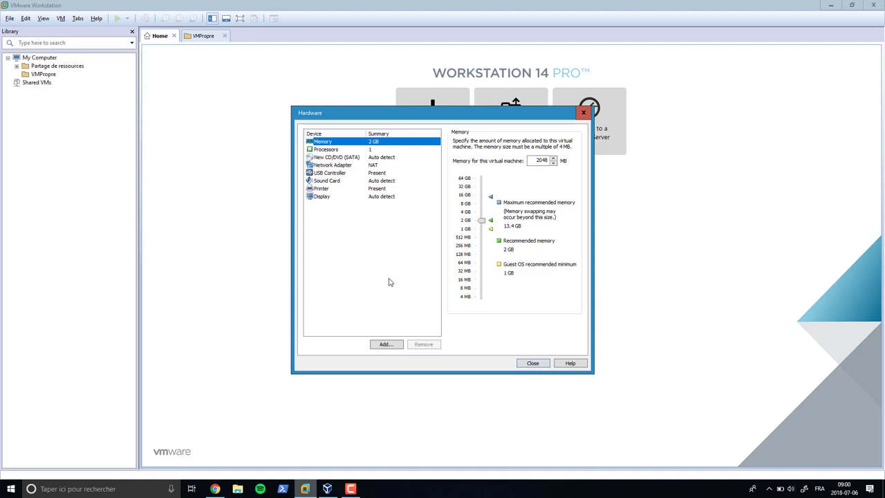
pyautogui.click(337, 166)
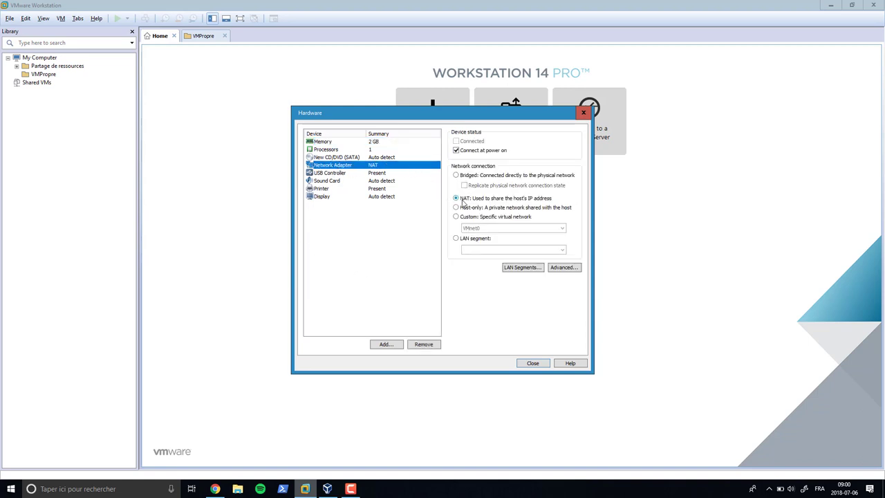
pyautogui.click(390, 345)
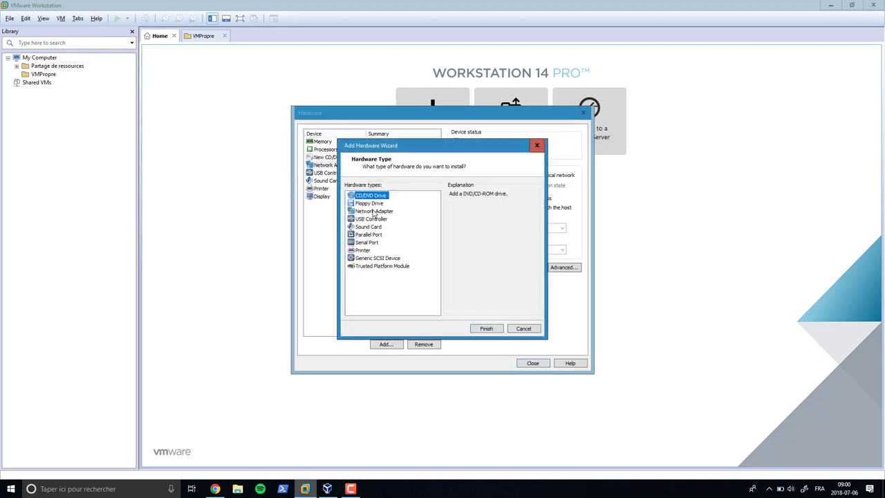
pyautogui.click(375, 212)
pyautogui.click(484, 328)
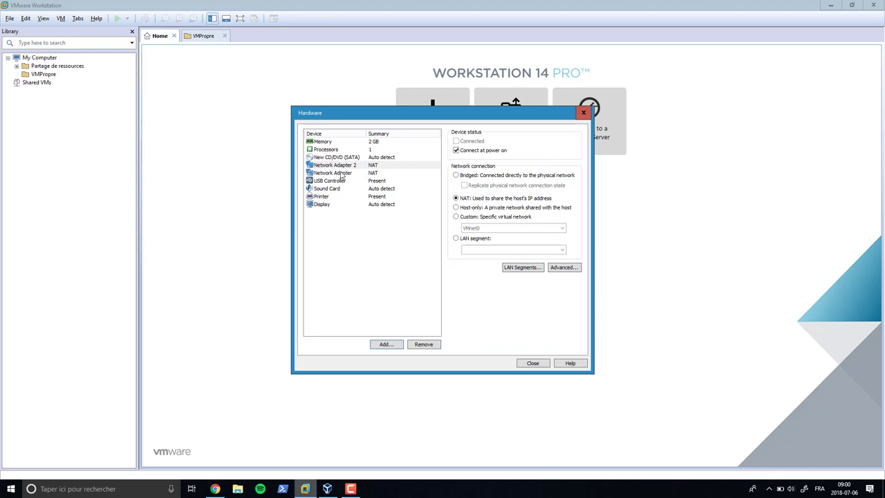
pyautogui.click(376, 174)
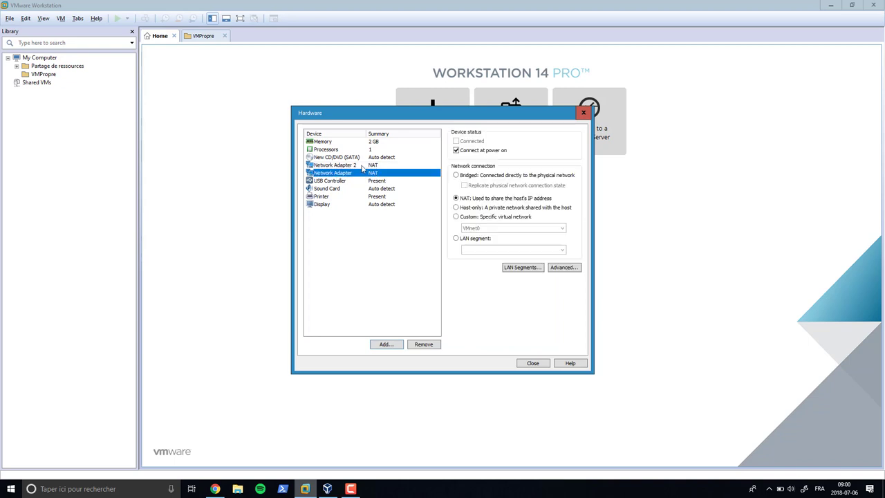
pyautogui.click(364, 167)
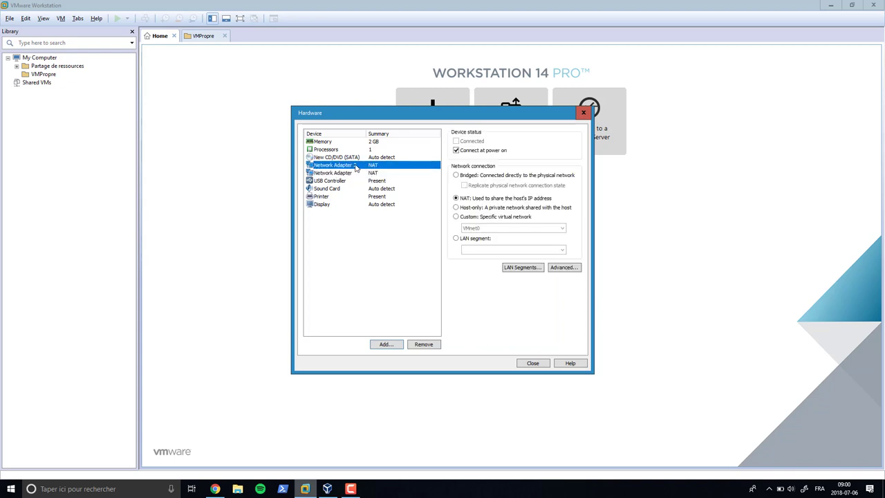
# Create a LAN segment named 'LAN 2' and connect Network Adapter 2 to it.
pyautogui.click(456, 239)
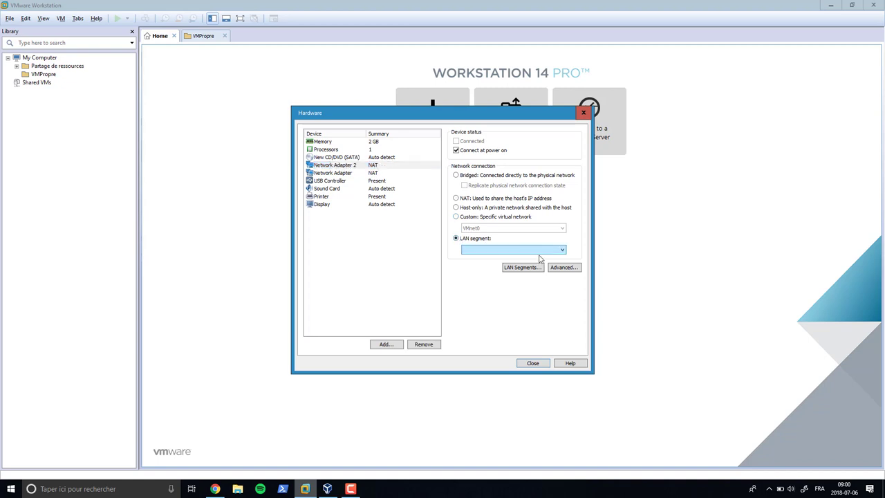
pyautogui.click(562, 252)
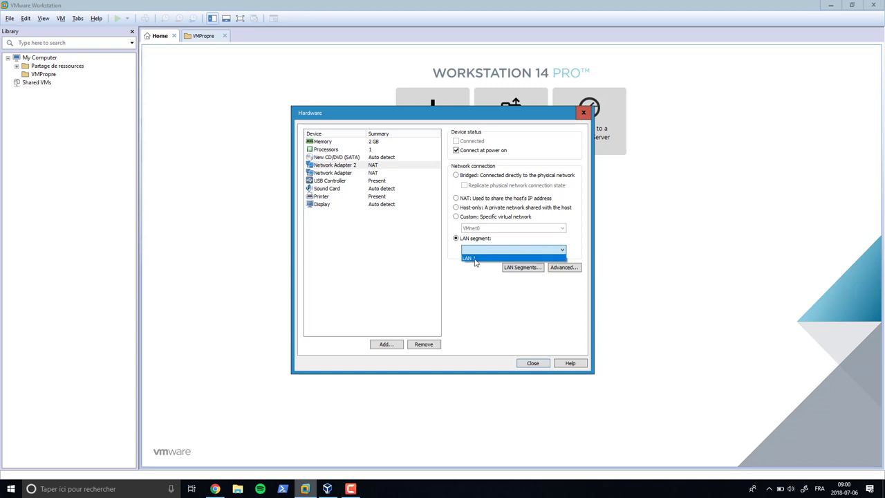
pyautogui.click(478, 279)
pyautogui.click(515, 268)
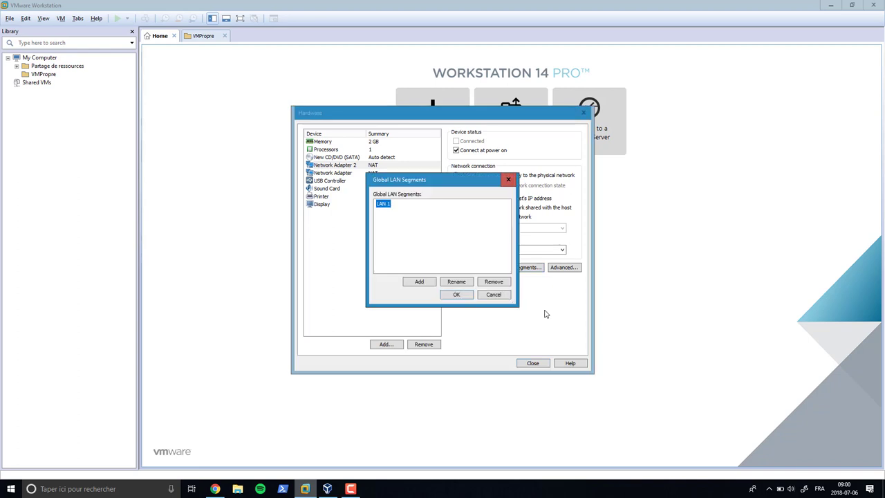
pyautogui.click(424, 282)
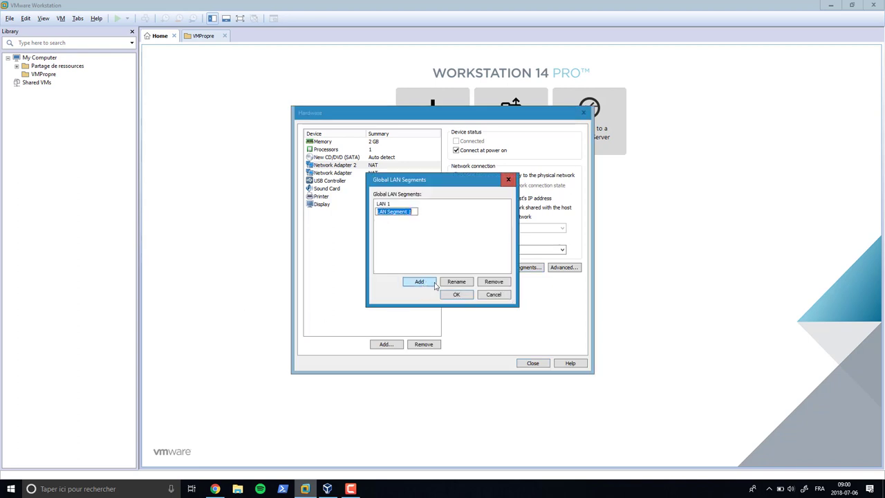
pyautogui.write('LAN 2')
pyautogui.click(457, 294)
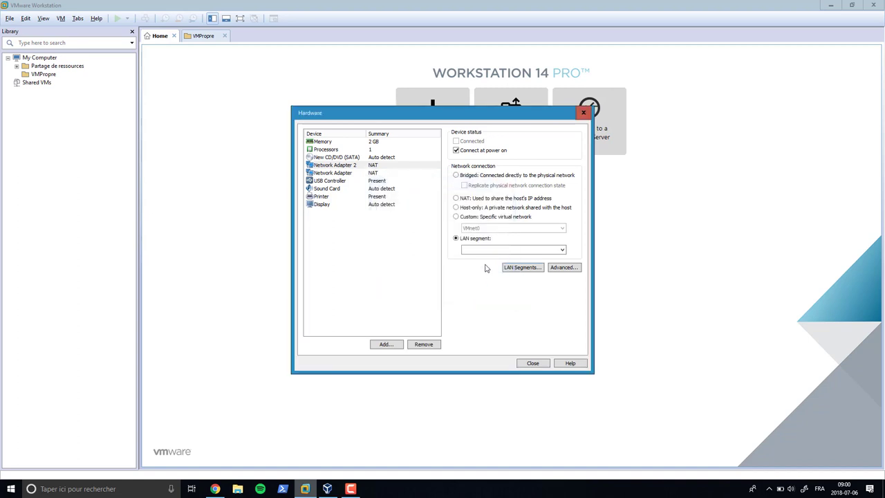
pyautogui.click(477, 250)
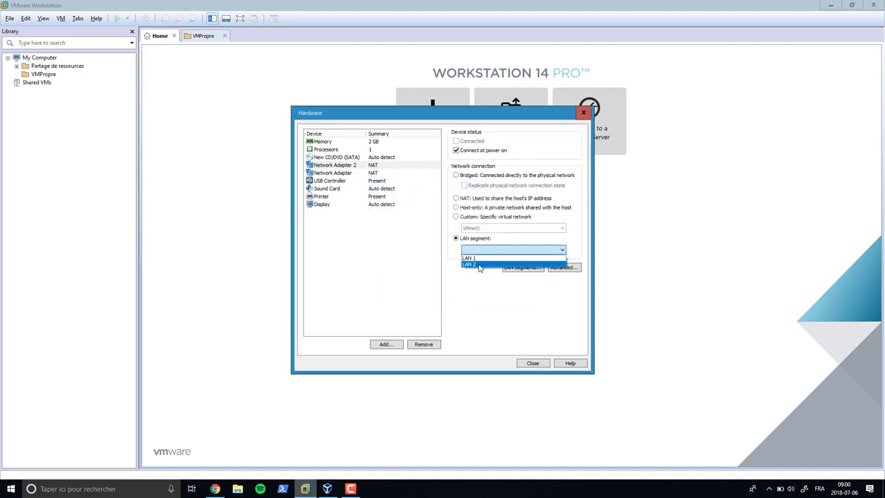
pyautogui.click(480, 265)
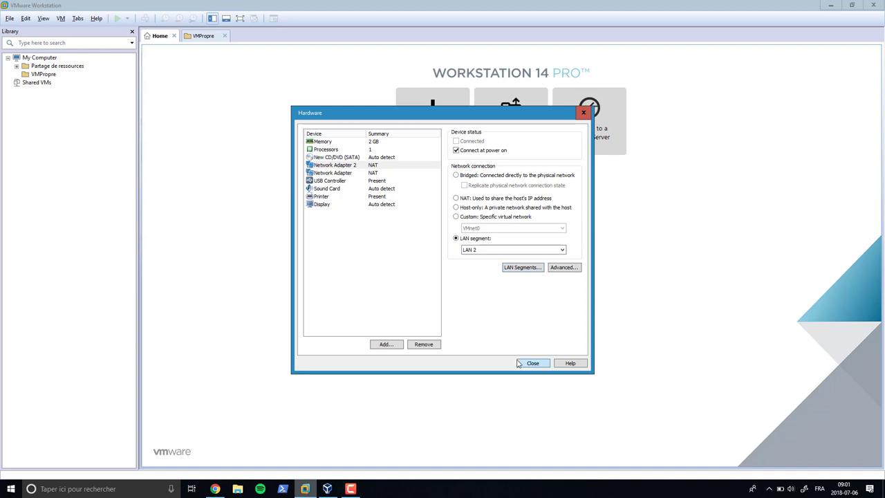
pyautogui.click(540, 364)
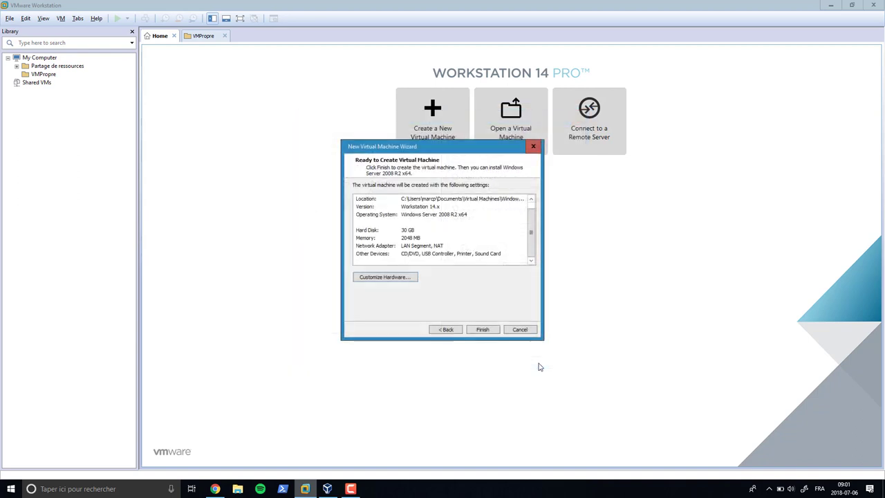
# Finish the wizard to create Windows2008R2 - TechMinus with NAT and LAN Segment adapters.
pyautogui.click(488, 330)
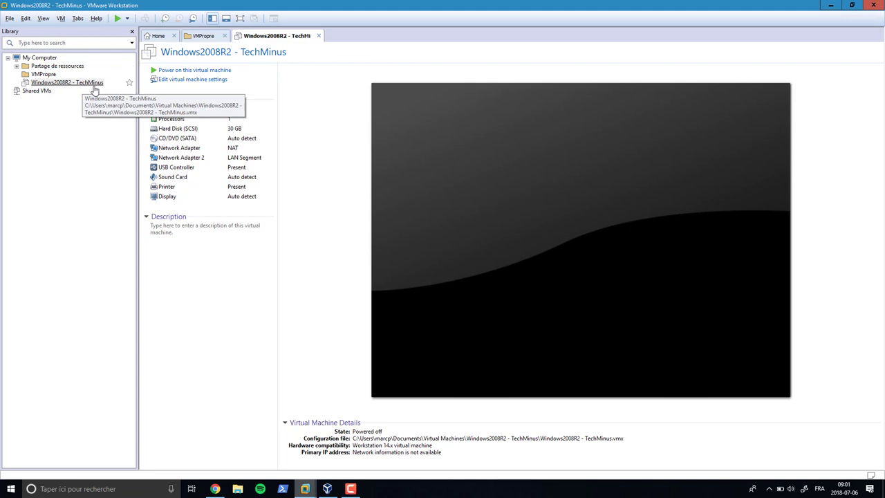
# Minimize VMware and Chrome, launch ZoomIt.exe from the desktop, and restore the VMware window.
pyautogui.click(831, 6)
pyautogui.click(832, 6)
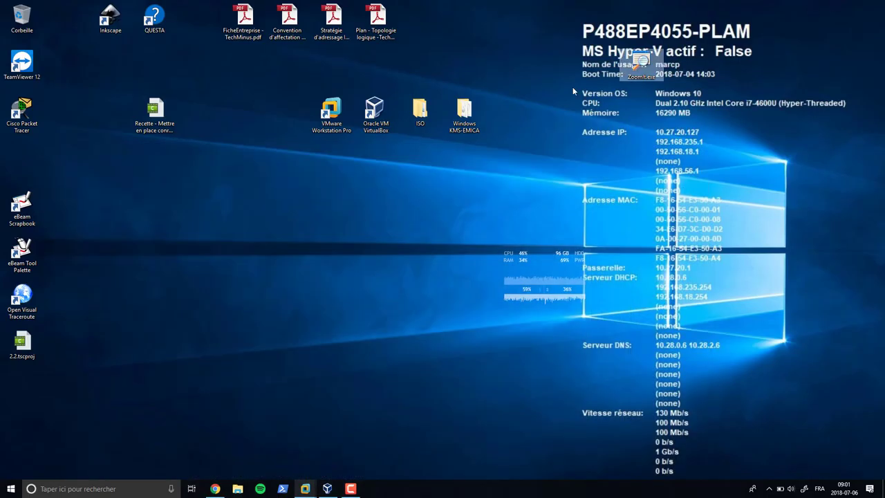
pyautogui.doubleClick(625, 75)
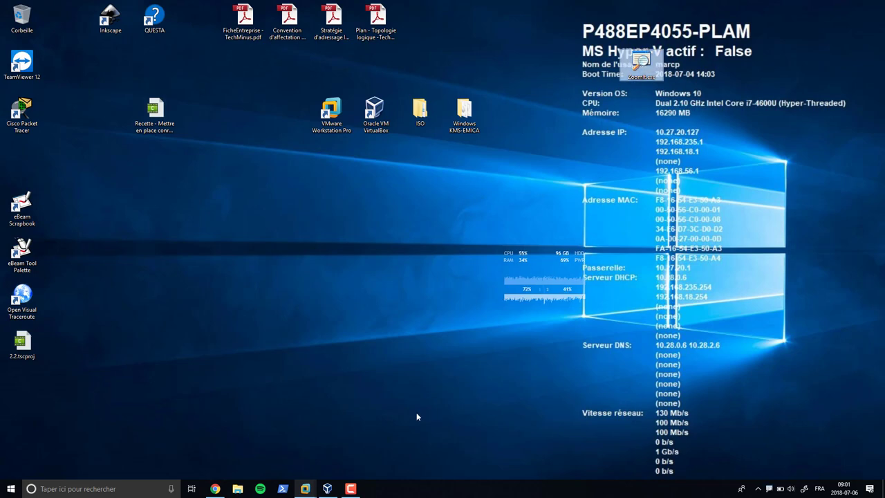
pyautogui.moveTo(305, 488)
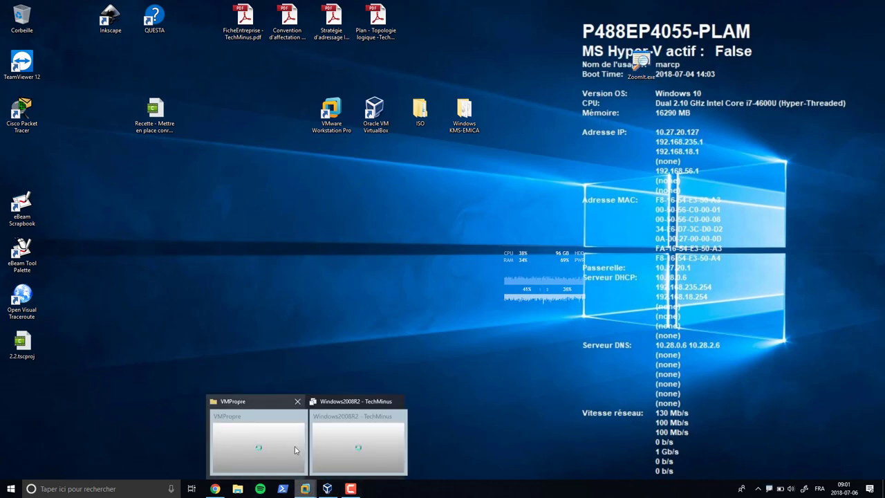
pyautogui.click(333, 446)
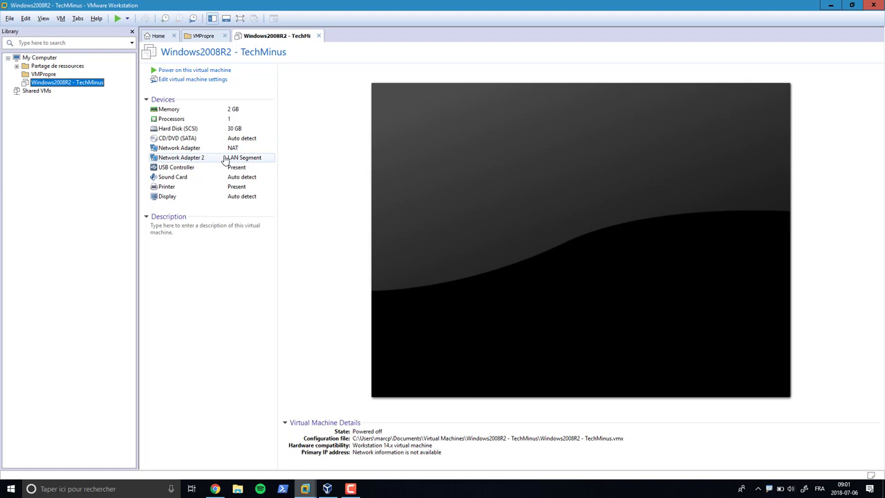
# Power on the VM in full screen and answer Yes to the sata0:1 prompt.
pyautogui.click(201, 72)
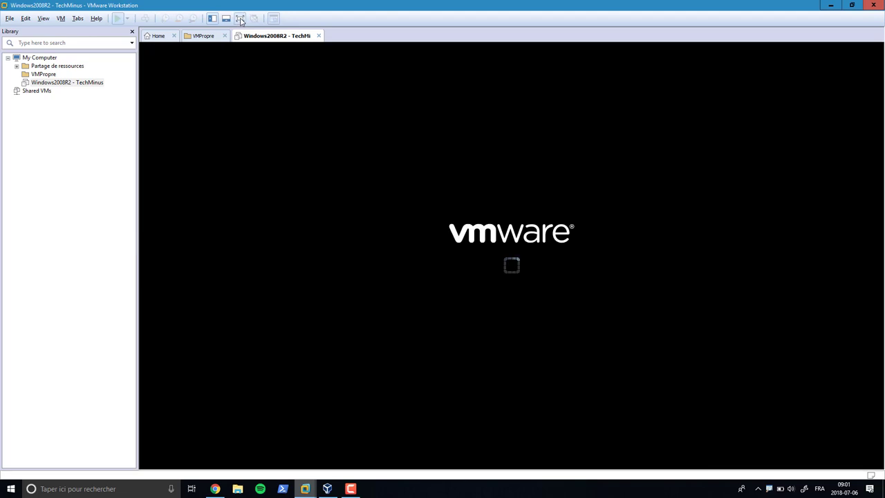
pyautogui.click(240, 19)
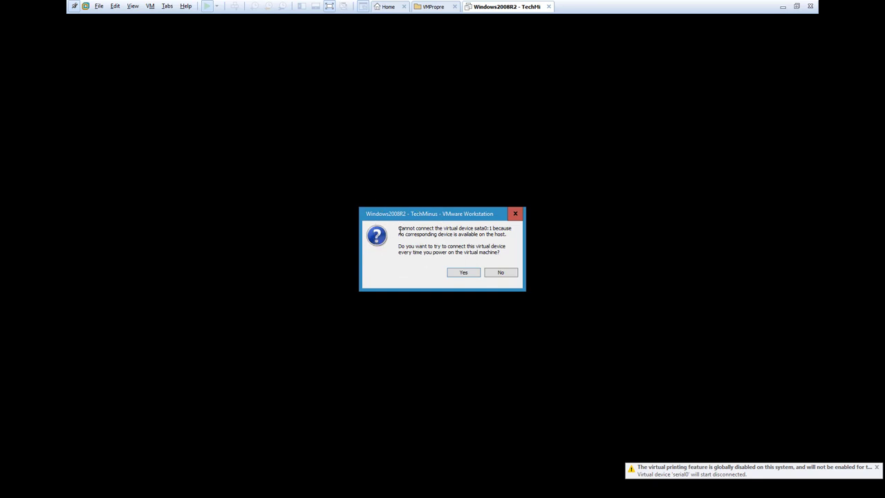
pyautogui.moveTo(515, 236); pyautogui.dragTo(396, 228)
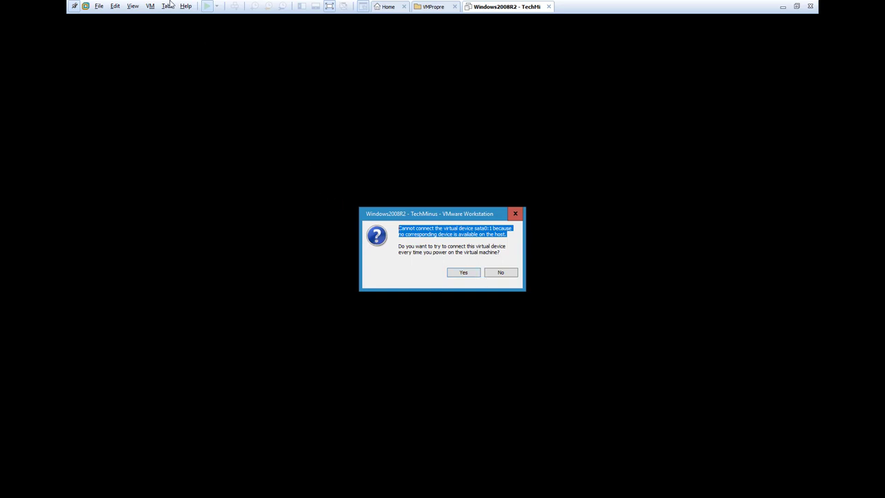
pyautogui.click(149, 6)
pyautogui.click(463, 273)
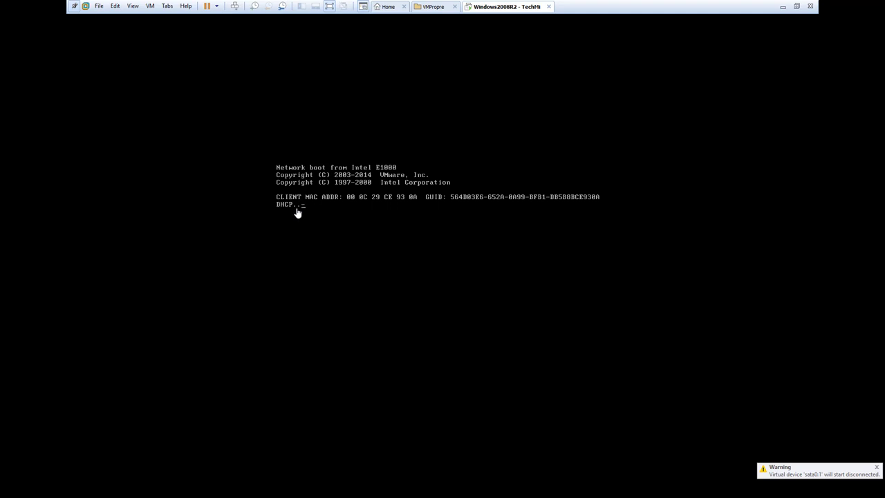
# Click into the guest, release input with Ctrl+Alt, and open the VM menu.
pyautogui.click(316, 219)
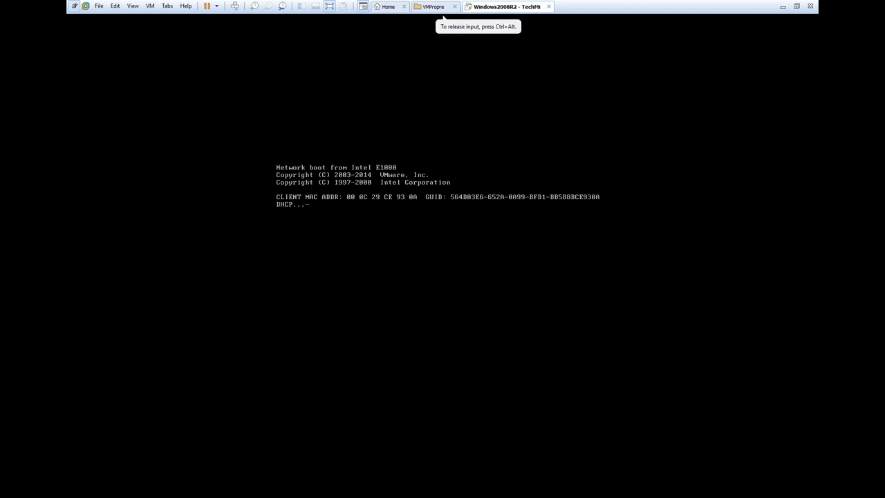
pyautogui.hotkey('ctrl', 'alt')
pyautogui.click(151, 7)
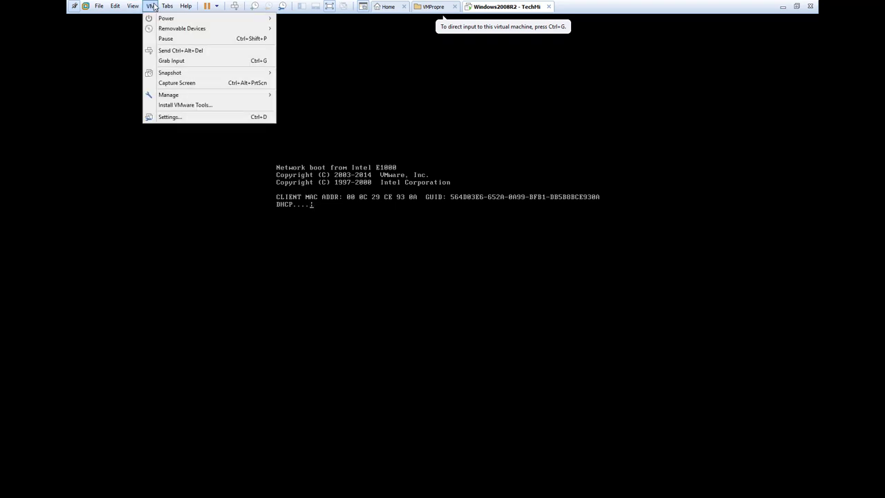
# In VM Settings, set the CD/DVD (SATA) drive to Connected using an ISO image file.
pyautogui.click(183, 120)
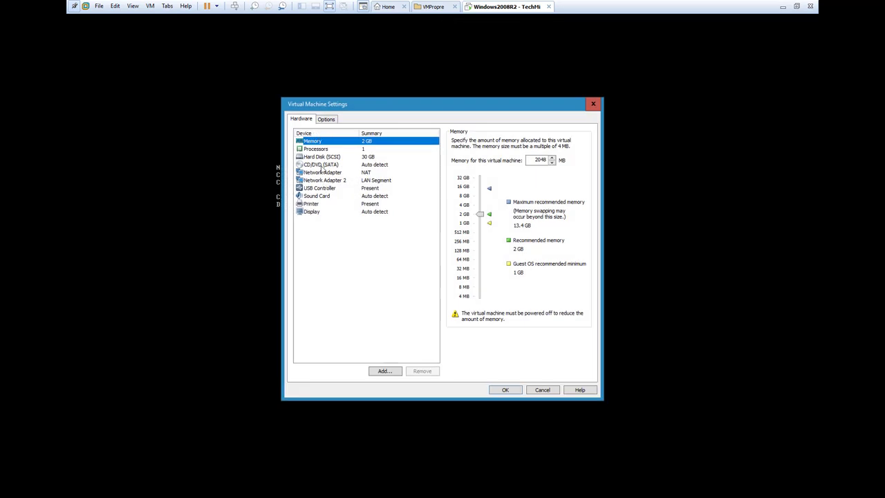
pyautogui.click(325, 165)
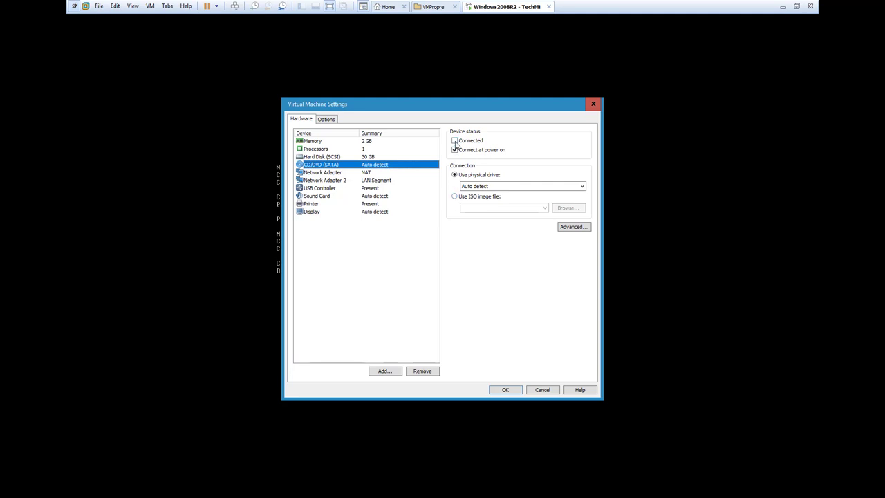
pyautogui.click(455, 141)
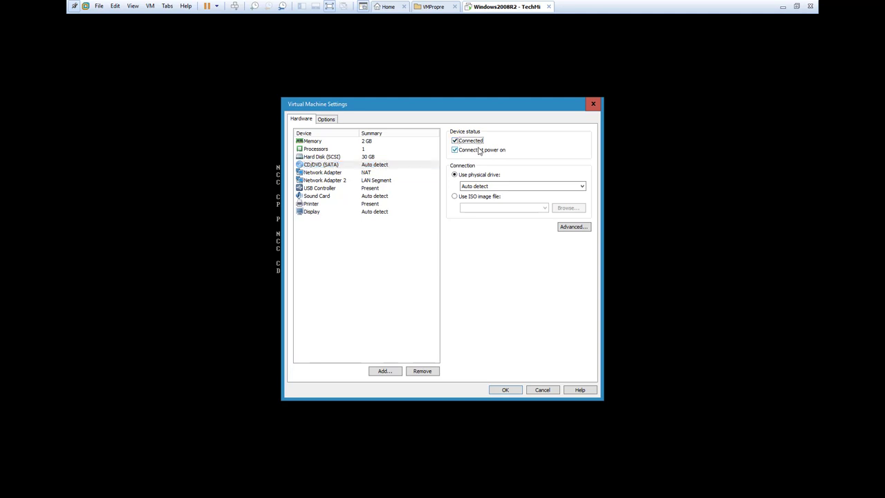
pyautogui.click(454, 197)
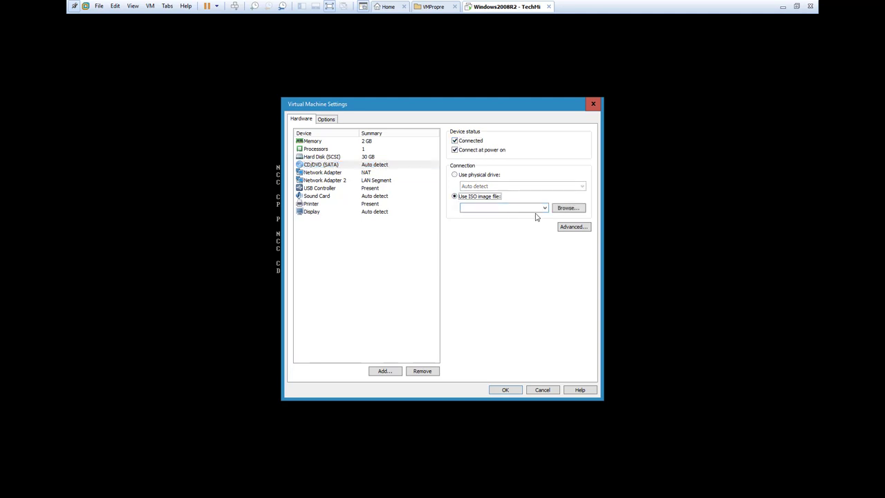
# Load the Windows Server 2008 R2 ISO from Desktop\ISO and apply the settings.
pyautogui.click(569, 209)
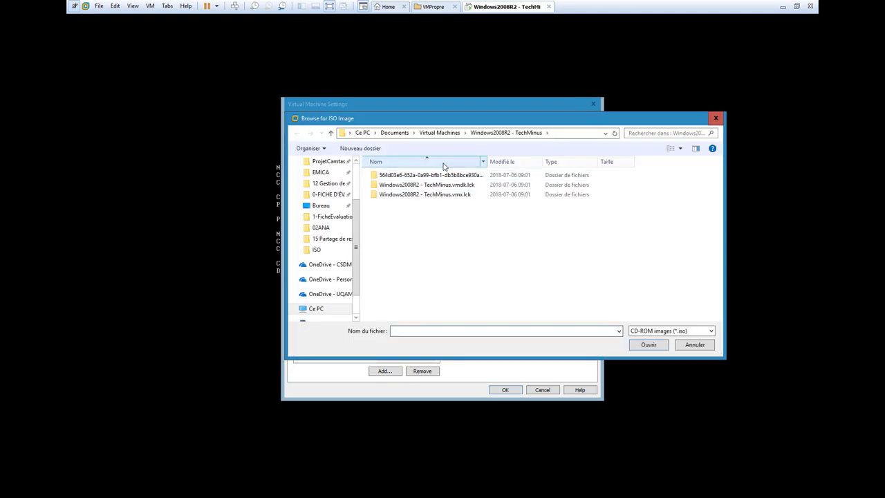
pyautogui.click(321, 207)
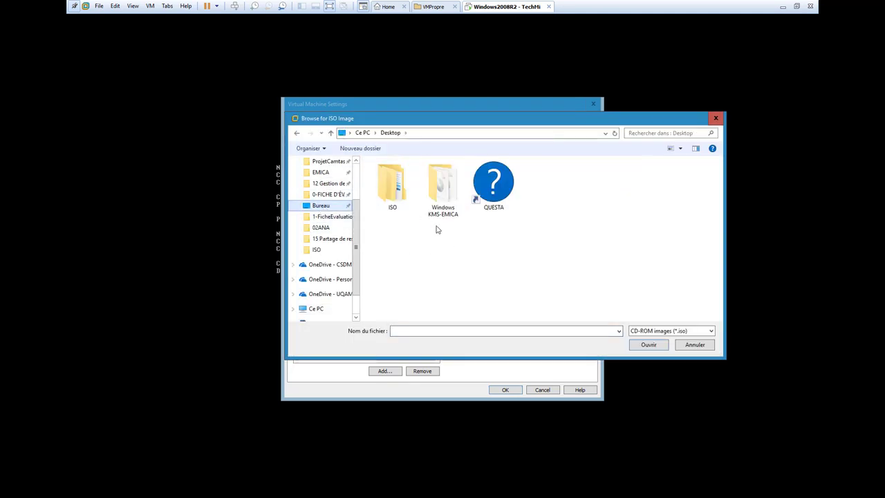
pyautogui.click(392, 184)
pyautogui.doubleClick(391, 184)
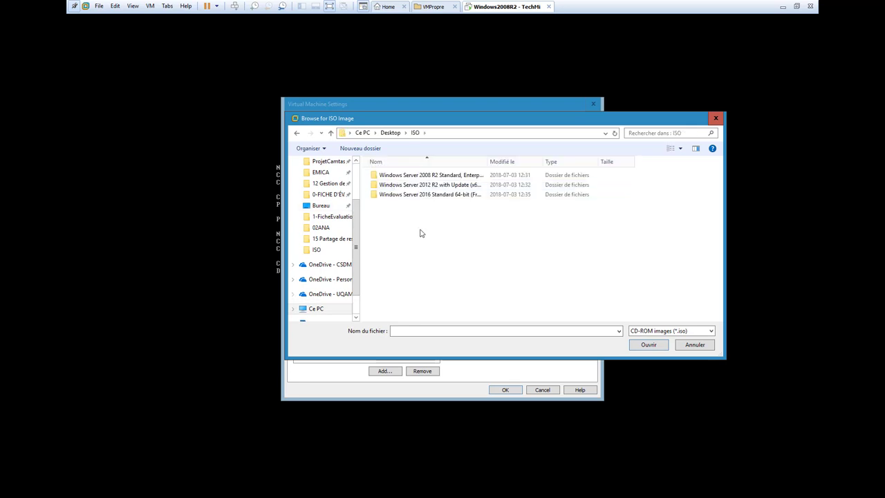
pyautogui.doubleClick(421, 175)
pyautogui.click(447, 178)
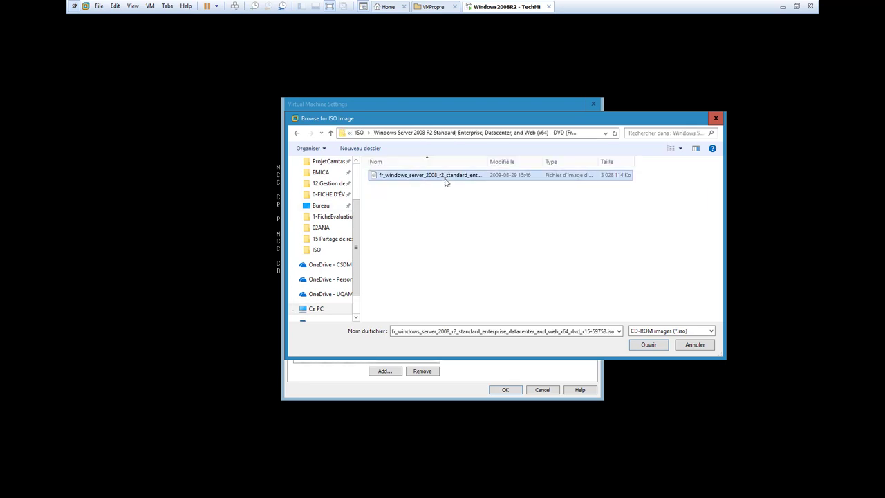
pyautogui.click(650, 347)
pyautogui.click(509, 391)
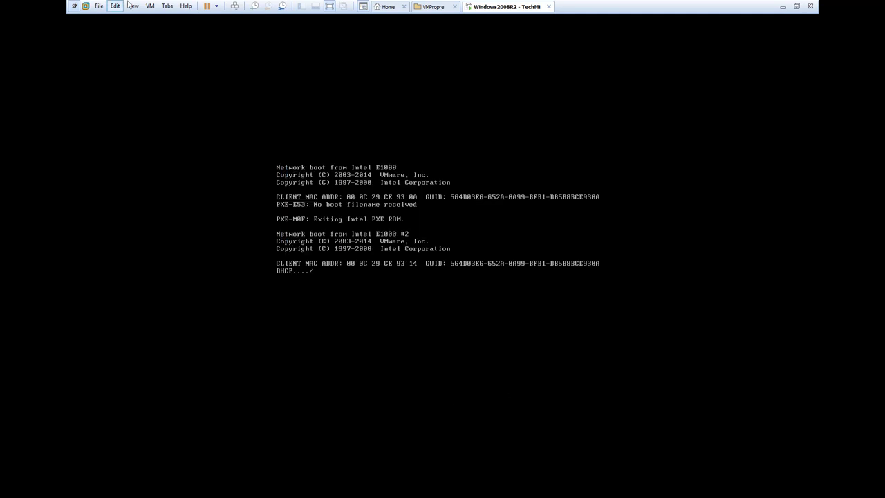
# Restart the guest via VM > Power > Restart Guest so it boots the installer.
pyautogui.click(150, 5)
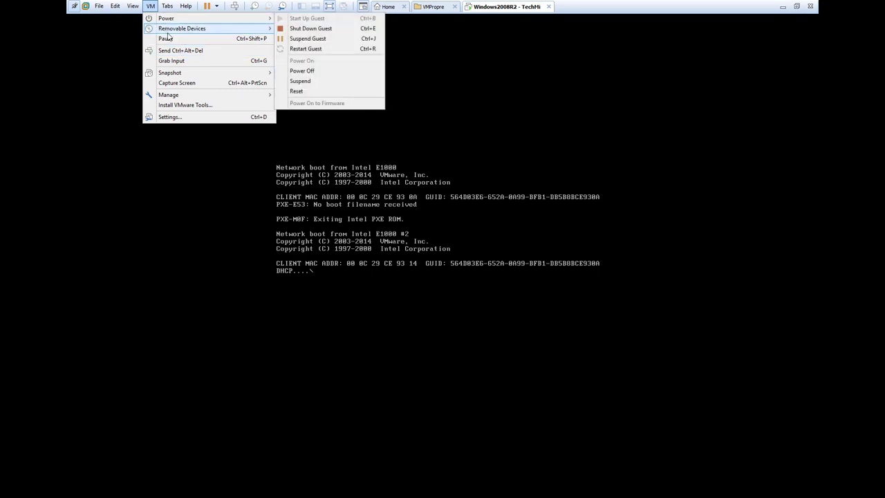
pyautogui.moveTo(179, 20)
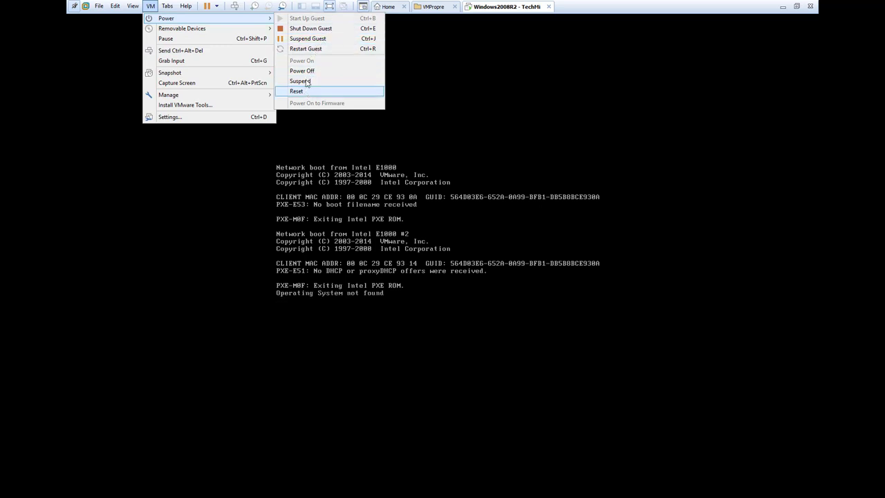
pyautogui.click(306, 50)
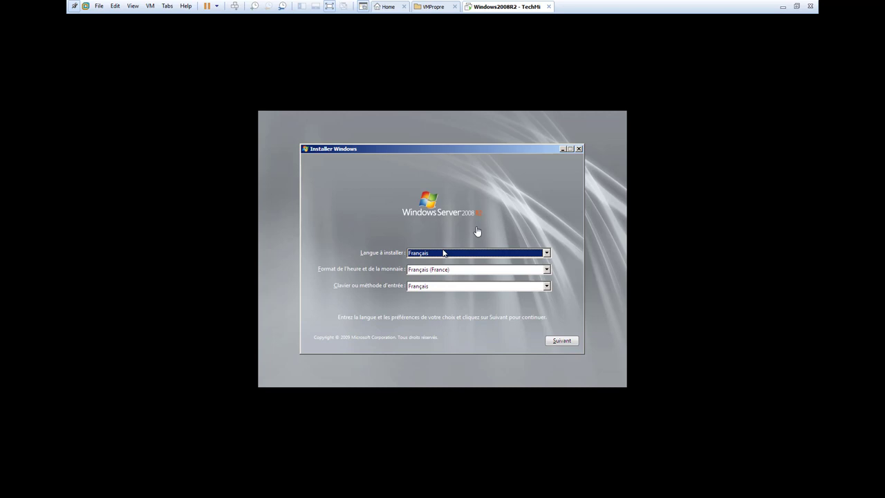
# Go full screen, set the format to Français (Canada), continue, and start the installation.
pyautogui.hotkey('ctrl', 'alt', 'Return')
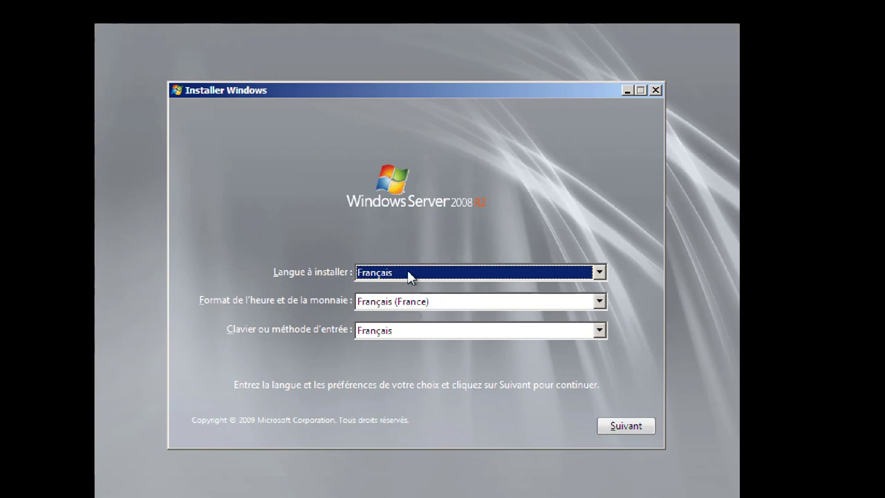
pyautogui.click(418, 304)
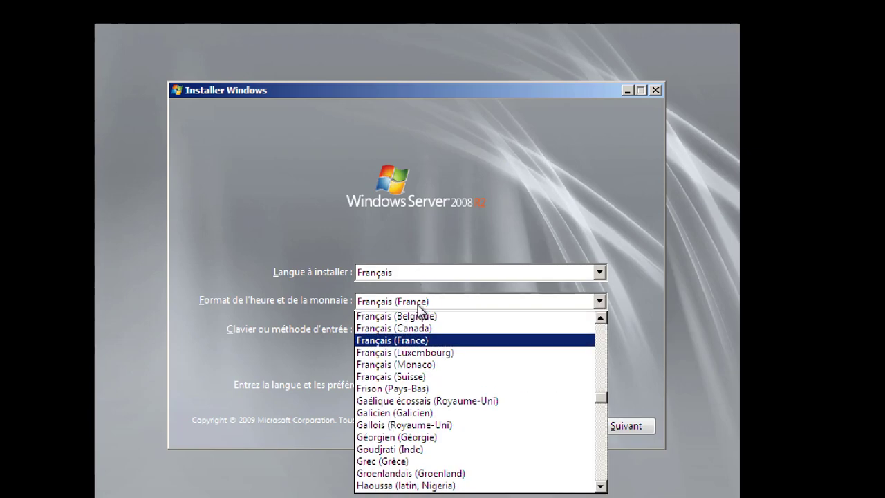
pyautogui.click(418, 342)
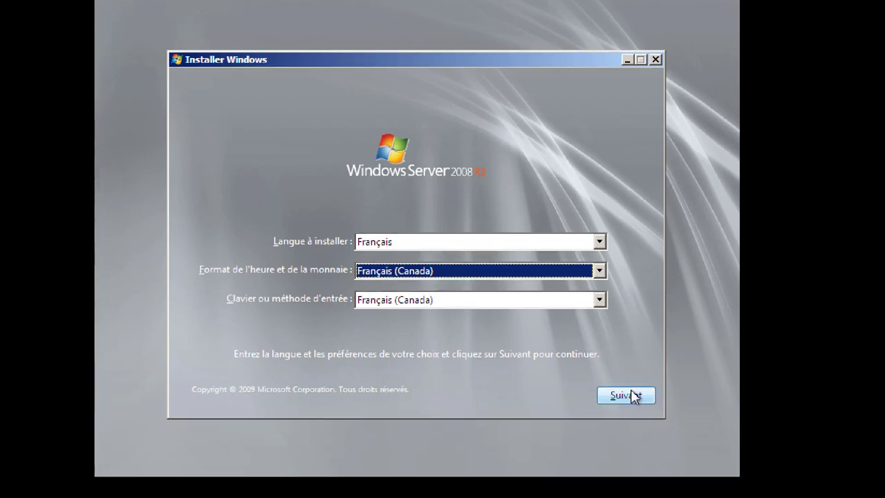
pyautogui.click(626, 395)
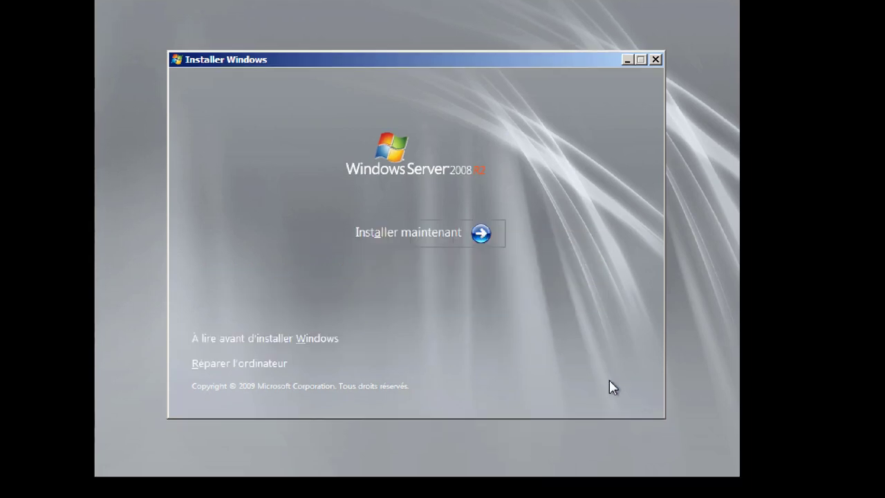
pyautogui.click(396, 234)
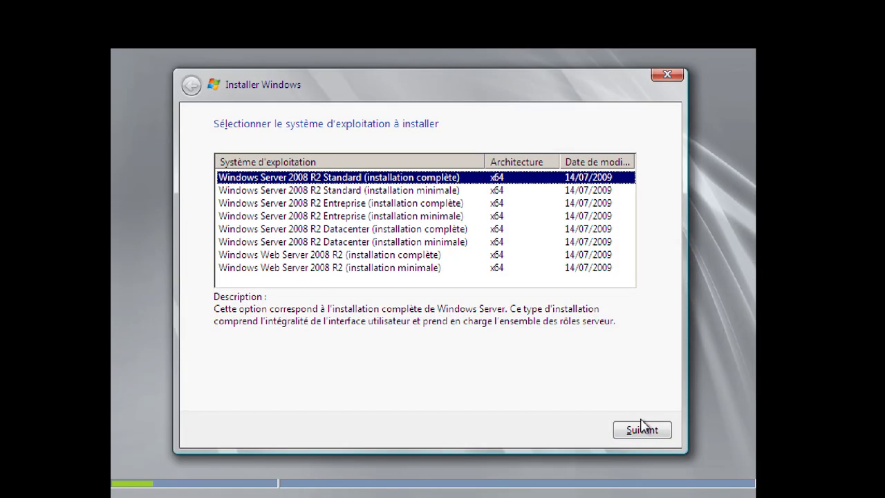
# Keep Standard (installation complète), accept the licence, choose Personnalisée, and install on disk 0.
pyautogui.click(647, 429)
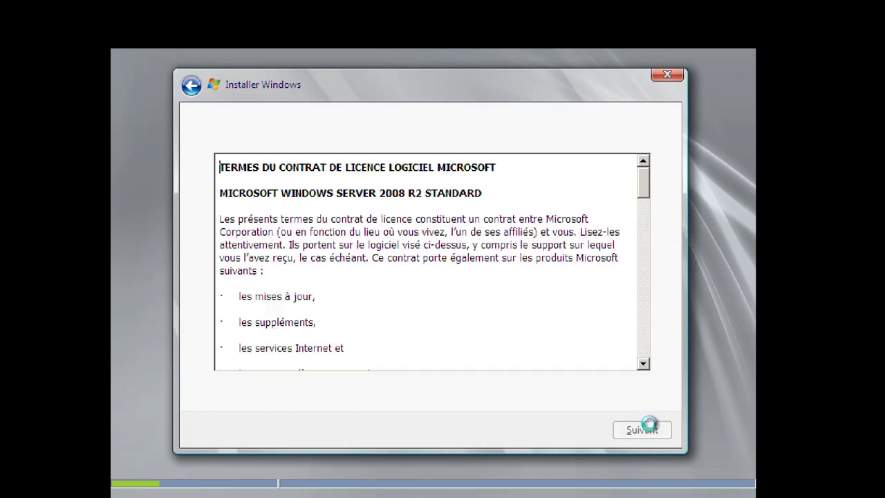
pyautogui.click(338, 391)
pyautogui.click(661, 431)
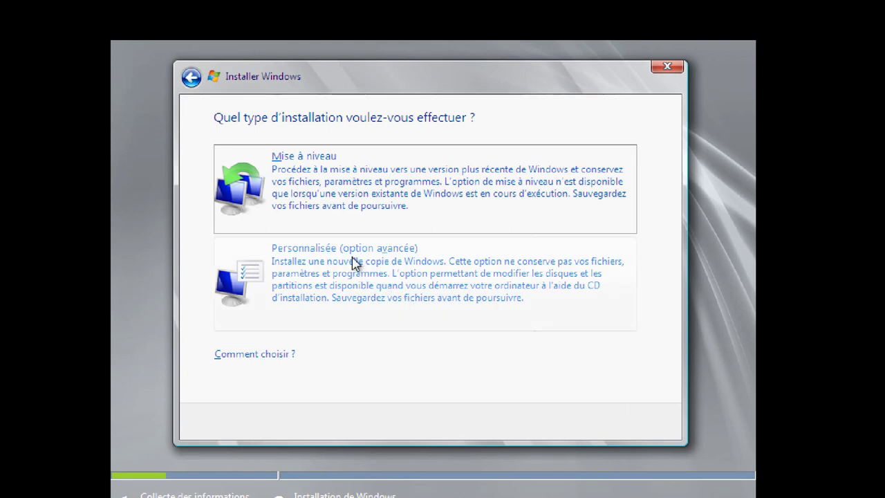
pyautogui.click(354, 263)
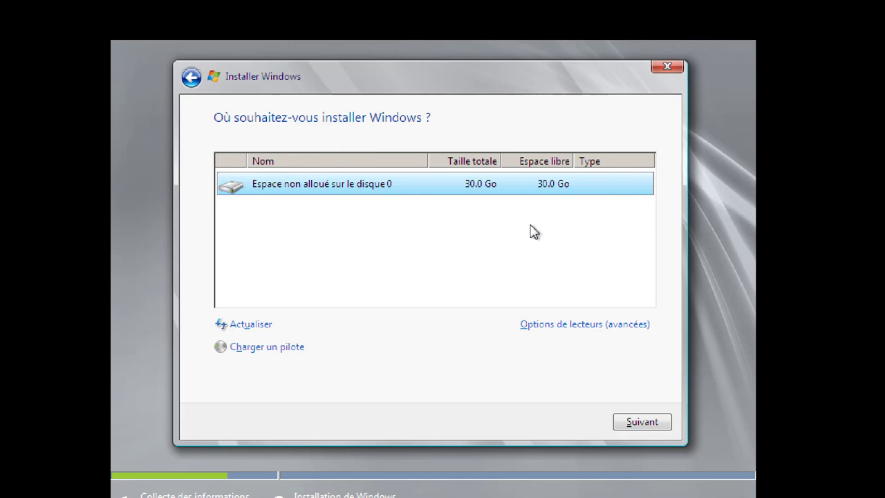
pyautogui.click(640, 422)
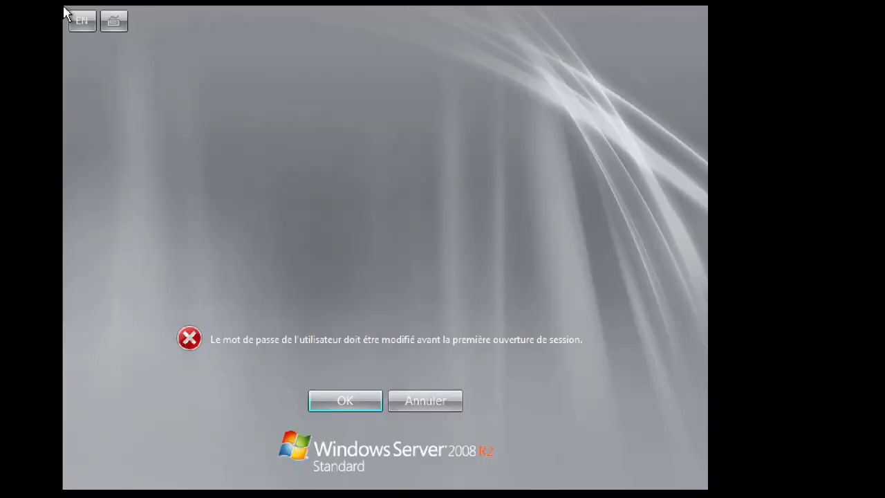
# Once installation finishes, click into the logon prompt and type the account password.
pyautogui.click(345, 400)
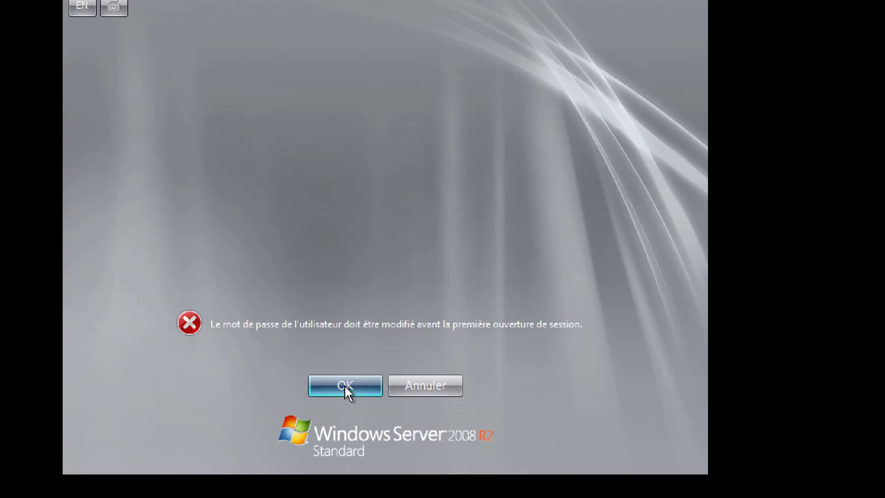
# Acknowledge the notice, then enter and confirm the new Administrateur password.
pyautogui.click(345, 385)
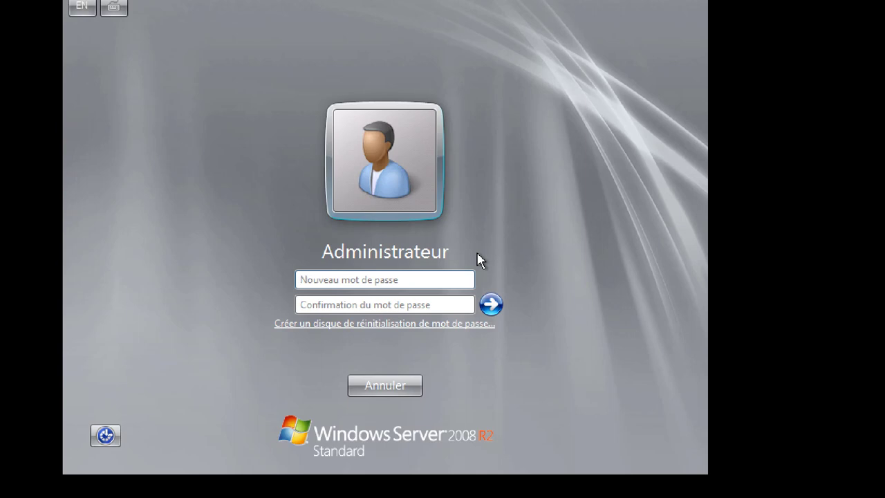
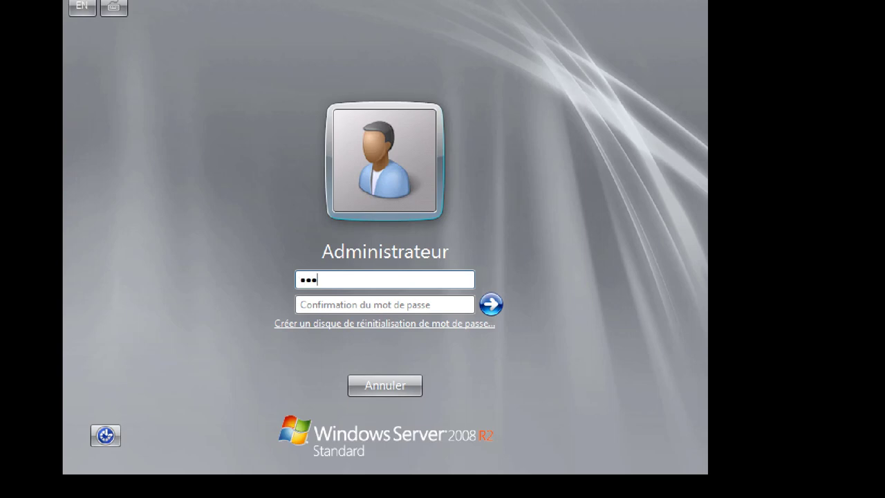
pyautogui.click(300, 304)
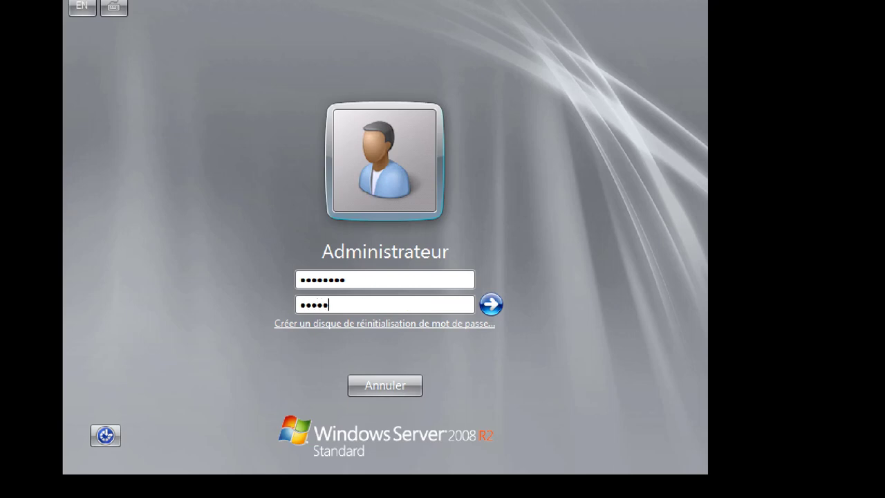
pyautogui.press('Return')
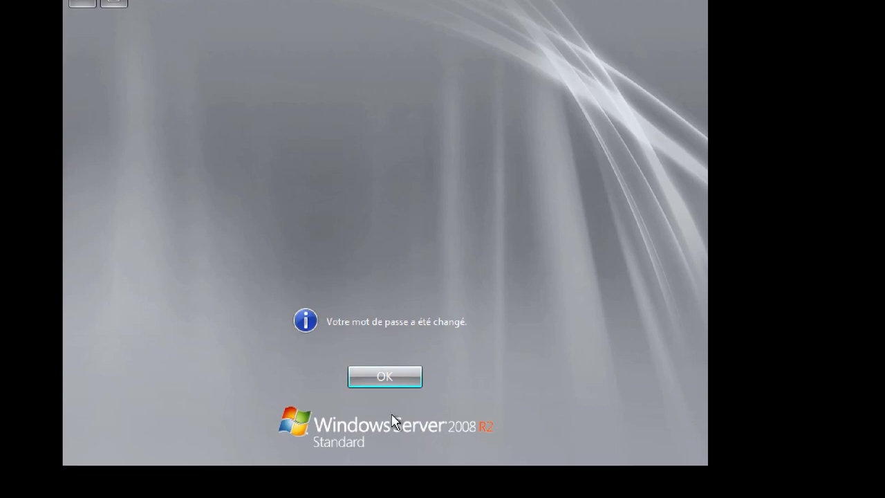
# Dismiss the password-changed message and shrink the guest display to a smaller size.
pyautogui.click(382, 381)
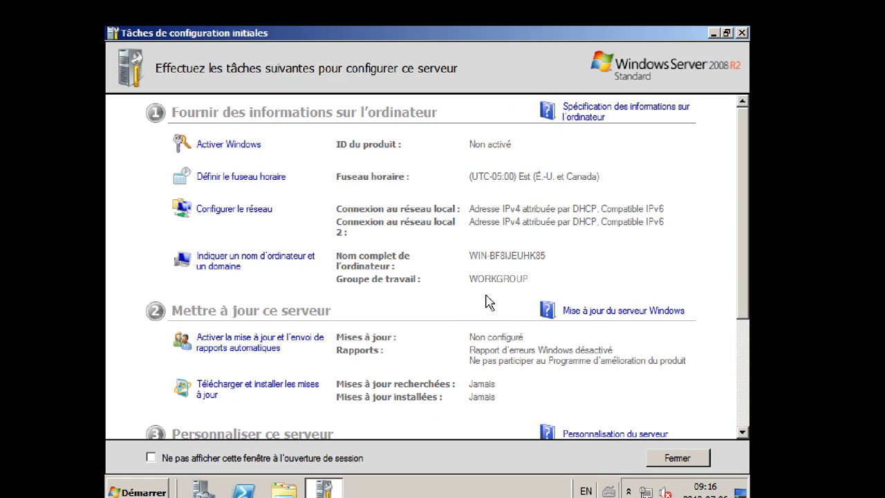
pyautogui.moveTo(750, 325); pyautogui.dragTo(625, 282)
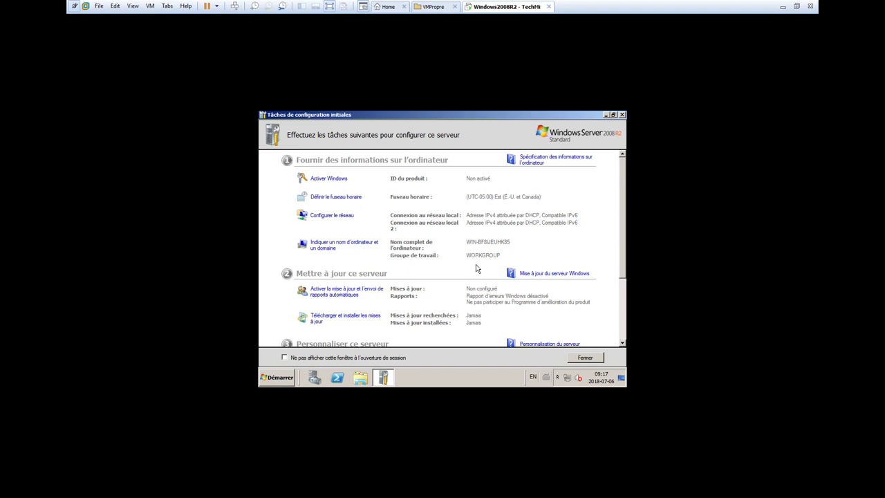
# Start Install VMware Tools from the VM menu and connect the installer disc.
pyautogui.click(150, 6)
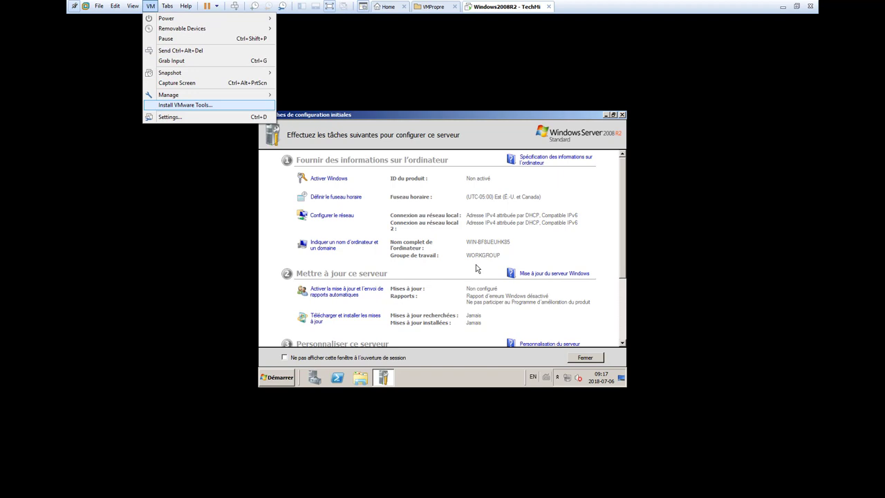
pyautogui.press('Return')
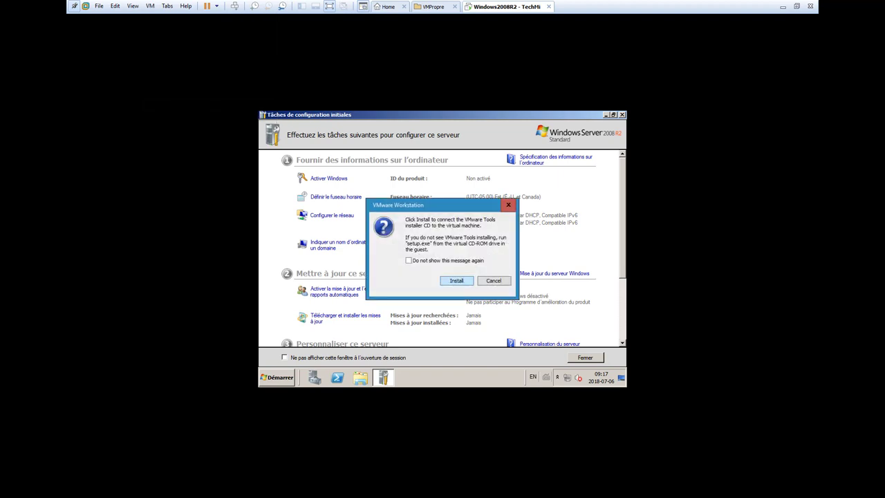
pyautogui.press('Return')
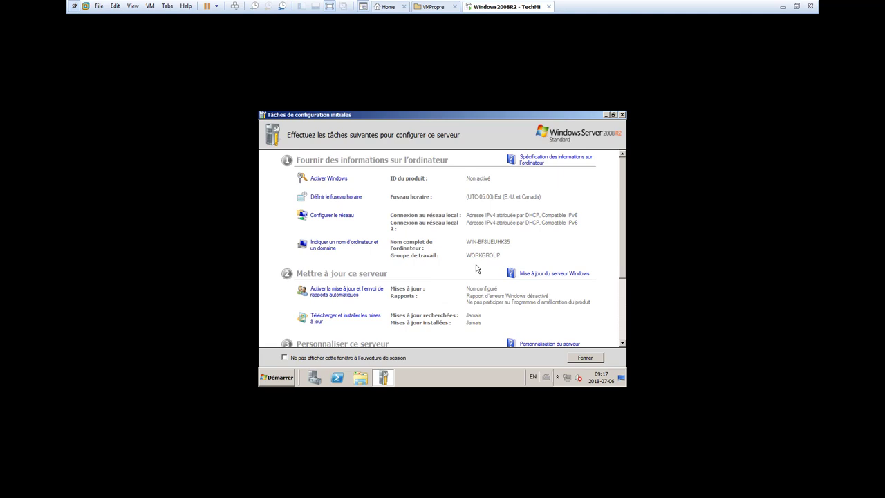
# In the guest, open Ordinateur and launch the VMware Tools DVD drive D:.
pyautogui.click(606, 116)
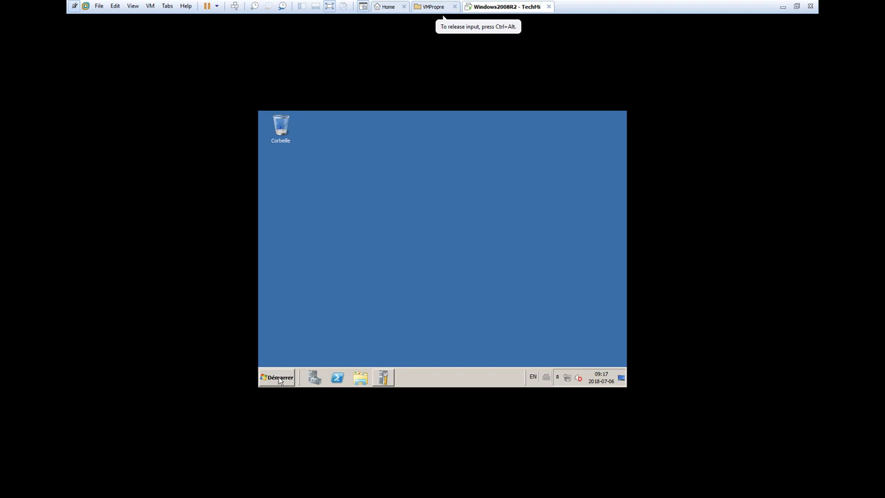
pyautogui.click(279, 377)
pyautogui.click(394, 233)
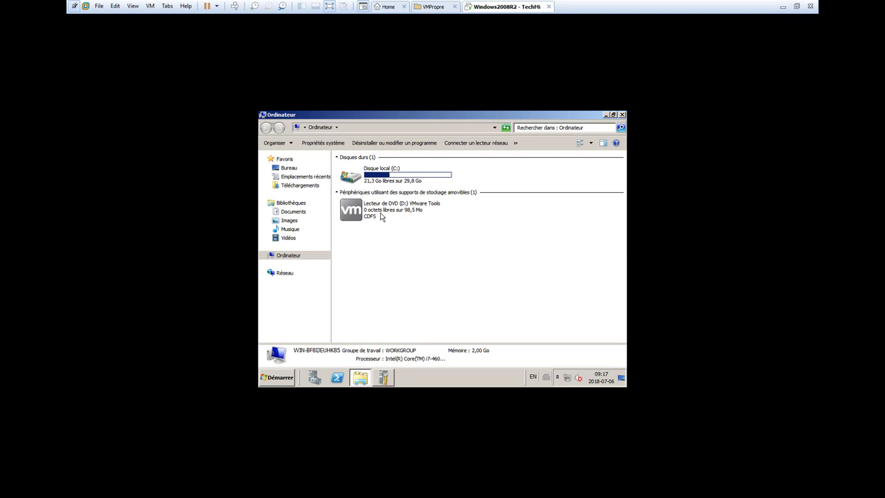
pyautogui.doubleClick(380, 216)
pyautogui.click(605, 115)
pyautogui.click(287, 377)
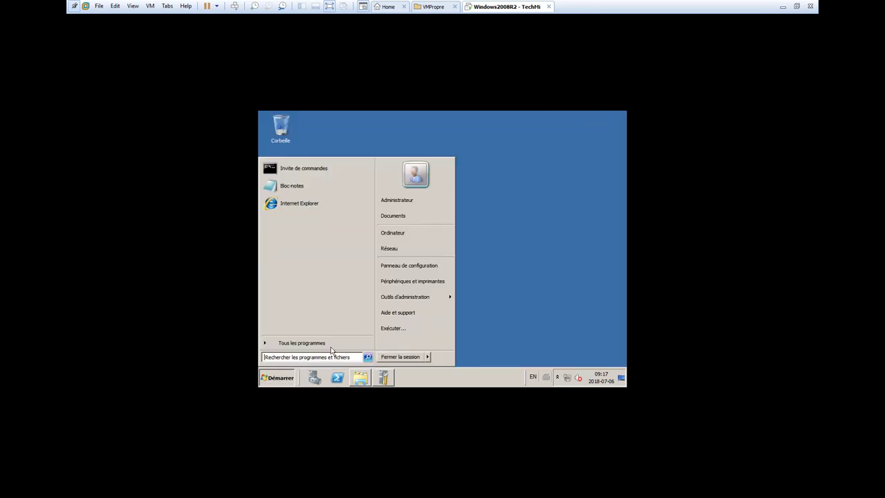
pyautogui.click(400, 234)
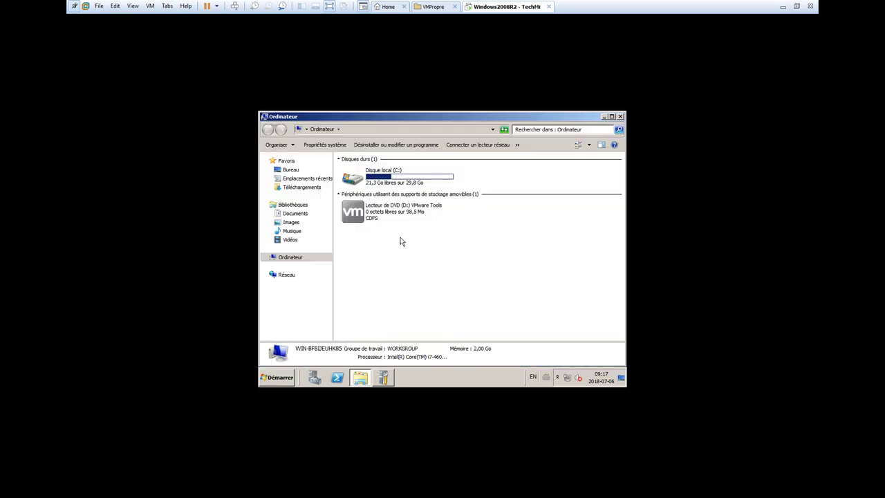
pyautogui.doubleClick(368, 209)
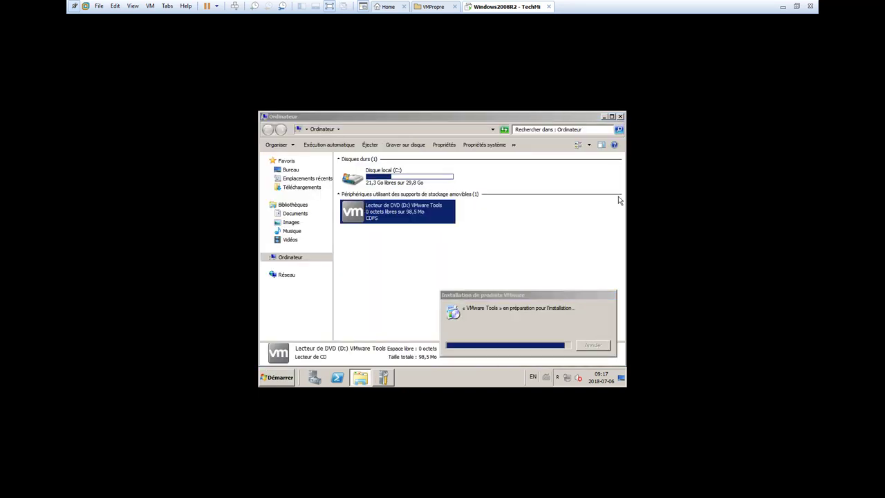
# Dismiss AutoPlay, run the VMware Tools wizard with Typique setup, finish, and accept restarting.
pyautogui.click(603, 117)
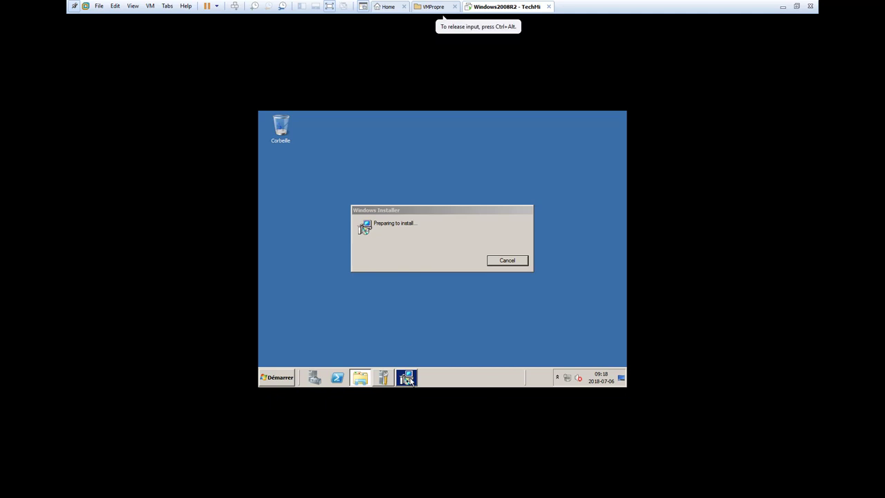
pyautogui.moveTo(410, 381)
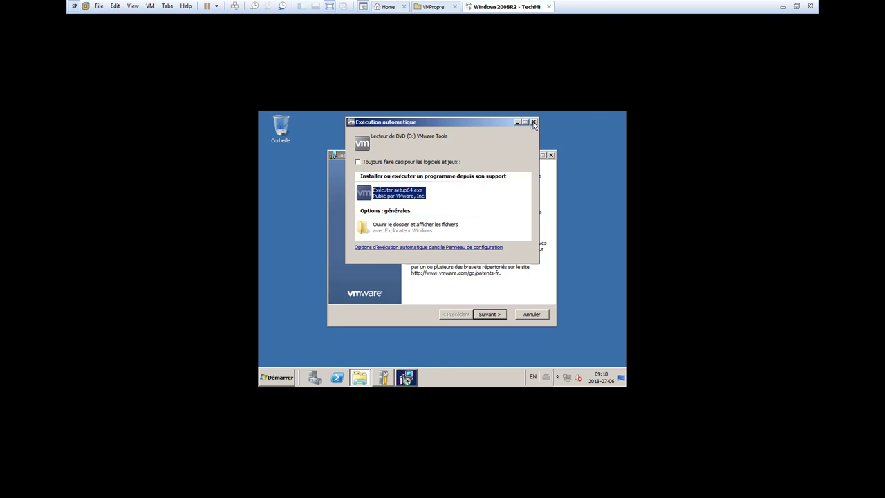
pyautogui.click(534, 121)
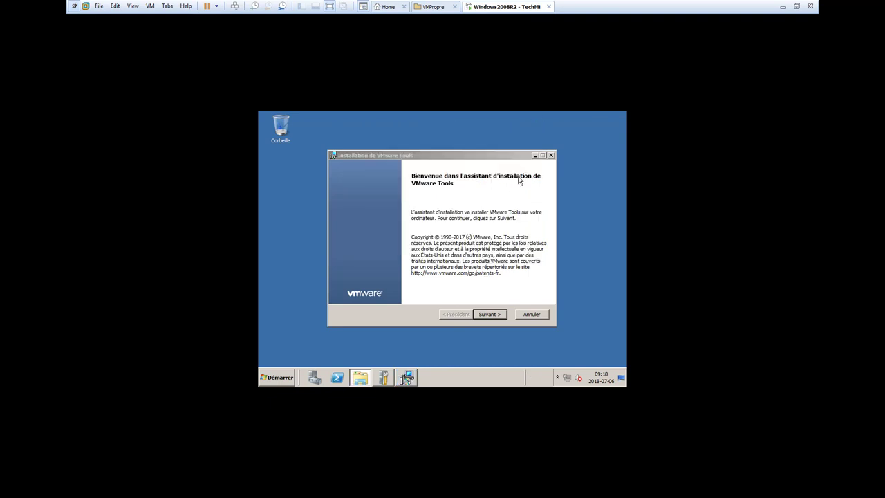
pyautogui.click(493, 319)
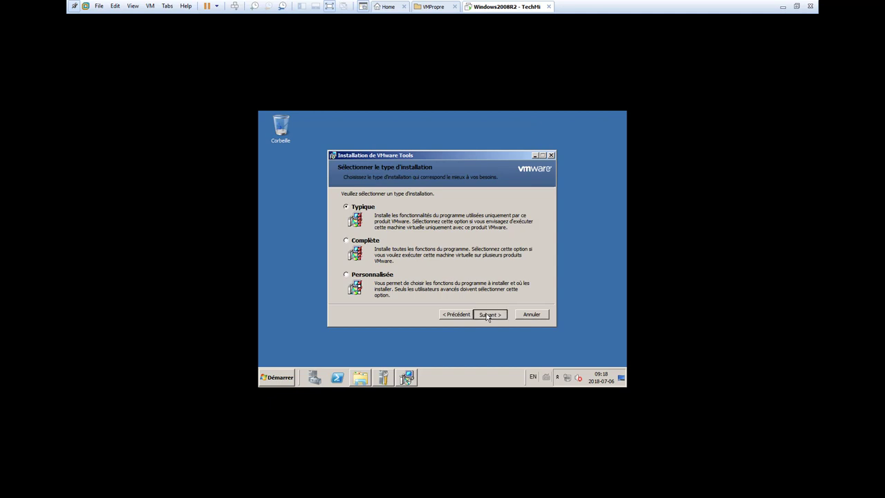
pyautogui.click(486, 314)
pyautogui.click(487, 314)
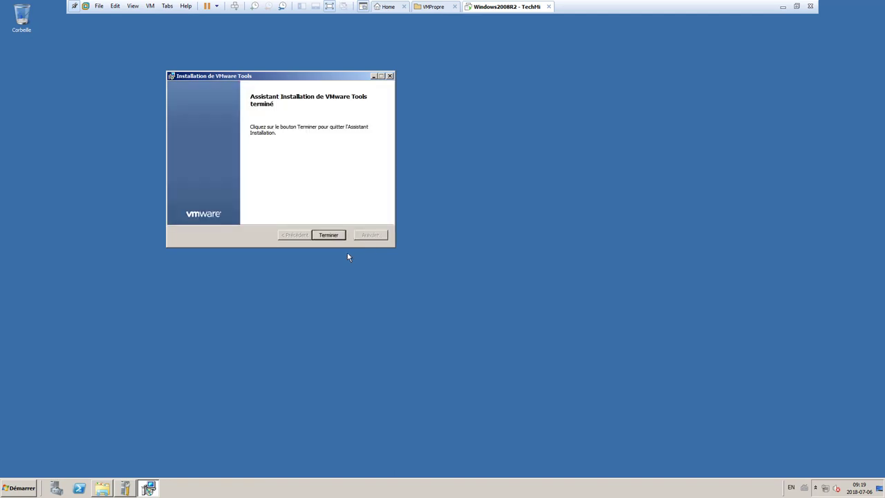
pyautogui.click(332, 236)
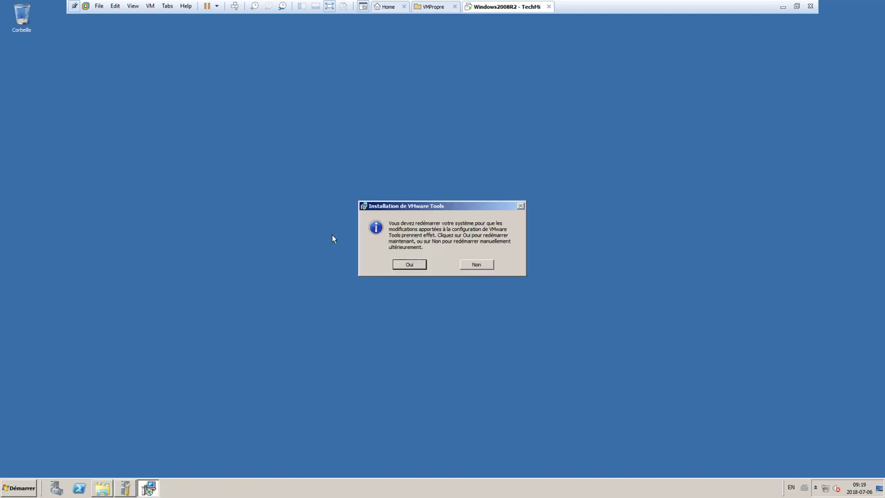
pyautogui.click(415, 266)
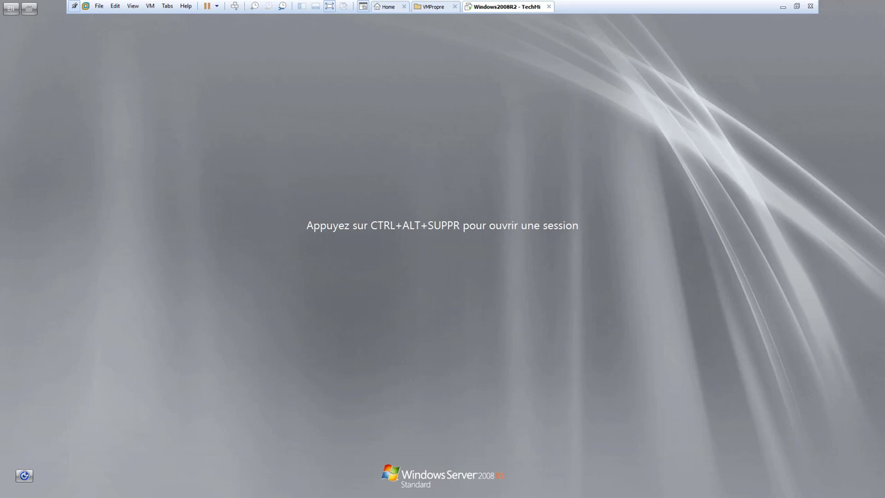
# After the reboot, sign in as Administrateur with the account password.
pyautogui.press('ctrl+alt+Insert')
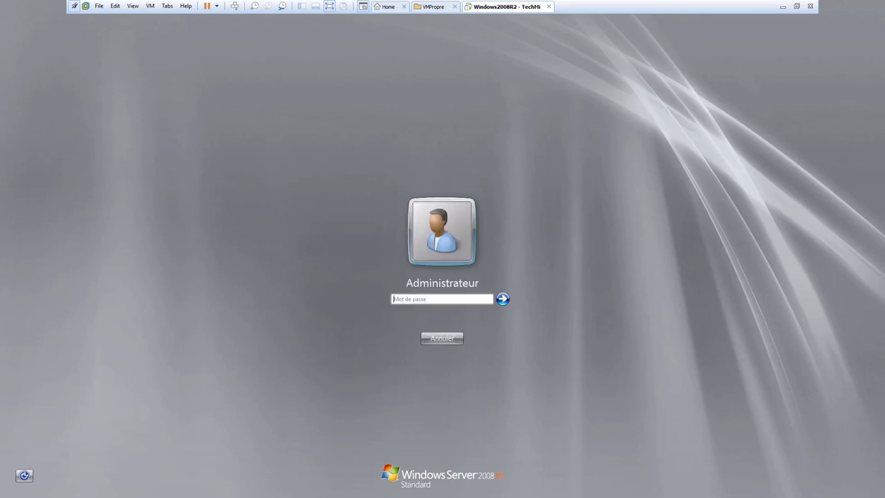
pyautogui.write('•••••••')
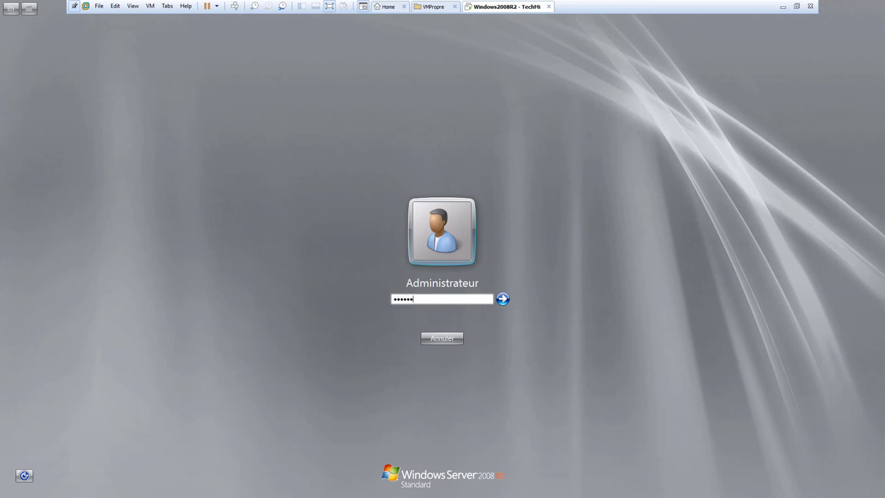
pyautogui.press('Return')
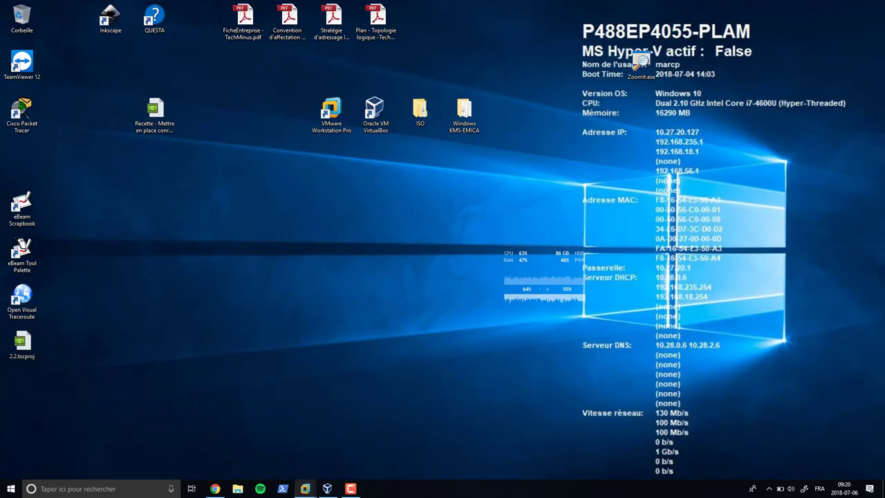
# In the specification doc, highlight the server name, language configuration and Partition requirements.
pyautogui.click(215, 488)
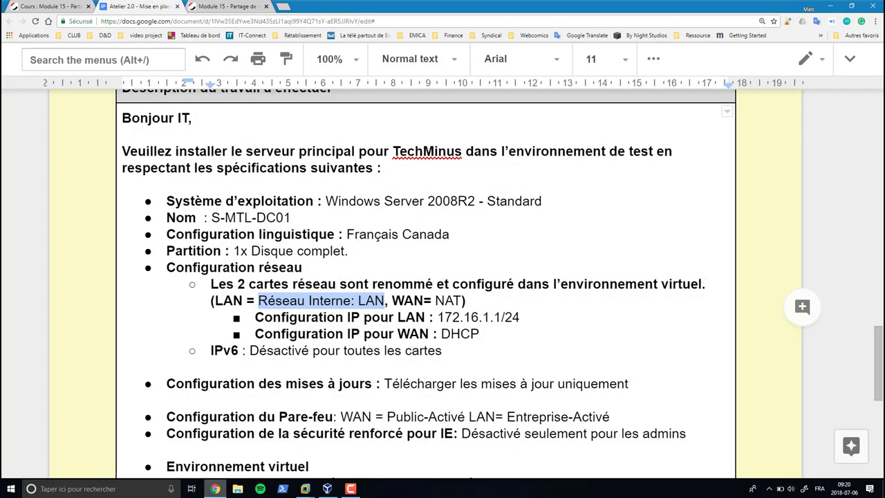
pyautogui.click(355, 234)
pyautogui.moveTo(211, 217); pyautogui.dragTo(298, 217)
pyautogui.moveTo(451, 234); pyautogui.dragTo(166, 233)
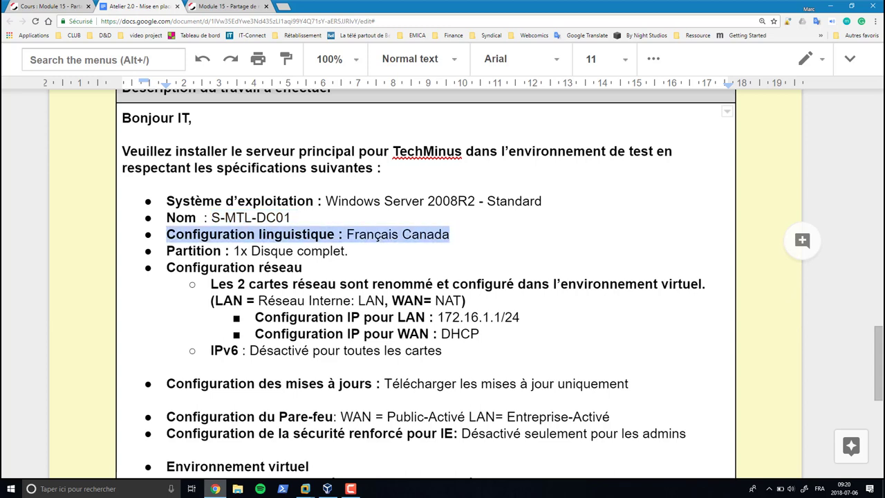
pyautogui.scroll(-3, 425, 276)
pyautogui.moveTo(166, 158); pyautogui.dragTo(350, 158)
# Highlight the LAN 172.16.1.1/24, updates, firewall and IE enhanced security requirements, then minimize Chrome.
pyautogui.scroll(-3, 425, 277)
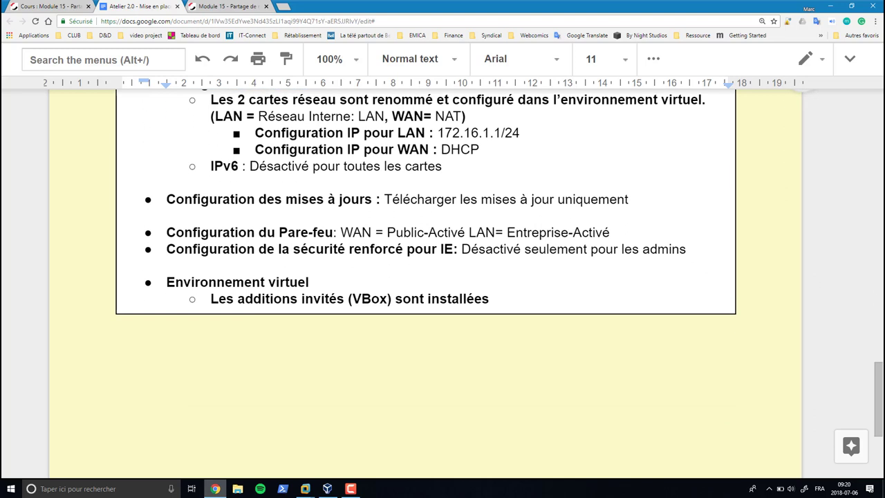
pyautogui.scroll(3, 425, 277)
pyautogui.moveTo(437, 225); pyautogui.dragTo(520, 224)
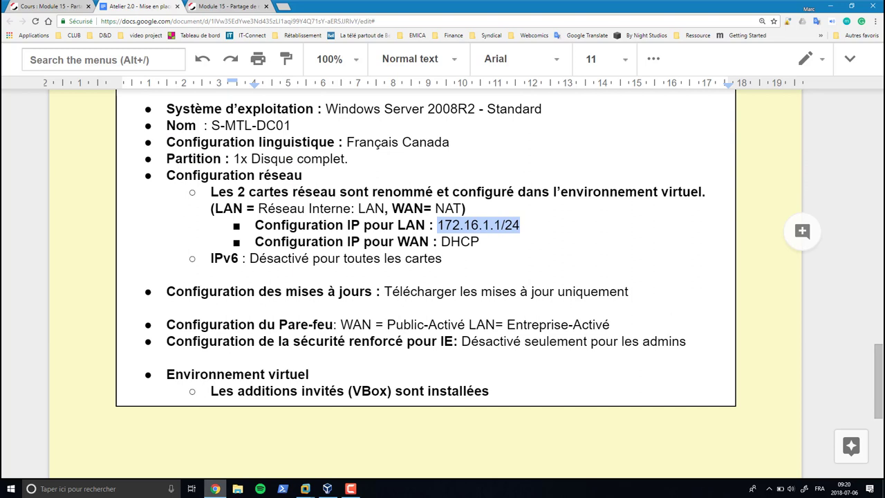
pyautogui.moveTo(392, 291); pyautogui.dragTo(635, 291)
pyautogui.moveTo(403, 324); pyautogui.dragTo(551, 325)
pyautogui.moveTo(470, 341); pyautogui.dragTo(587, 341)
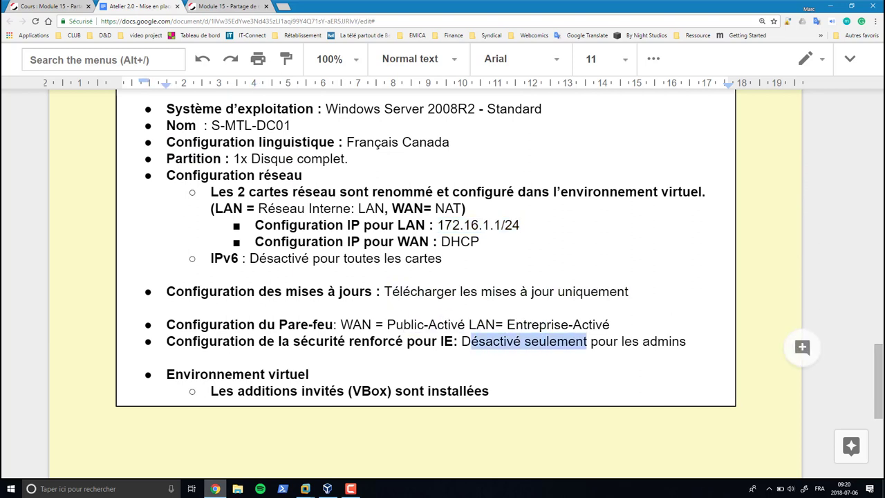
pyautogui.scroll(3, 443, 277)
pyautogui.scroll(-1, 443, 277)
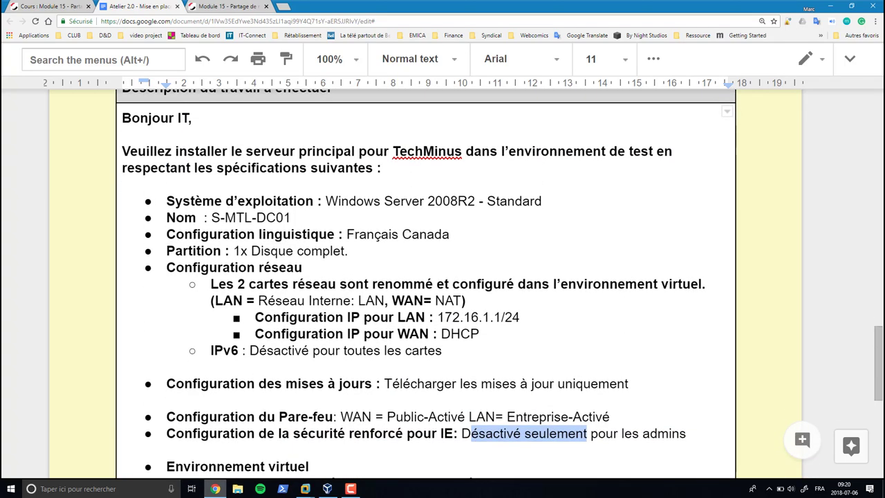
pyautogui.click(831, 5)
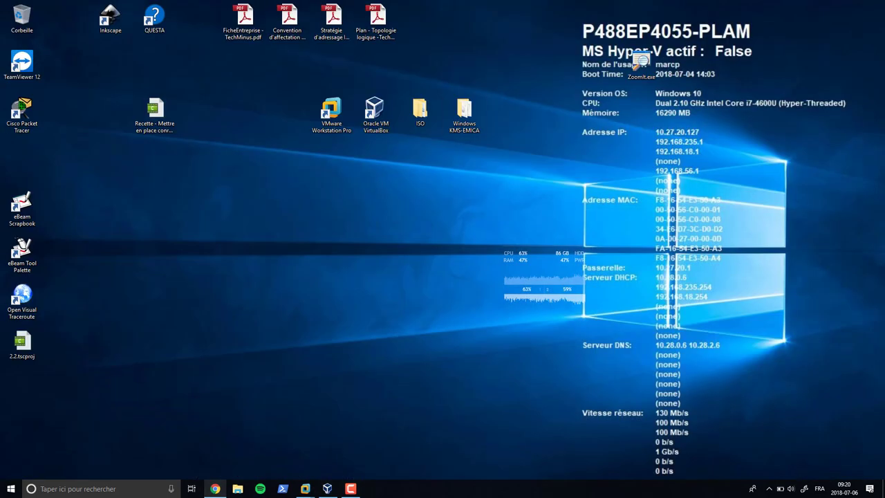
# Return to the Windows2008R2 VM and mark the computer information heading and Windows activation row.
pyautogui.moveTo(305, 488)
pyautogui.click(357, 436)
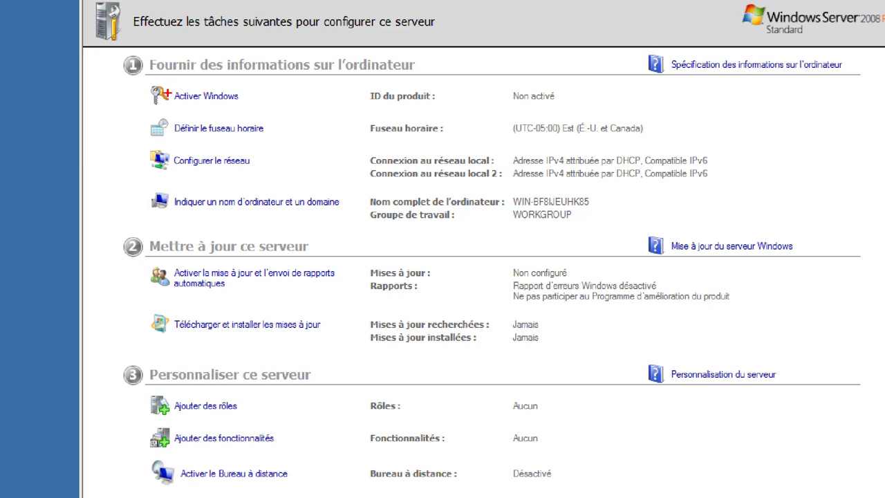
pyautogui.moveTo(141, 80); pyautogui.dragTo(601, 86)
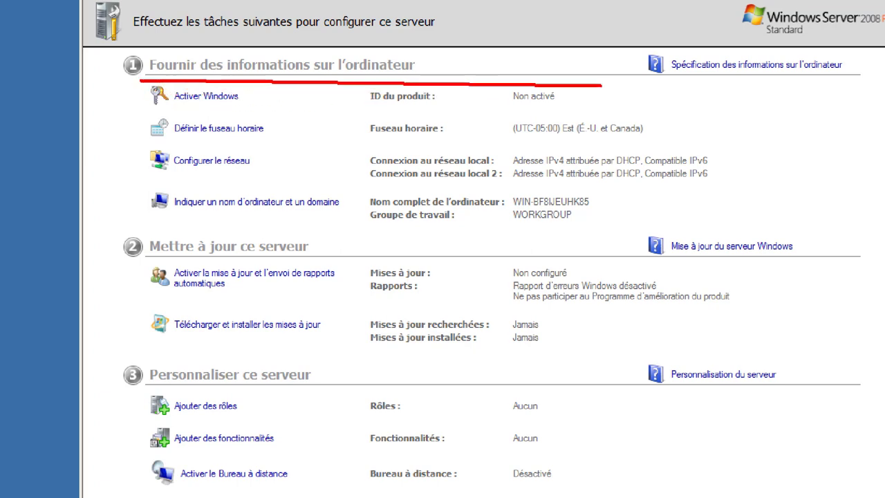
pyautogui.moveTo(127, 73)
pyautogui.mouseDown()
pyautogui.moveTo(533, 90)
pyautogui.moveTo(607, 80)
pyautogui.mouseUp()
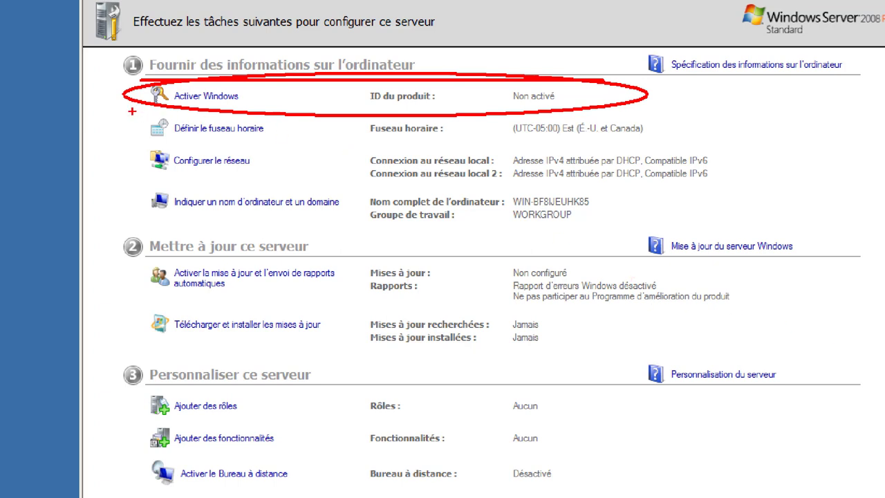
pyautogui.moveTo(136, 114)
pyautogui.mouseDown()
pyautogui.moveTo(340, 149)
pyautogui.moveTo(683, 142)
pyautogui.mouseUp()
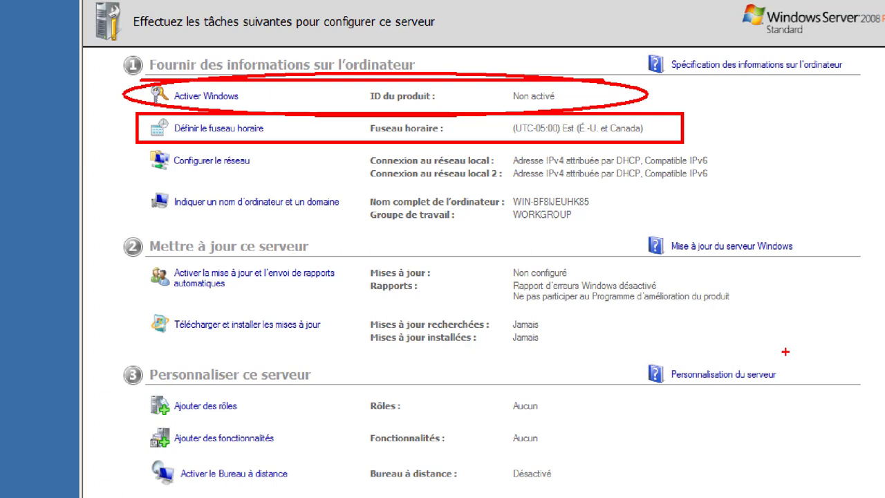
pyautogui.moveTo(137, 146)
pyautogui.mouseDown()
pyautogui.moveTo(513, 184)
pyautogui.moveTo(739, 185)
pyautogui.mouseUp()
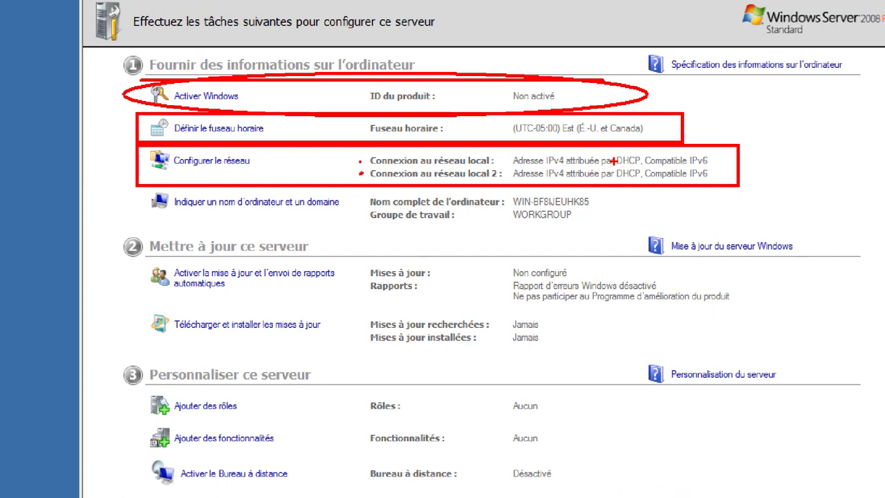
pyautogui.moveTo(599, 153)
pyautogui.mouseDown()
pyautogui.moveTo(606, 166)
pyautogui.moveTo(722, 168)
pyautogui.mouseUp()
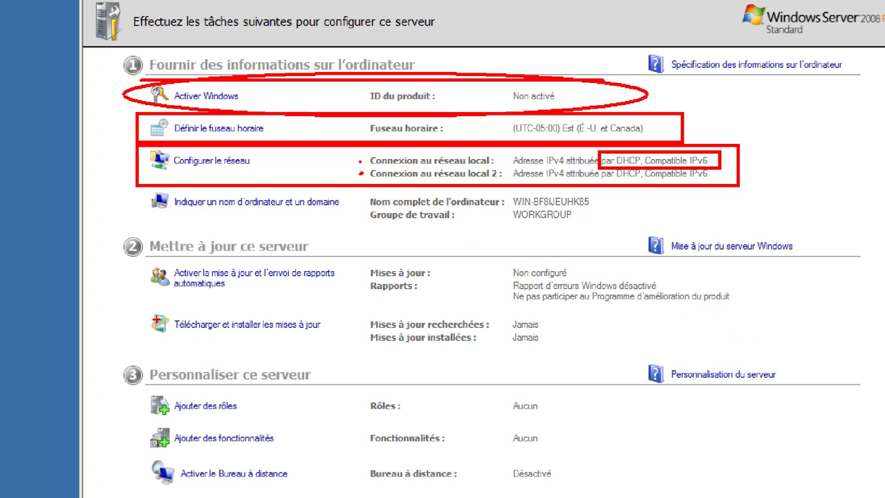
pyautogui.moveTo(134, 189); pyautogui.dragTo(622, 239)
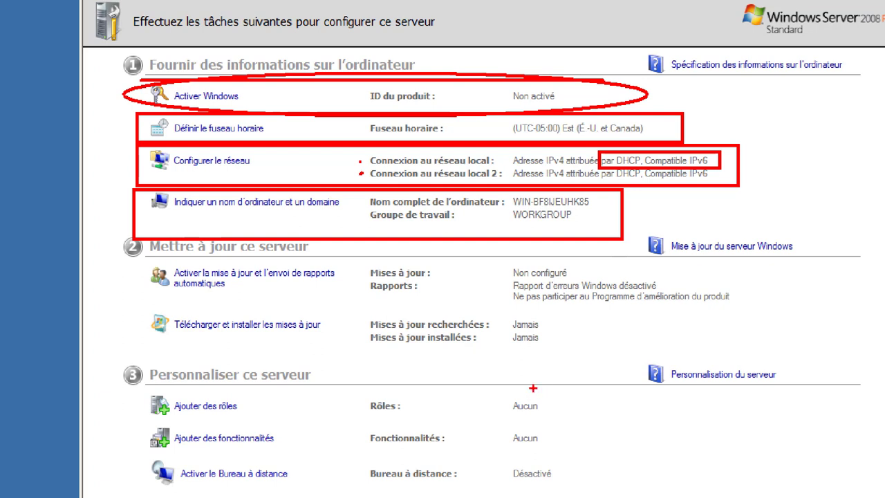
pyautogui.moveTo(133, 258)
pyautogui.mouseDown()
pyautogui.moveTo(503, 304)
pyautogui.moveTo(750, 306)
pyautogui.mouseUp()
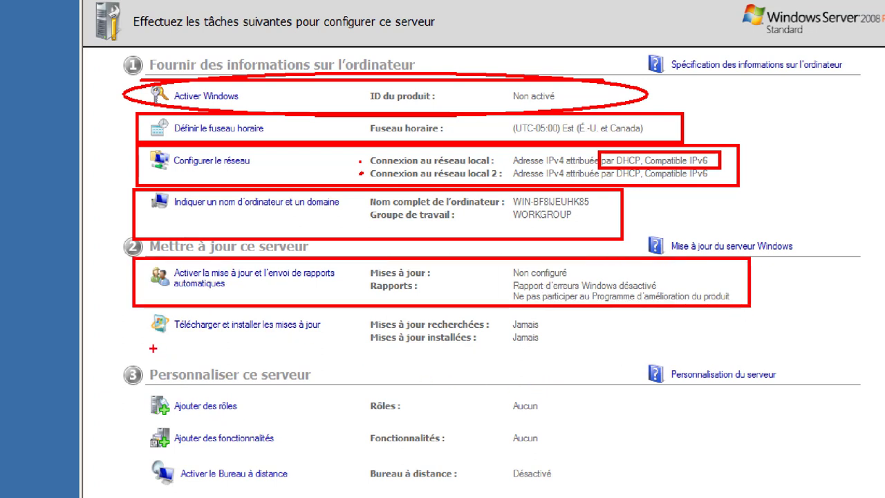
pyautogui.moveTo(153, 347)
pyautogui.mouseDown()
pyautogui.moveTo(170, 382)
pyautogui.moveTo(187, 372)
pyautogui.mouseUp()
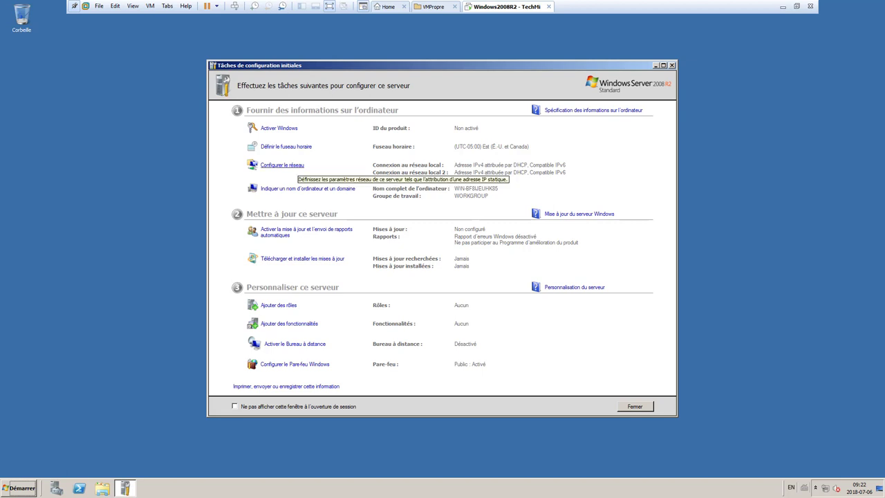
# Open Configurer le réseau, compare the two local connections, and open the VM's Settings.
pyautogui.click(283, 165)
pyautogui.click(235, 143)
pyautogui.click(353, 144)
pyautogui.click(235, 143)
pyautogui.click(353, 143)
pyautogui.click(235, 143)
pyautogui.click(352, 144)
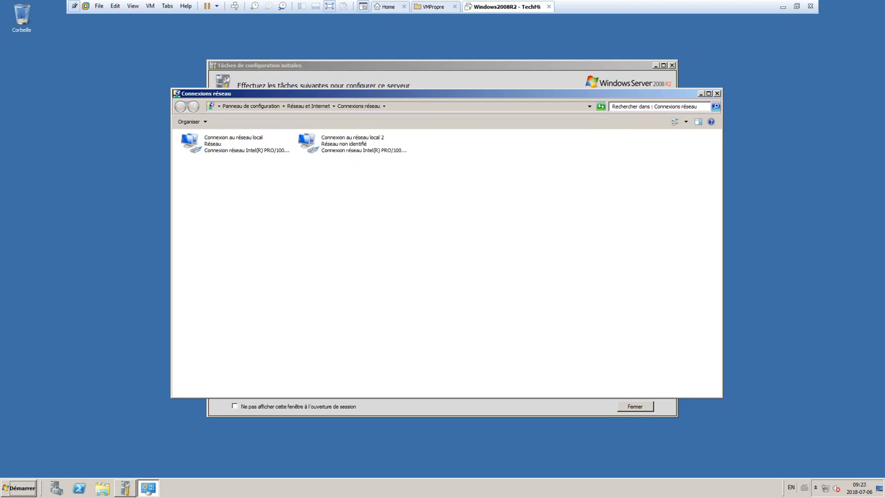
pyautogui.click(150, 5)
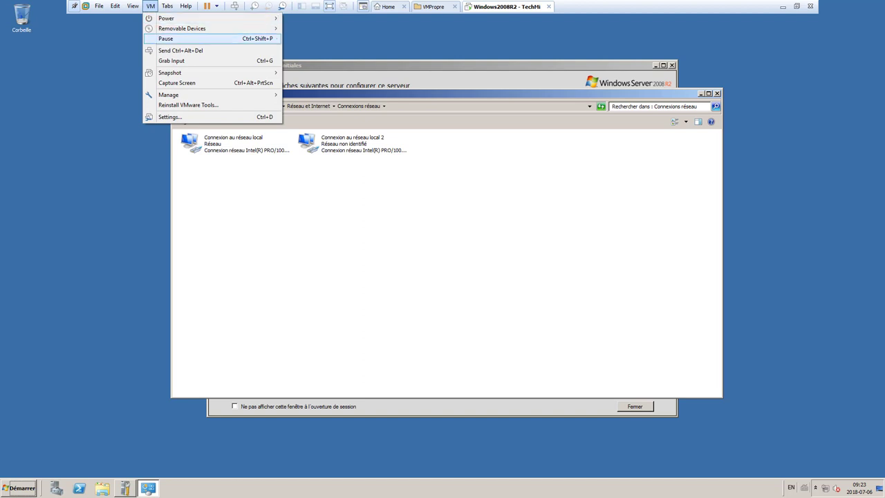
pyautogui.click(169, 117)
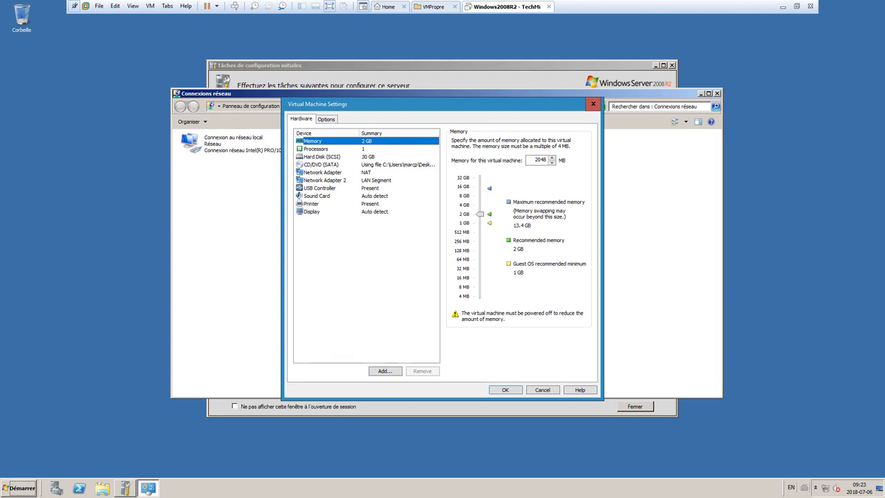
# Untick Connected on the NAT network adapter and apply the VM settings.
pyautogui.click(322, 173)
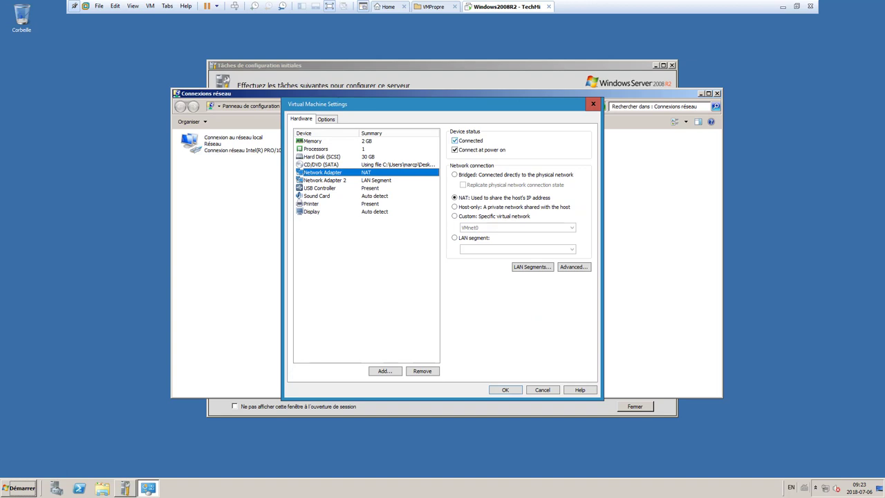
pyautogui.click(455, 141)
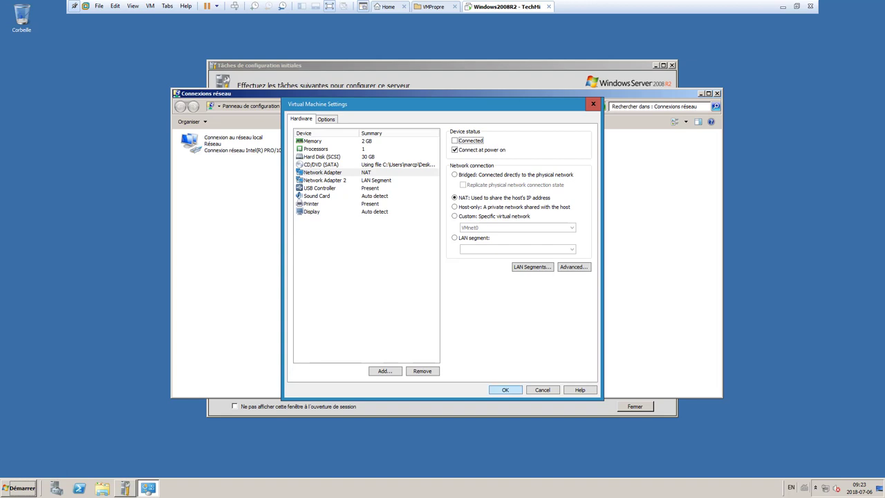
pyautogui.press('Return')
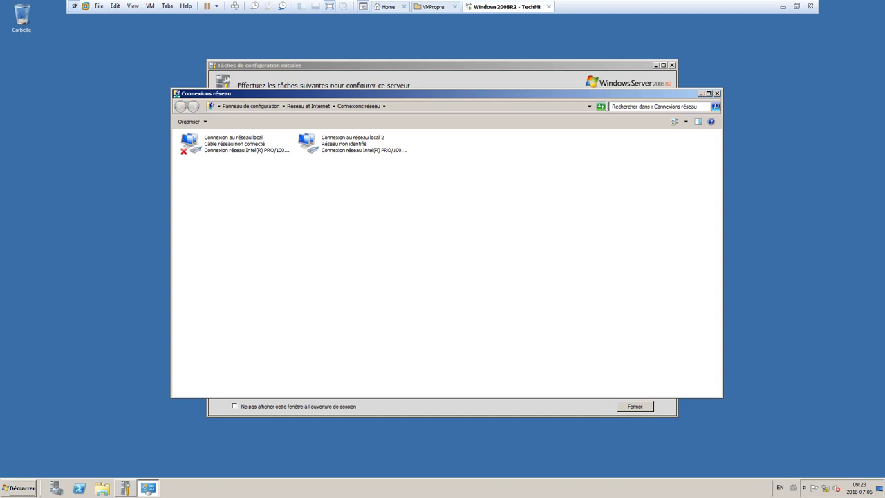
# Rename the first network connection to WAN.
pyautogui.click(236, 142)
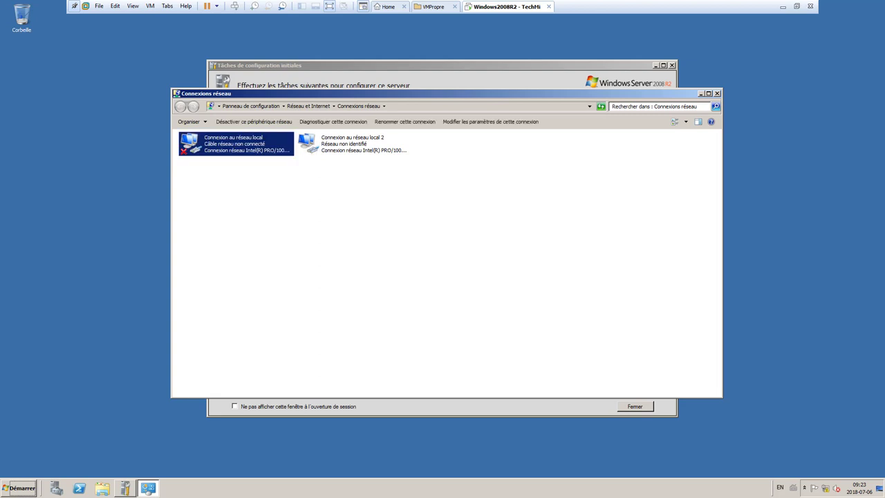
pyautogui.rightClick(235, 142)
pyautogui.click(257, 204)
pyautogui.write('WAN')
pyautogui.press('Return')
# Rename the second network connection to LAN.
pyautogui.rightClick(336, 146)
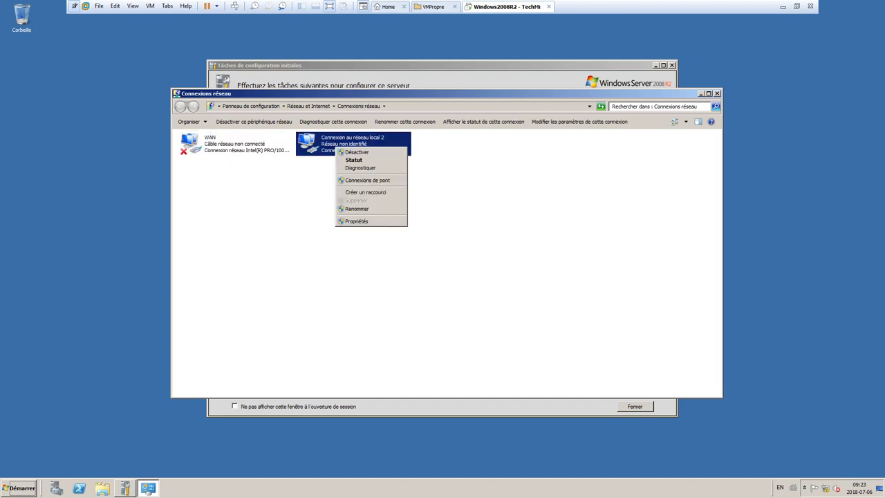
pyautogui.click(357, 208)
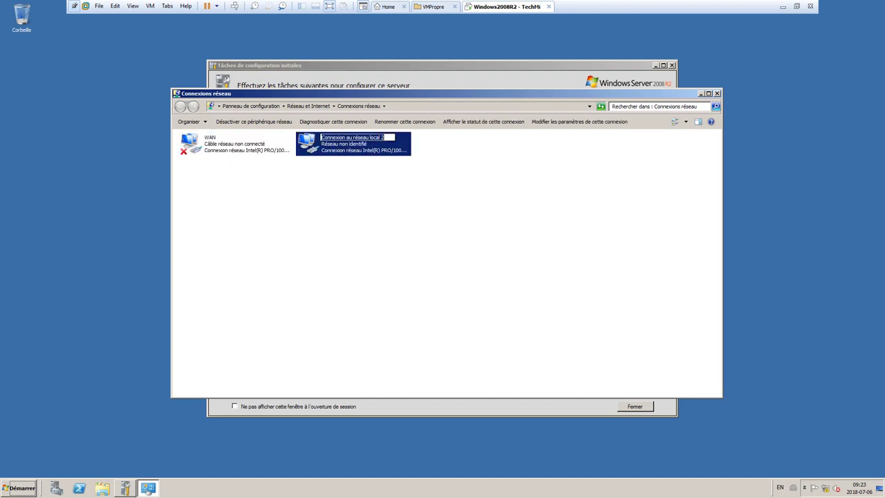
pyautogui.write('LAN')
pyautogui.press('Return')
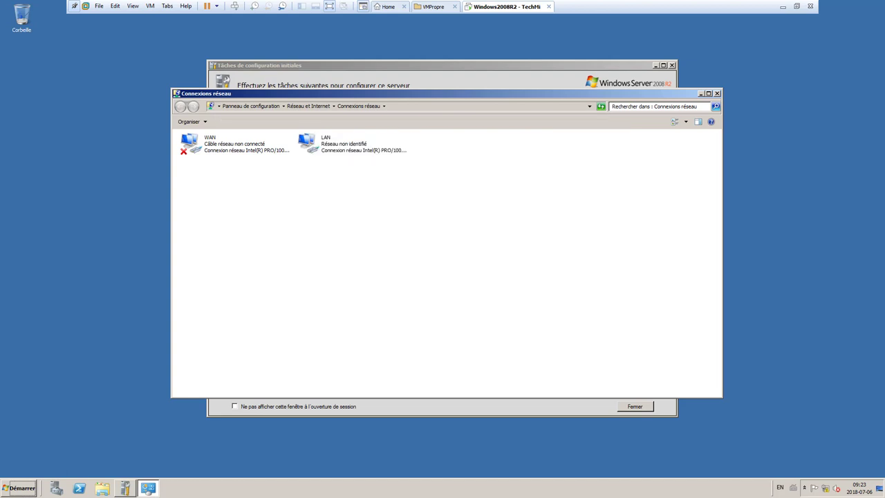
pyautogui.click(150, 6)
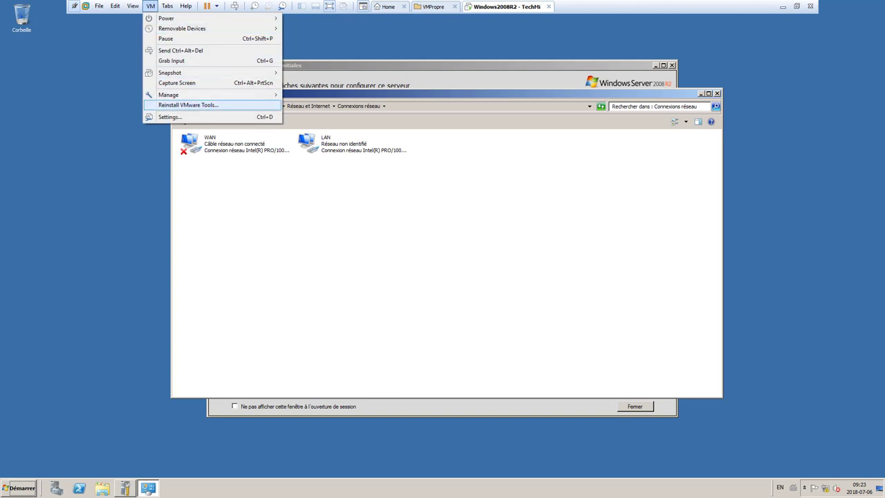
# Tick Connected on the first (NAT) network adapter in VM Settings and save.
pyautogui.click(169, 117)
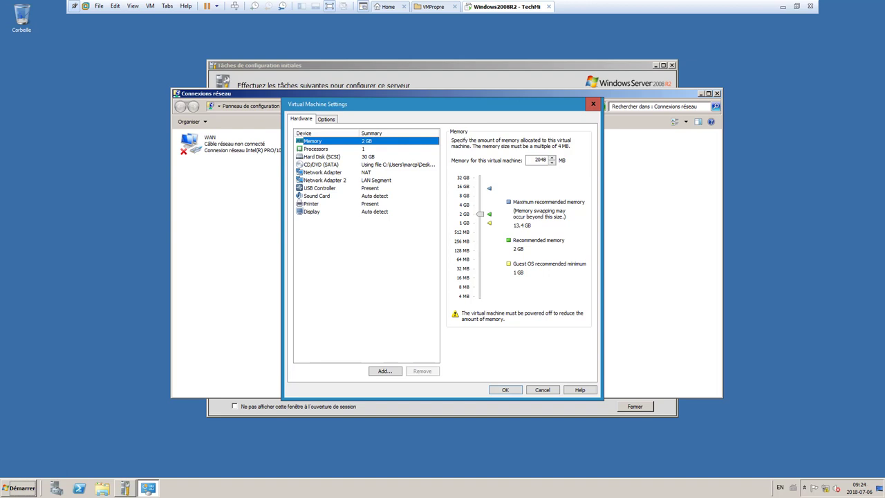
pyautogui.click(322, 172)
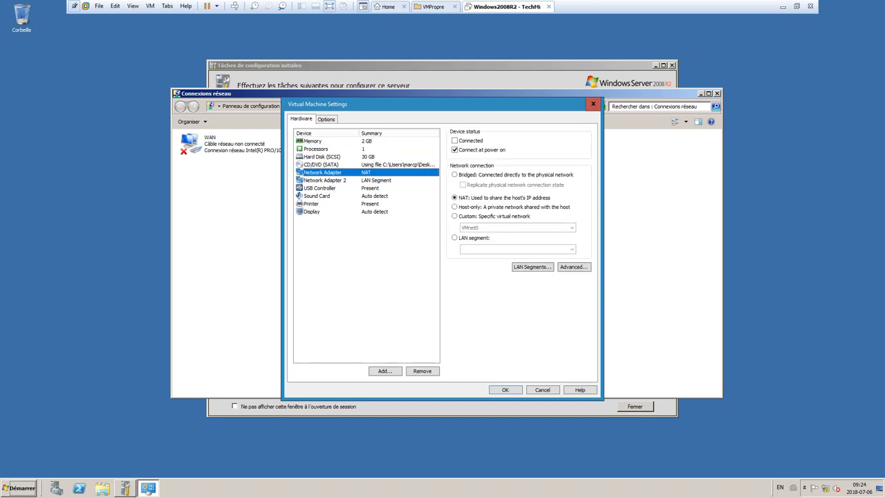
pyautogui.click(455, 140)
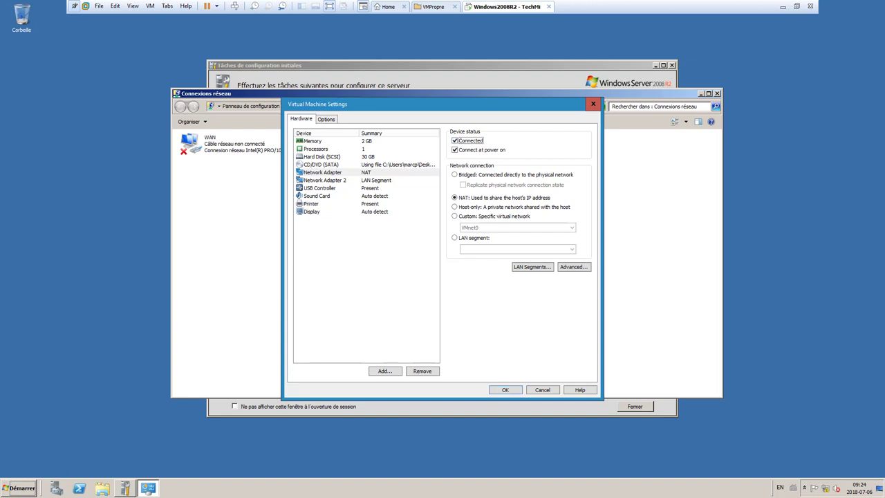
pyautogui.press('Return')
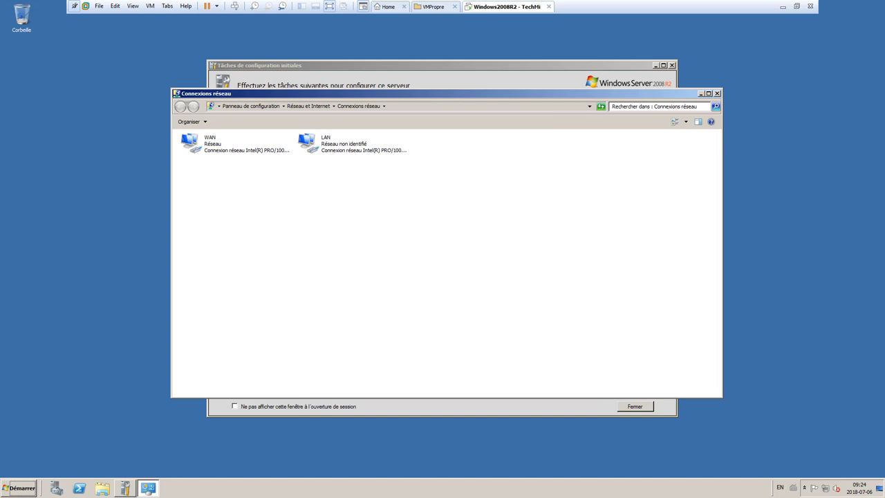
# Open WAN's properties and check its IPv4 settings, leaving them on automatic.
pyautogui.click(235, 143)
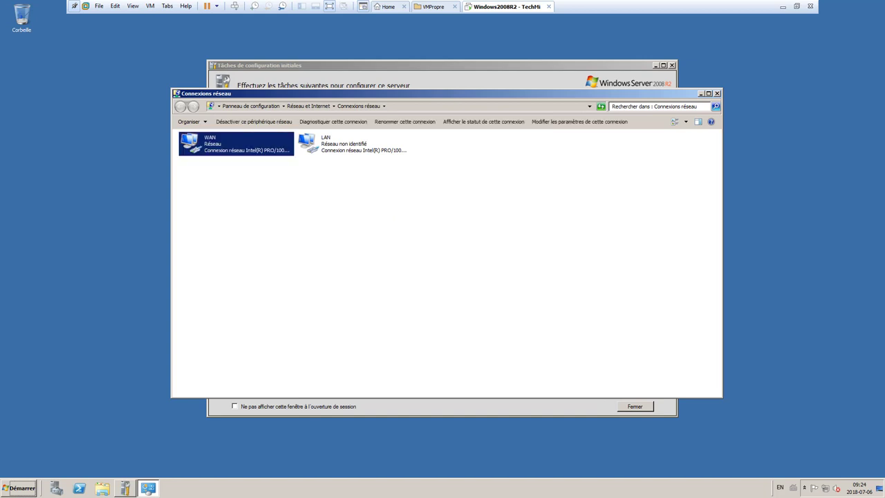
pyautogui.press('Return')
pyautogui.hotkey('alt', 'p')
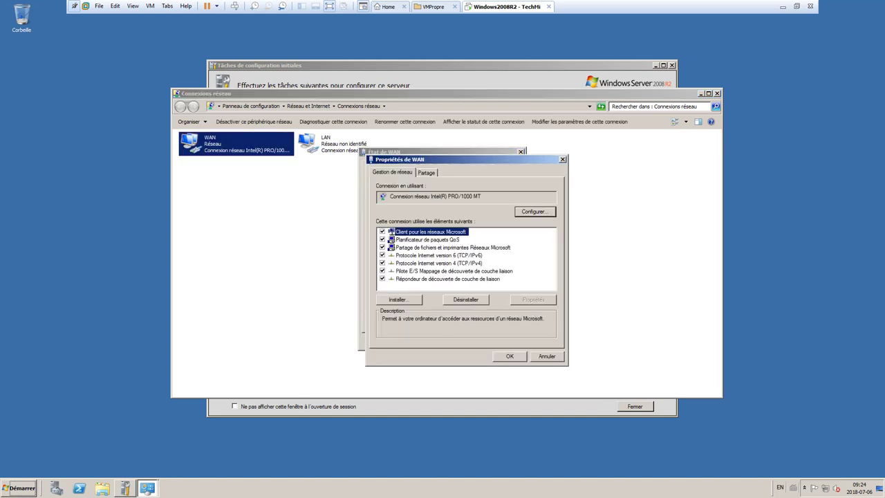
pyautogui.doubleClick(438, 263)
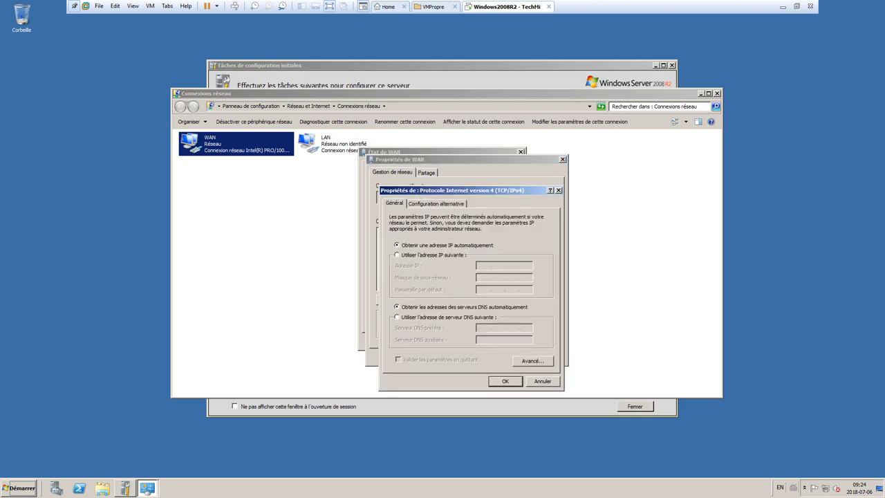
pyautogui.press('Escape')
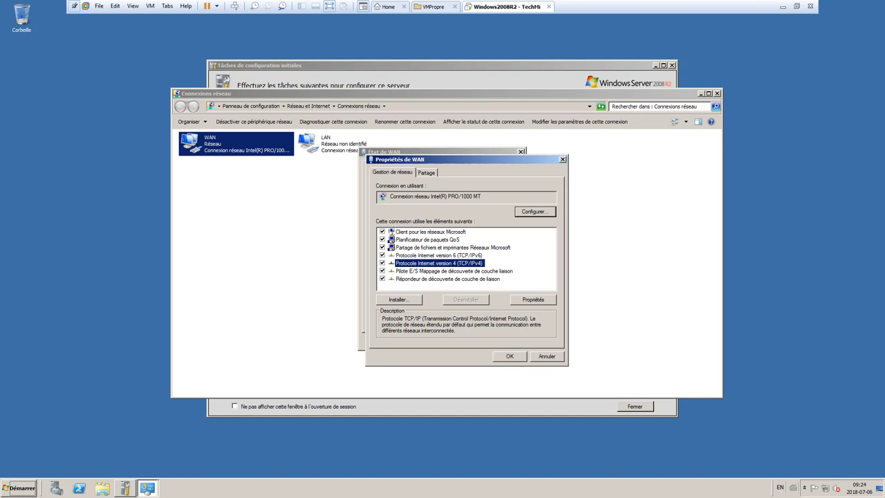
# Uncheck Internet Protocol version 6 for WAN, apply, and close the status window.
pyautogui.click(438, 255)
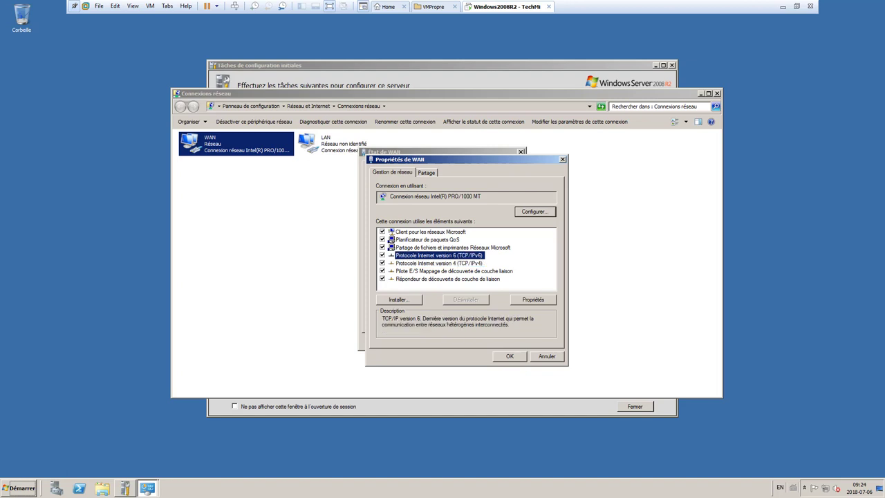
pyautogui.press('space')
pyautogui.press('Return')
pyautogui.press('Escape')
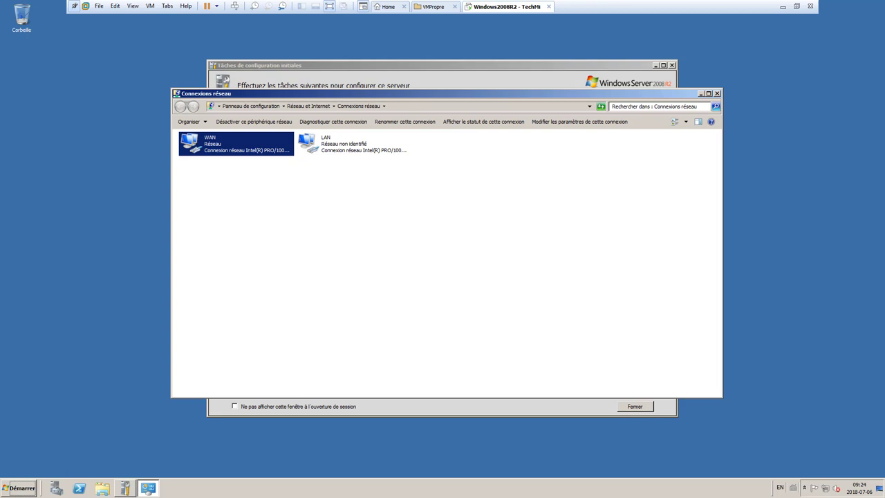
# Disable the WAN connection so it shows Désactivé, then select the LAN connection.
pyautogui.hotkey('shift', 'F10')
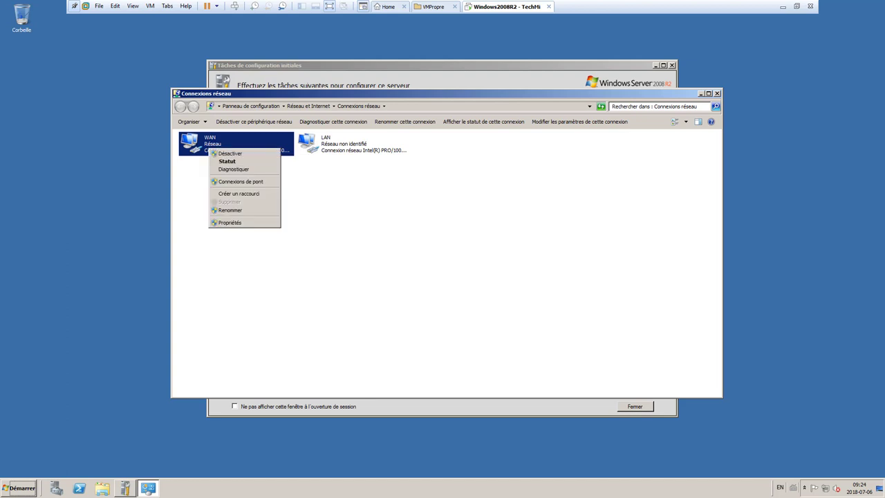
pyautogui.press('Down')
pyautogui.press('Return')
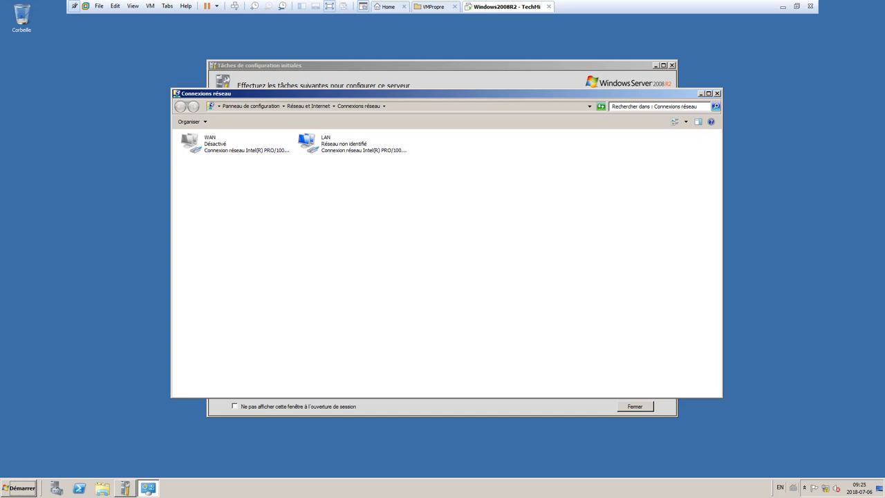
pyautogui.click(329, 143)
# In LAN properties, turn off IPv6 and set IPv4 to Utiliser l'adresse IP suivante.
pyautogui.press('Return')
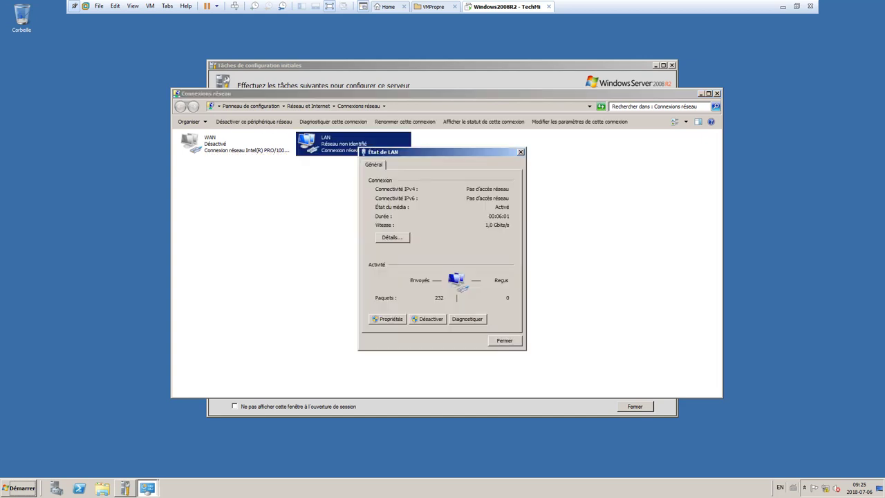
pyautogui.hotkey('alt', 'p')
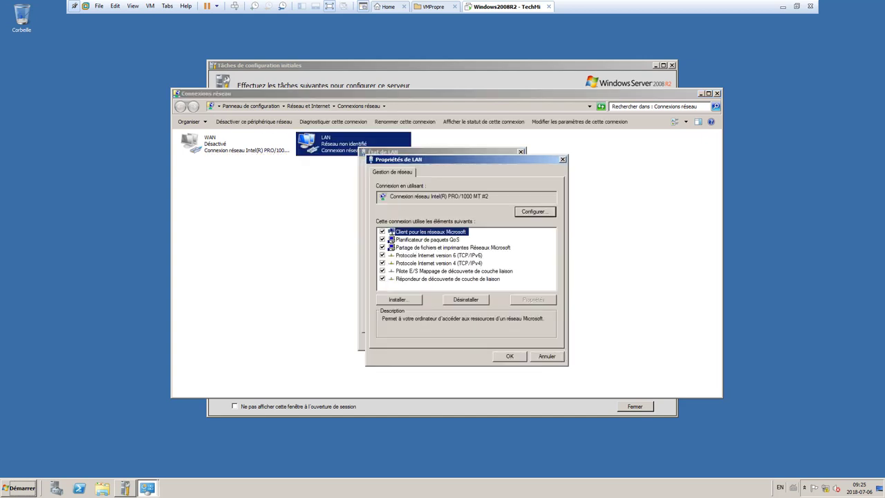
pyautogui.click(382, 255)
pyautogui.press('Down')
pyautogui.hotkey('alt', 'r')
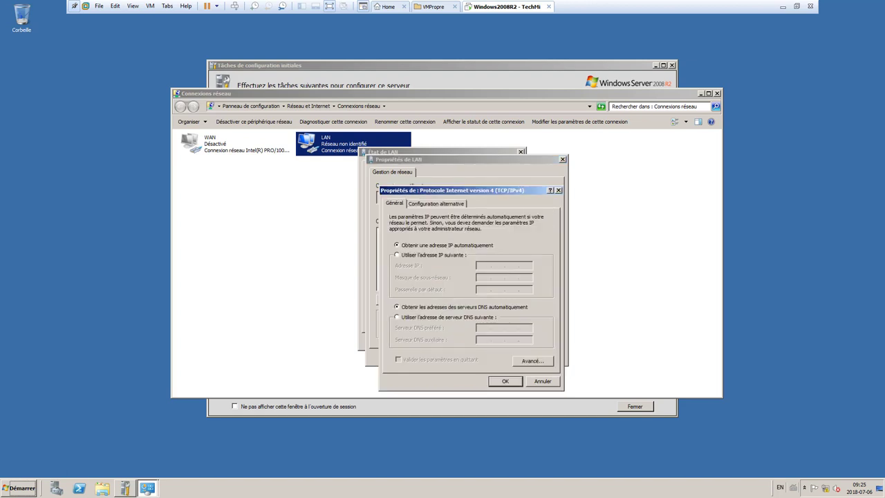
pyautogui.hotkey('alt', 's')
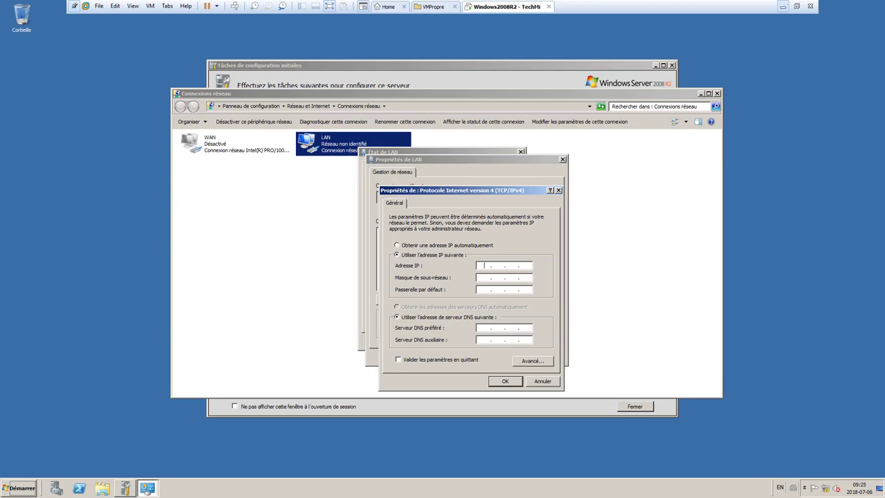
# Minimize the VM and highlight the LAN address 172.16.1.1/24 in the Google Docs spec.
pyautogui.click(782, 6)
pyautogui.click(215, 488)
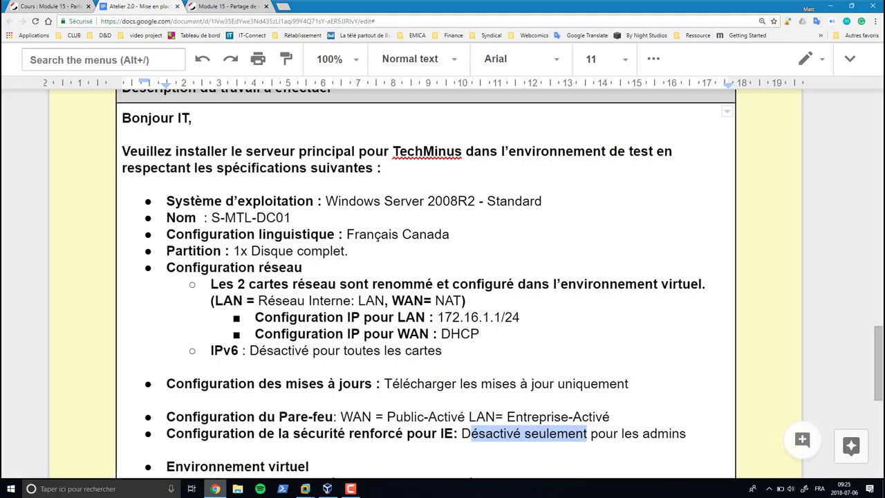
pyautogui.scroll(-1, 443, 283)
pyautogui.moveTo(437, 271); pyautogui.dragTo(519, 271)
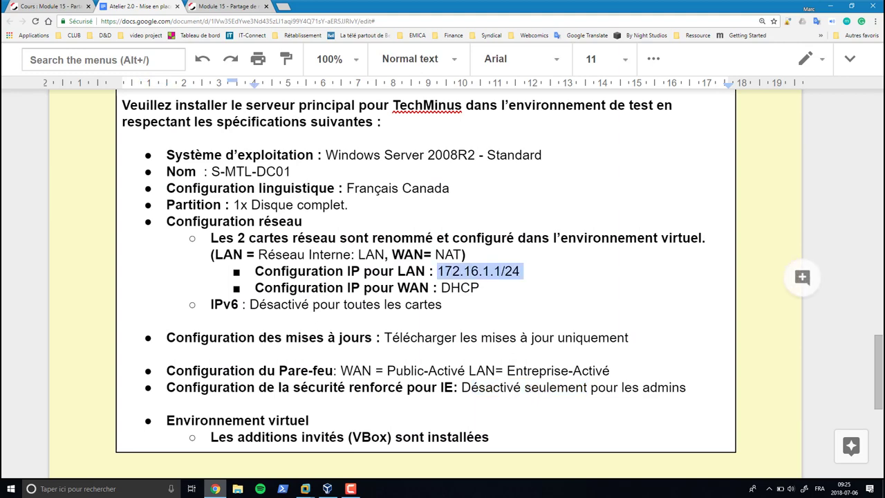
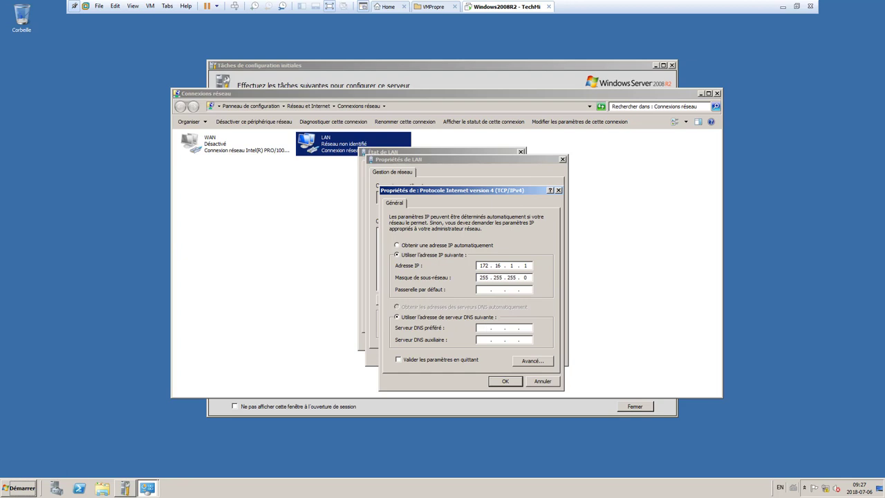
# Confirm the static IPv4 172.16.1.1 with mask 255.255.255.0 and close the LAN properties.
pyautogui.press('Return')
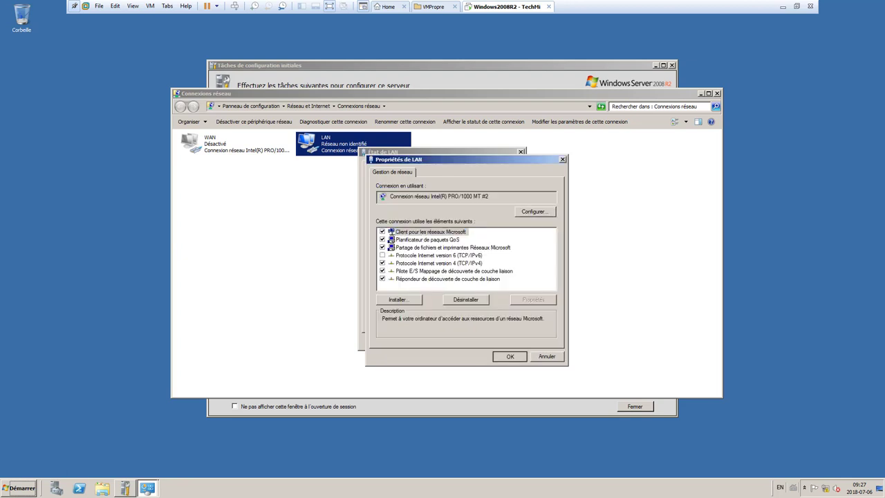
pyautogui.press('Return')
pyautogui.press('Return')
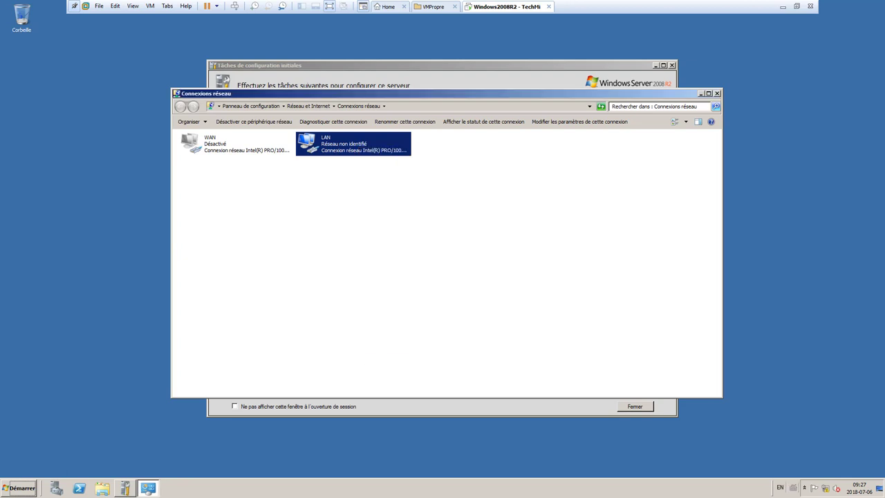
# Change the computer name to S-MTL-DC01 in the system properties.
pyautogui.hotkey('alt', 'F4')
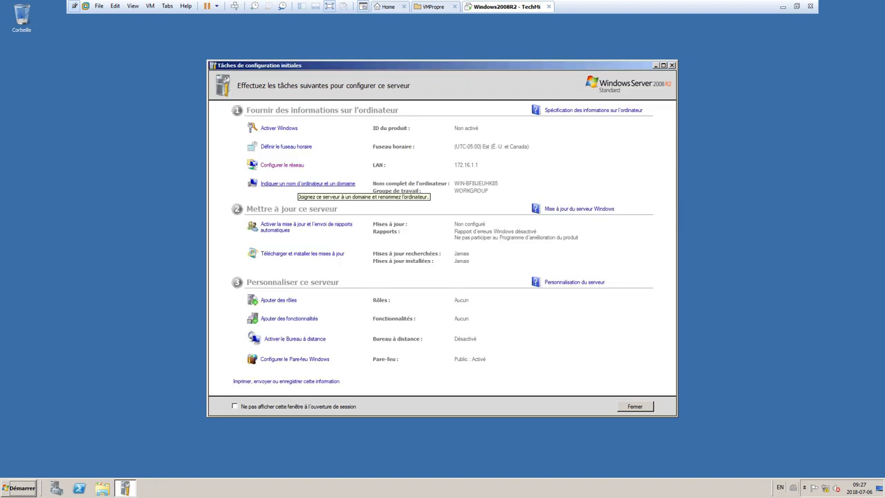
pyautogui.click(343, 184)
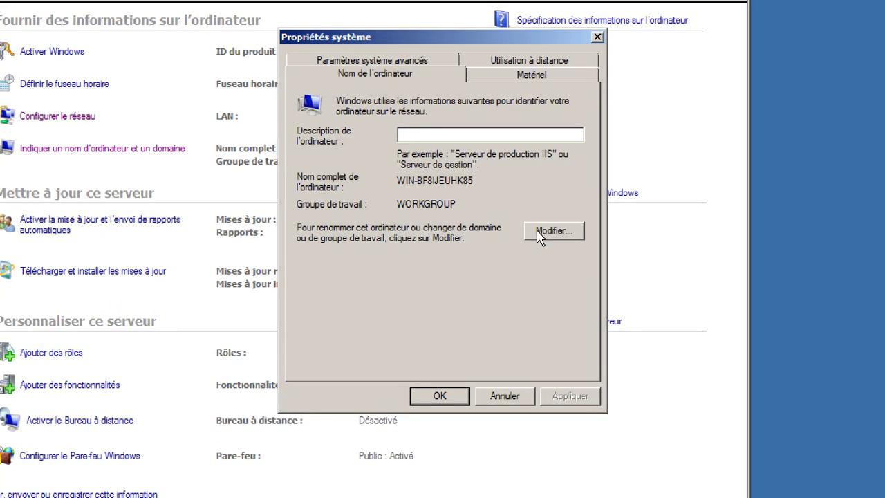
pyautogui.click(558, 231)
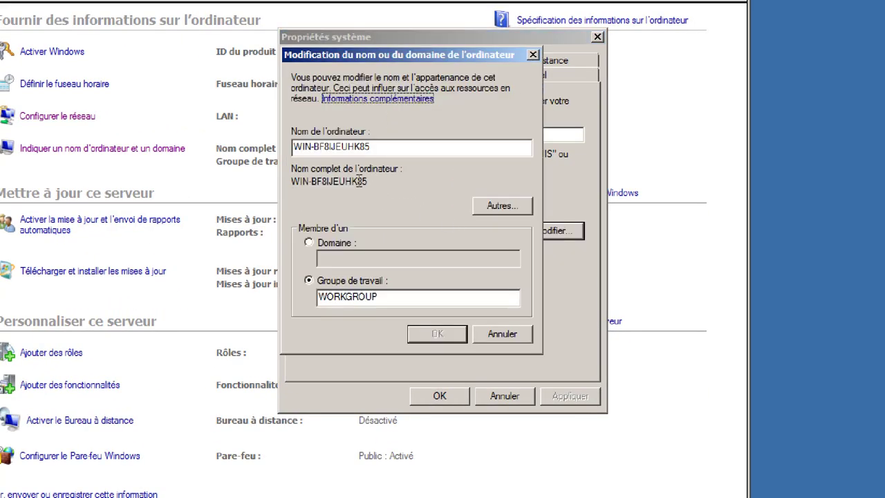
pyautogui.moveTo(374, 146); pyautogui.dragTo(272, 146)
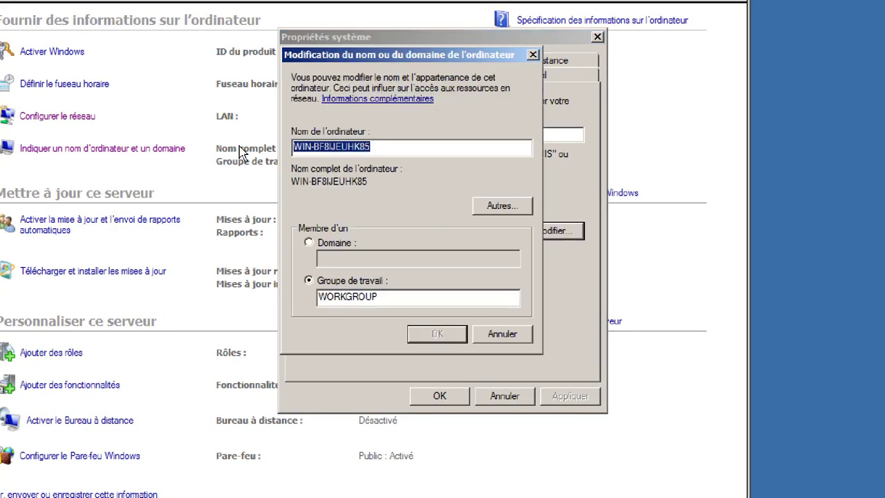
pyautogui.write('S-')
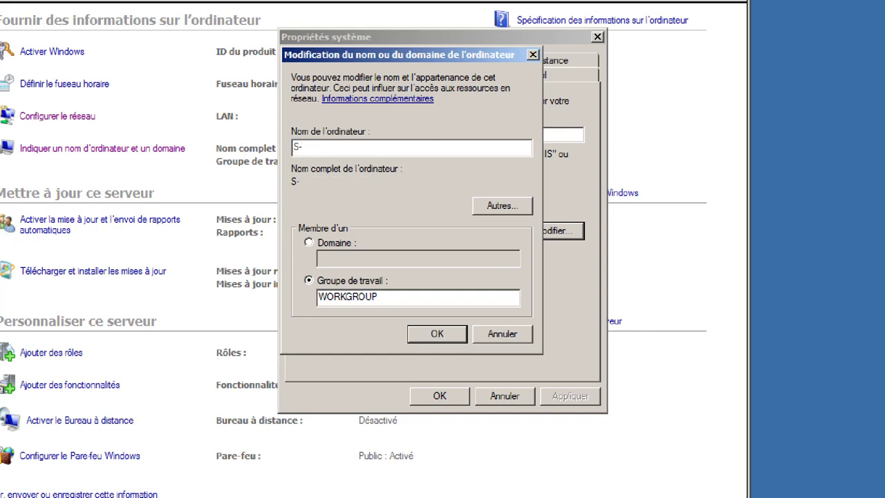
pyautogui.write('MTL-DC')
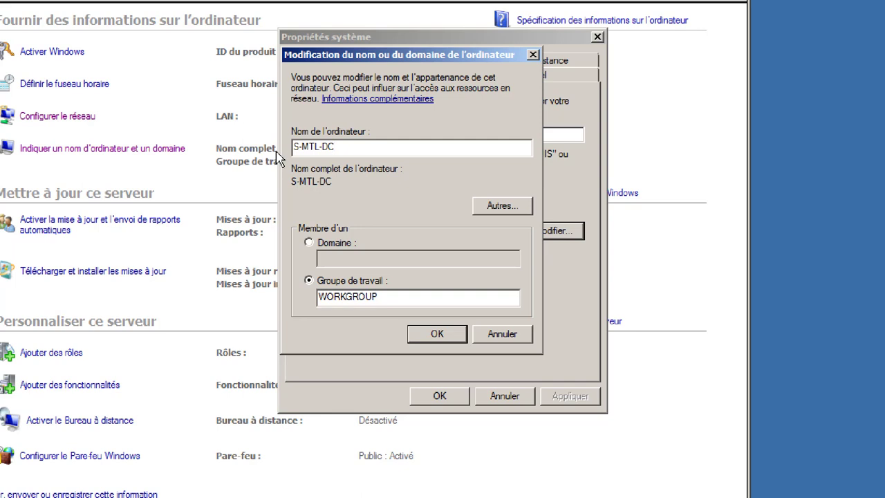
pyautogui.write('01')
pyautogui.click(448, 334)
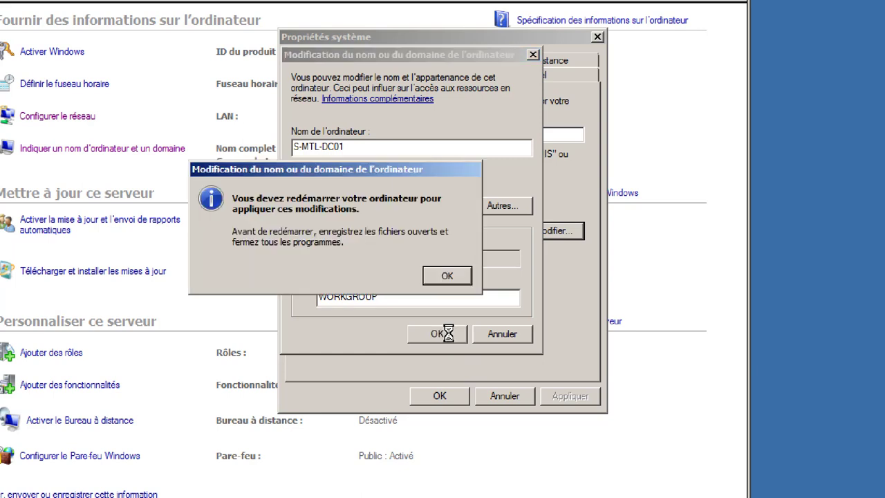
# Acknowledge the restart notice, close System Properties and choose 'Redémarrer ultérieurement'.
pyautogui.click(460, 276)
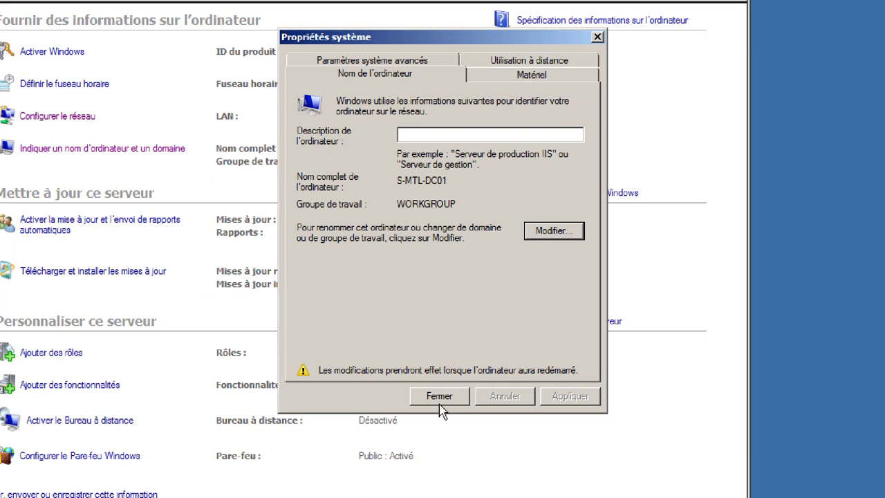
pyautogui.click(439, 396)
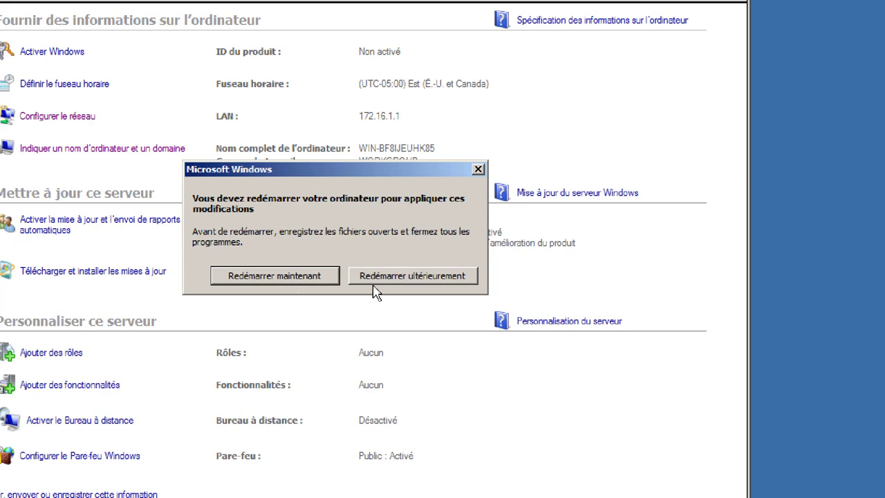
pyautogui.click(432, 273)
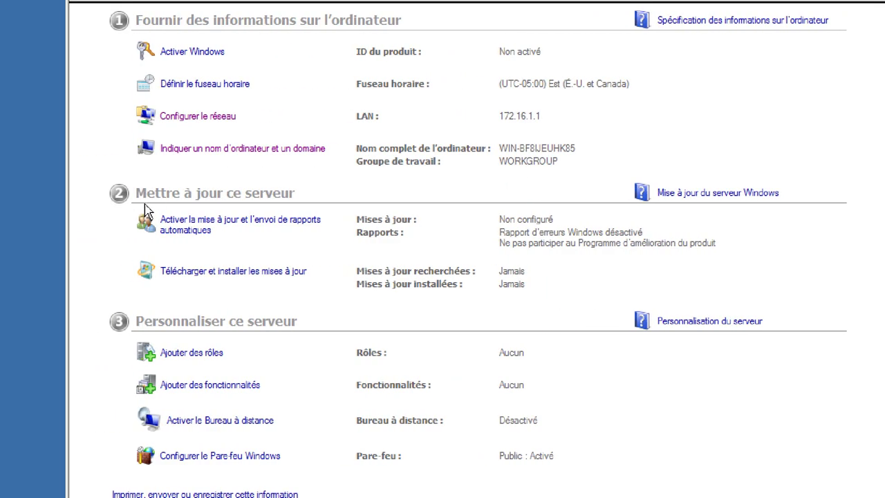
# Set Windows Update to download updates but let the administrator choose installation, then close.
pyautogui.click(205, 231)
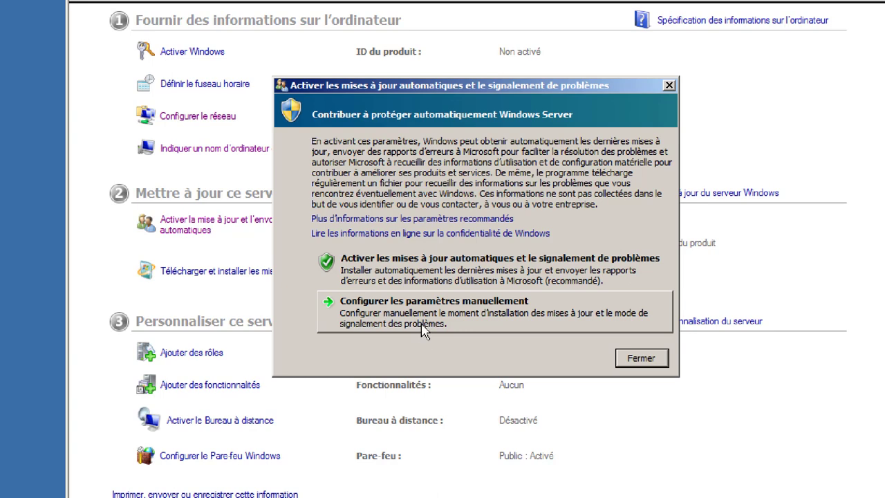
pyautogui.click(423, 325)
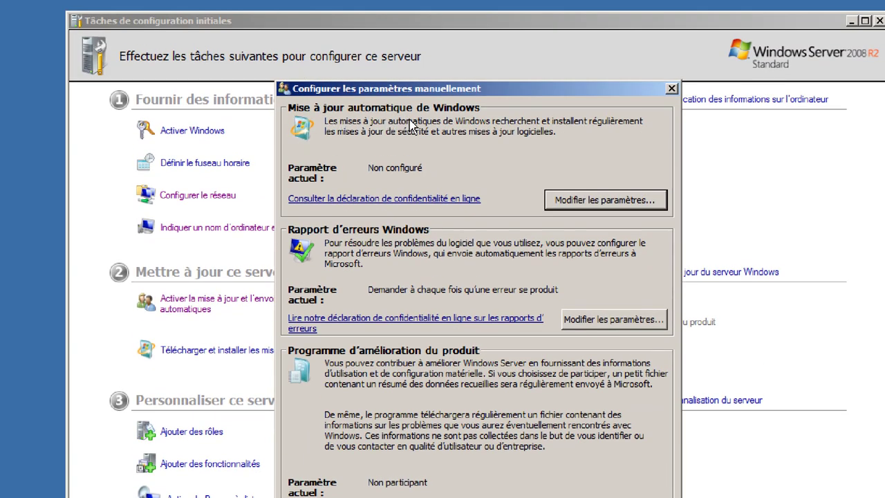
pyautogui.click(572, 199)
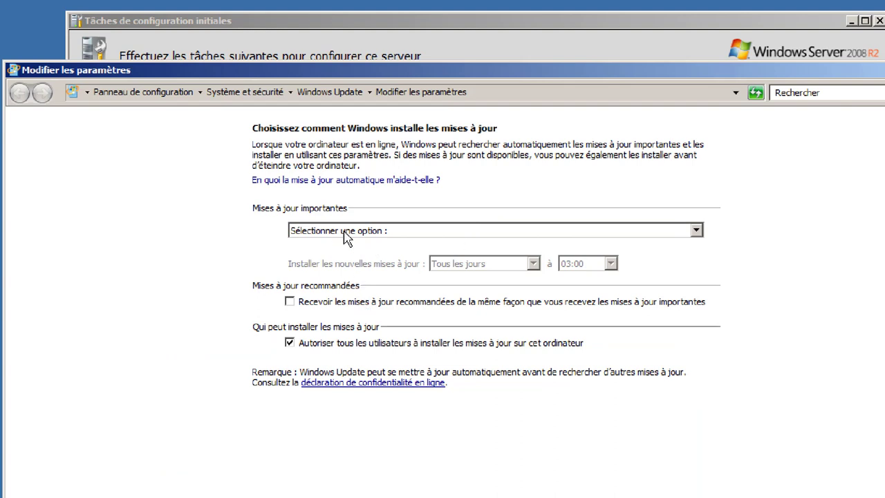
pyautogui.click(346, 235)
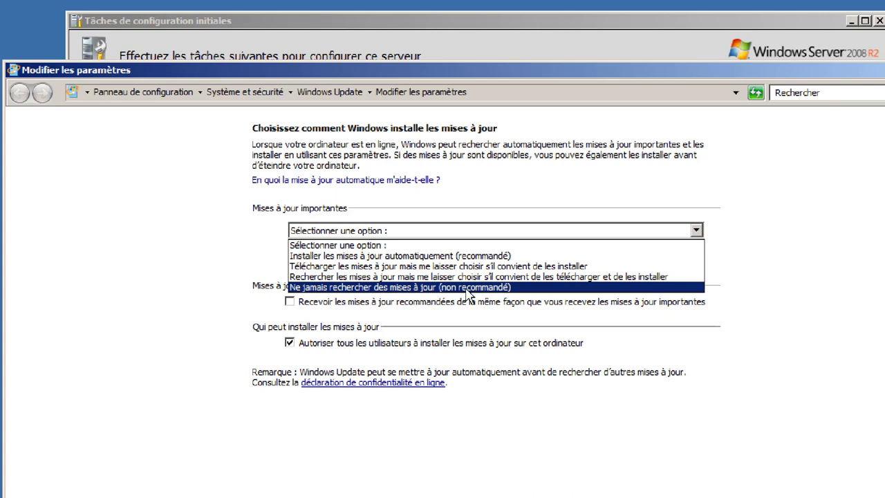
pyautogui.click(468, 287)
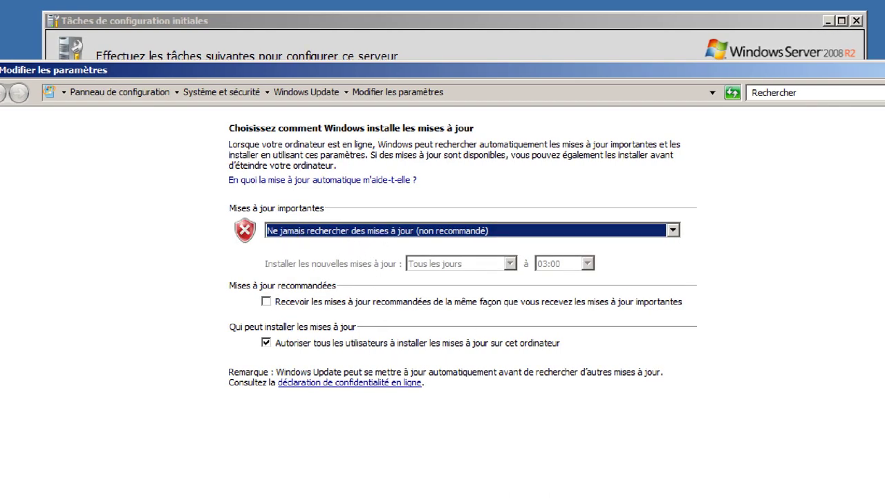
pyautogui.click(339, 231)
pyautogui.click(328, 266)
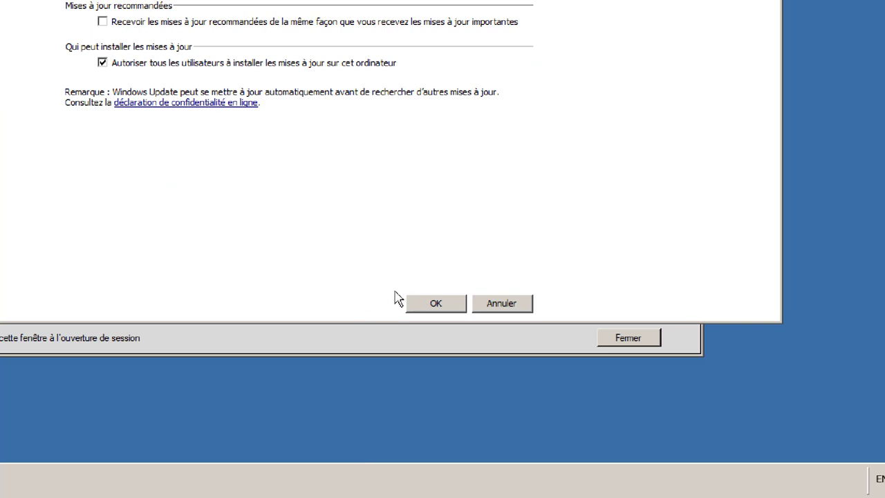
pyautogui.click(422, 302)
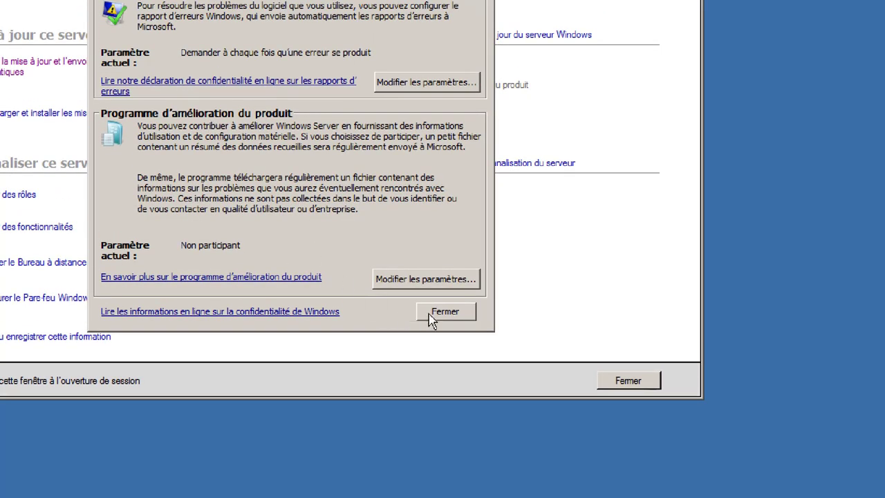
pyautogui.click(431, 313)
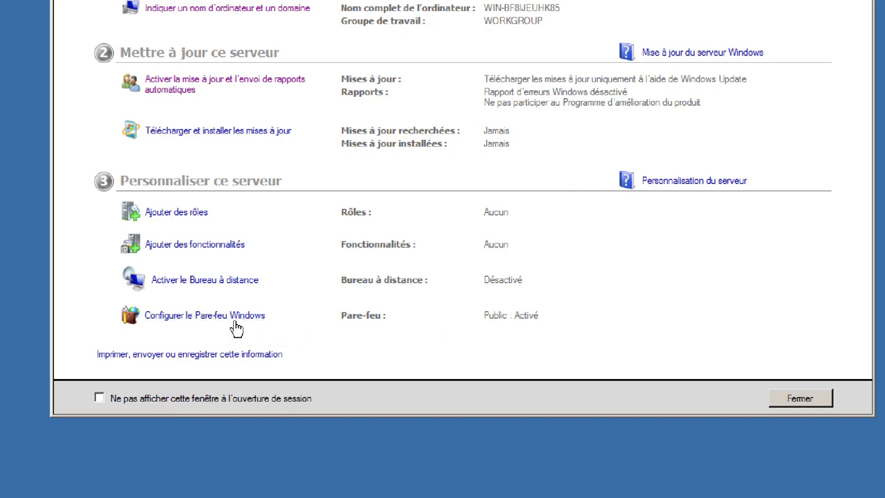
# Leave Windows Firewall Activé for private and public networks and close the firewall window.
pyautogui.click(250, 319)
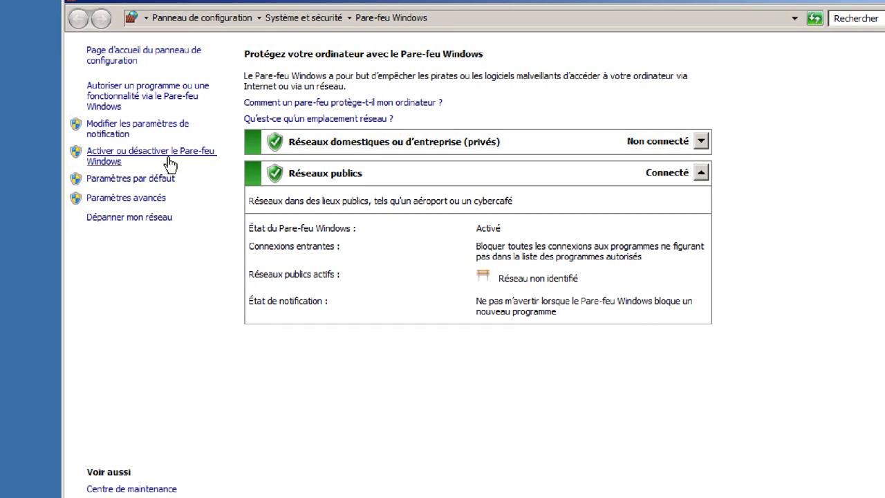
pyautogui.click(155, 200)
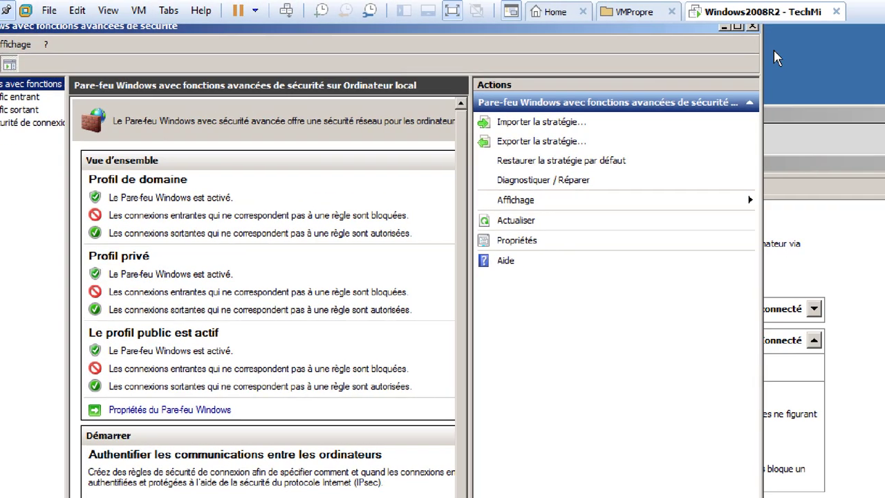
pyautogui.click(874, 21)
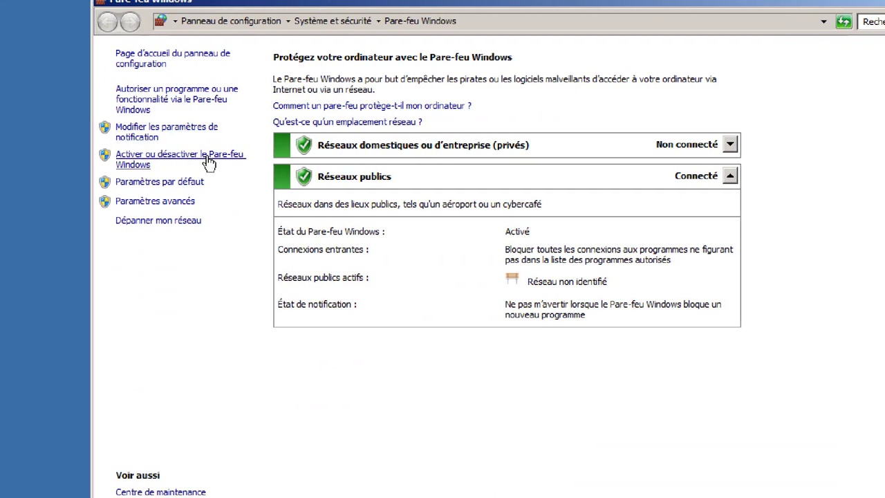
pyautogui.click(208, 163)
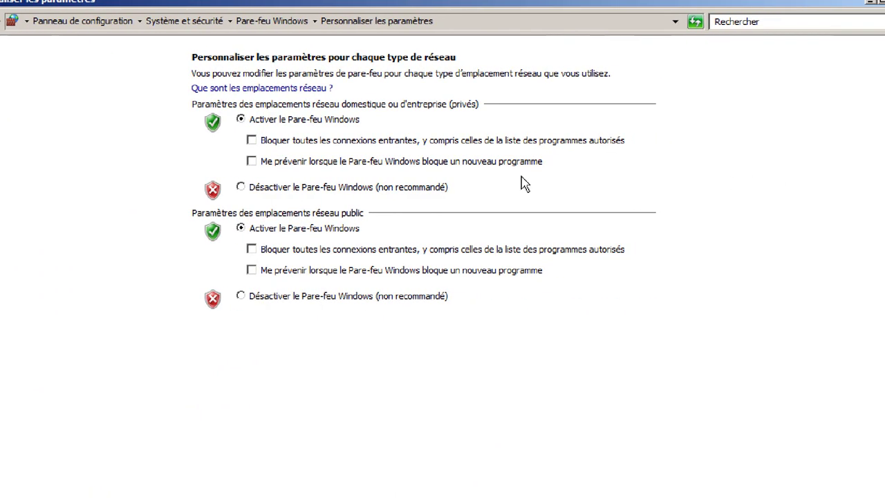
pyautogui.click(323, 301)
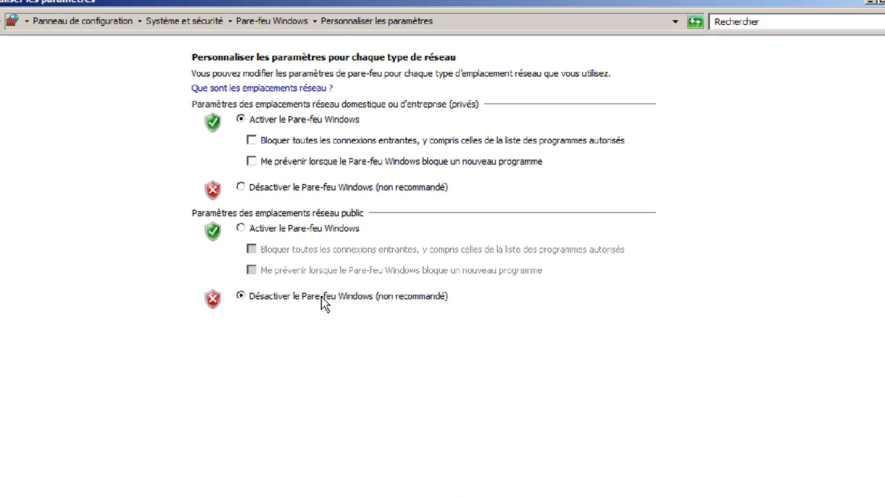
pyautogui.click(293, 231)
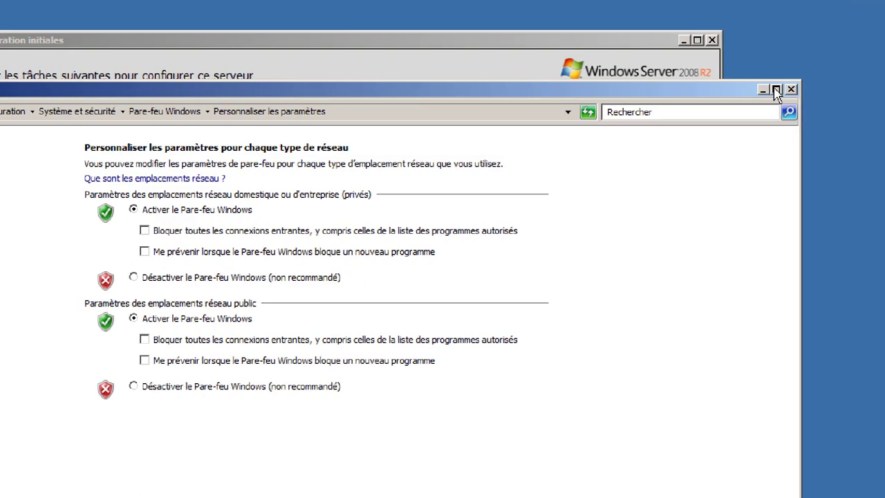
pyautogui.click(854, 89)
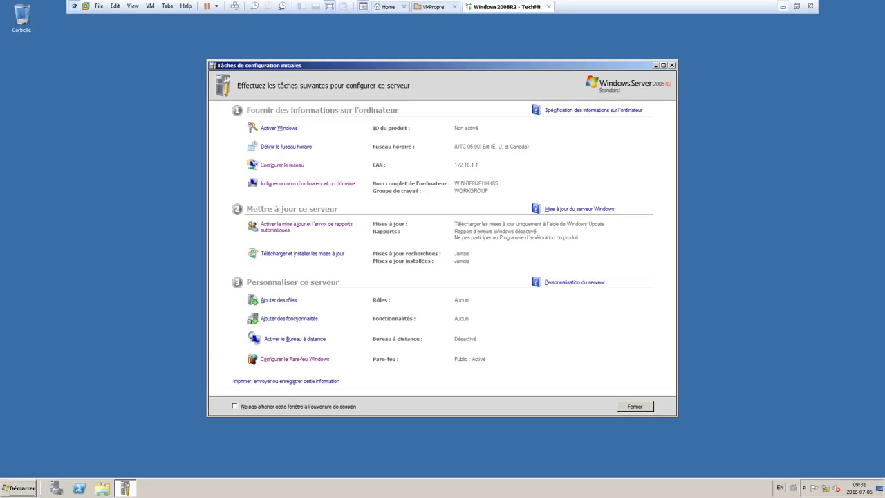
# Close the network topology PDF tab in Chrome to show the Atelier 2.0 document.
pyautogui.click(782, 6)
pyautogui.click(215, 488)
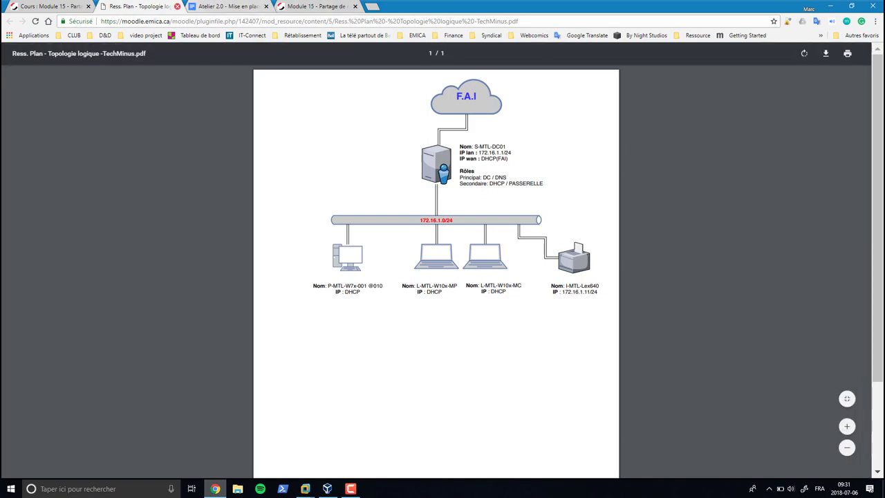
pyautogui.click(177, 6)
pyautogui.click(142, 6)
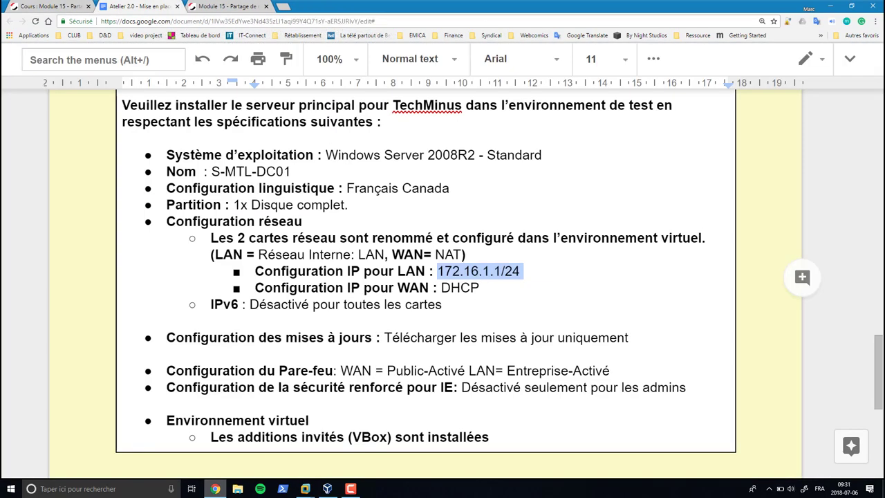
# Highlight the update, firewall and IE-for-admins requirement lines, then return to the VM.
pyautogui.moveTo(211, 321); pyautogui.dragTo(377, 338)
pyautogui.moveTo(609, 371); pyautogui.dragTo(340, 370)
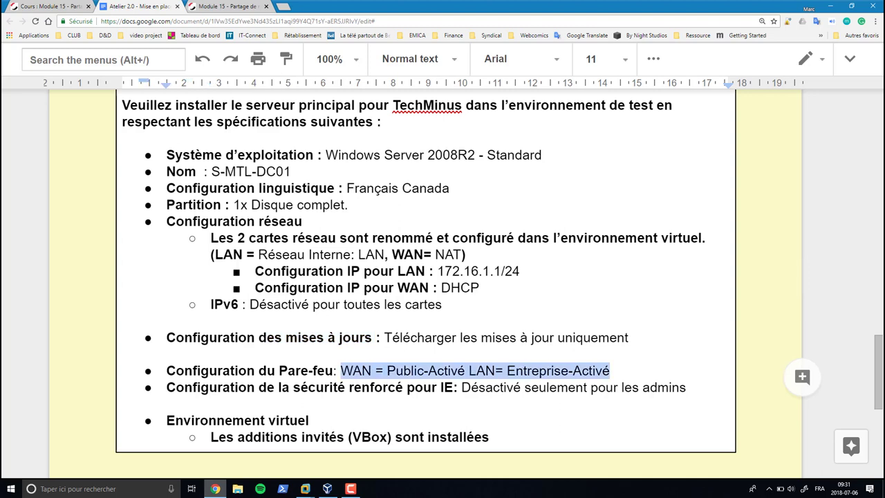
pyautogui.moveTo(686, 387); pyautogui.dragTo(462, 387)
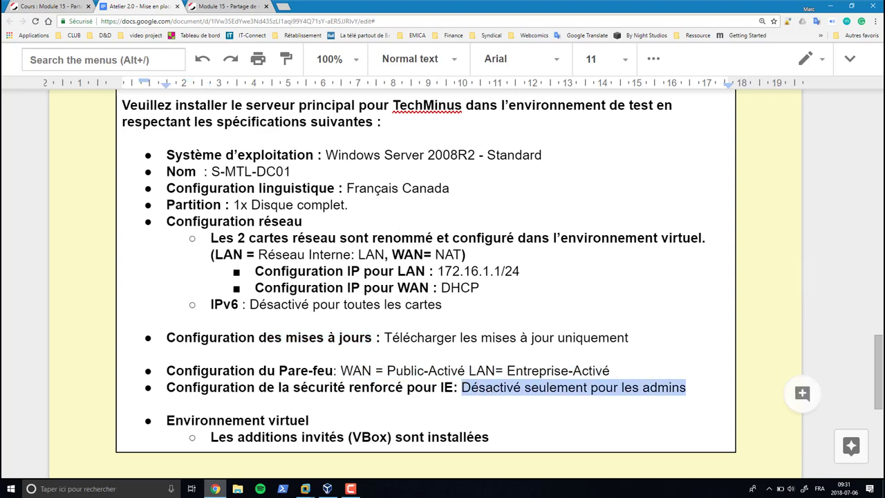
pyautogui.moveTo(305, 489)
pyautogui.click(356, 432)
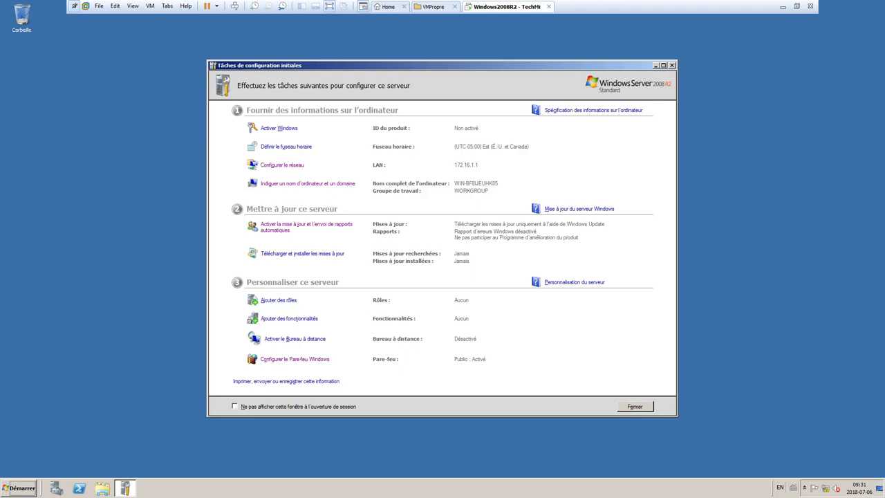
# Close the Tâches de configuration initiales window.
pyautogui.click(235, 407)
pyautogui.click(235, 406)
pyautogui.click(635, 407)
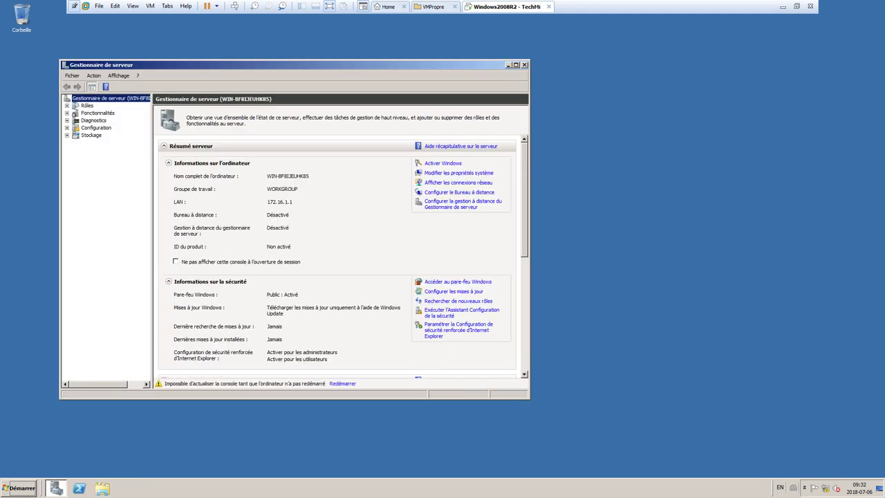
# Center and widen Server Manager and its tree pane, scrolling to the security information.
pyautogui.moveTo(277, 64); pyautogui.dragTo(445, 49)
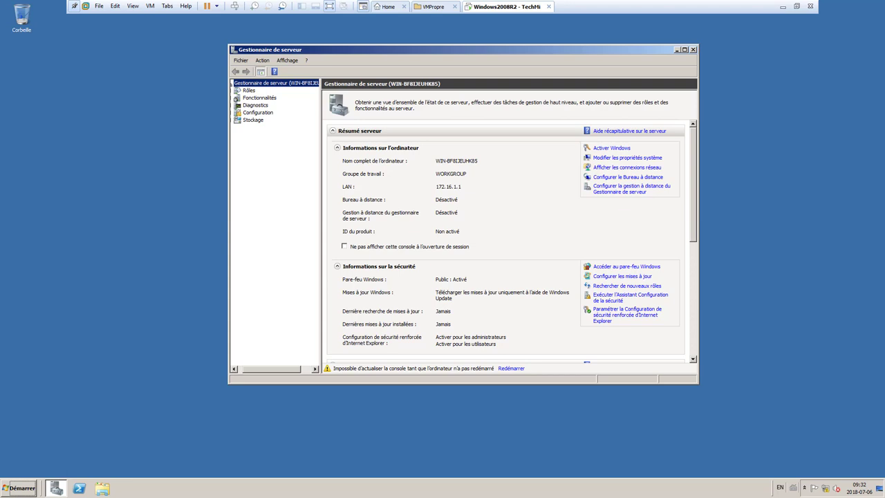
pyautogui.moveTo(229, 208); pyautogui.dragTo(194, 207)
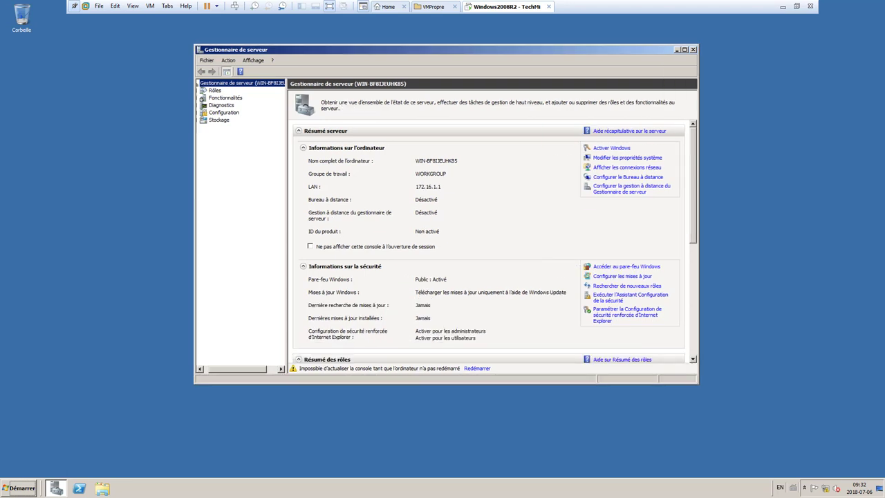
pyautogui.moveTo(287, 207); pyautogui.dragTo(330, 207)
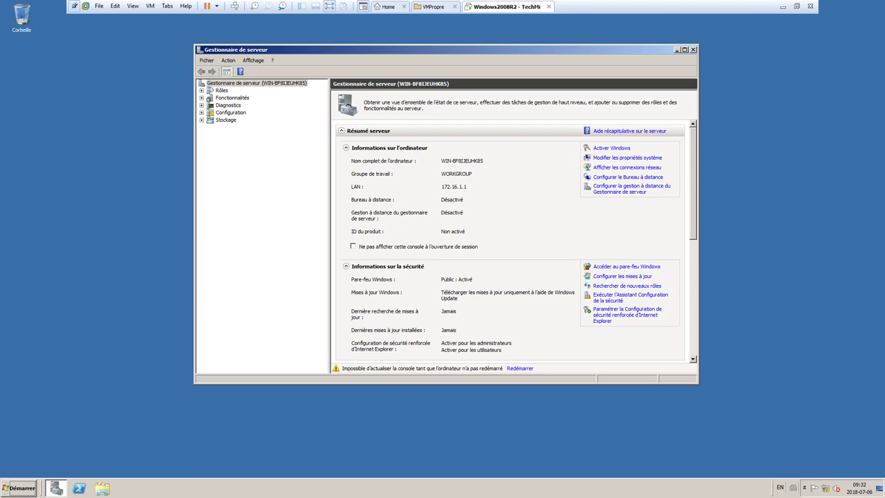
pyautogui.scroll(-3, 515, 242)
pyautogui.scroll(-1, 516, 242)
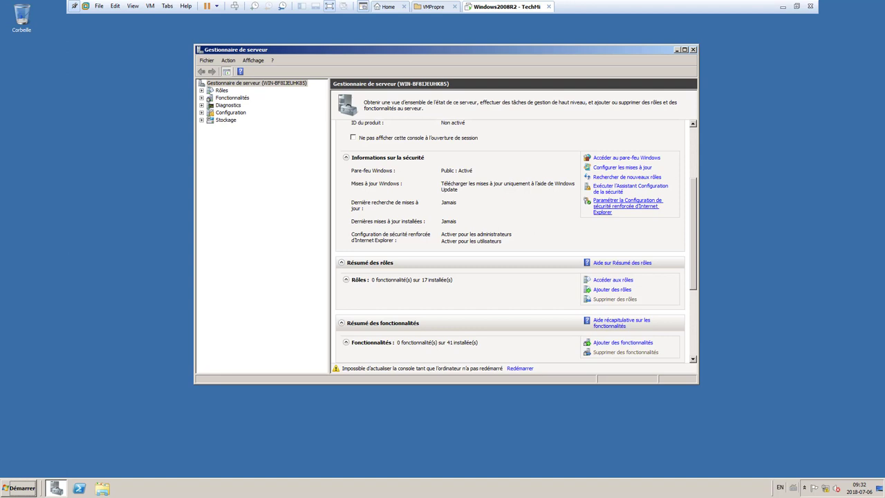
# Set IE Enhanced Security Configuration to Désactivé for Administrateurs, Activé for Utilisateurs.
pyautogui.click(626, 203)
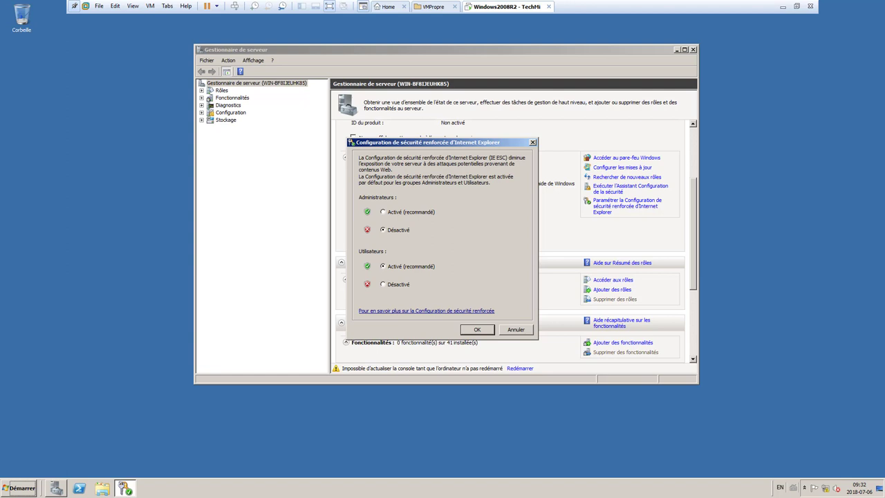
pyautogui.click(478, 329)
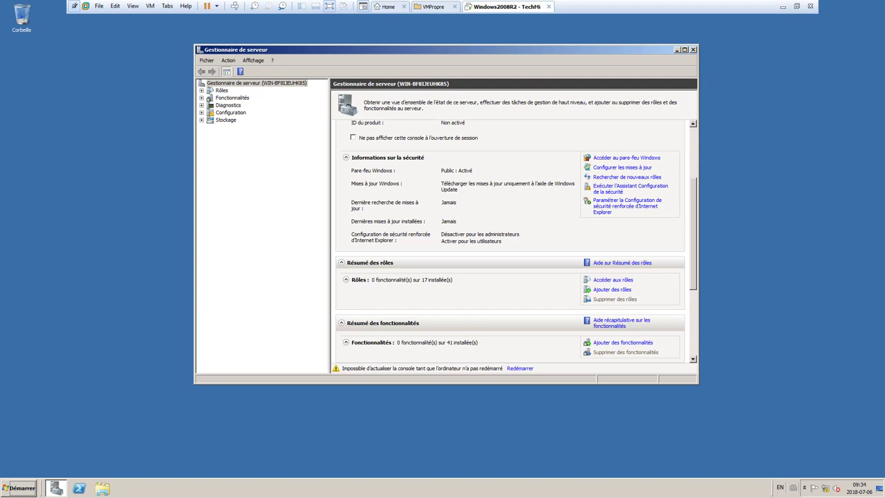
# Close Server Manager and choose Redémarrer from the Start menu power options.
pyautogui.hotkey('alt', 'F4')
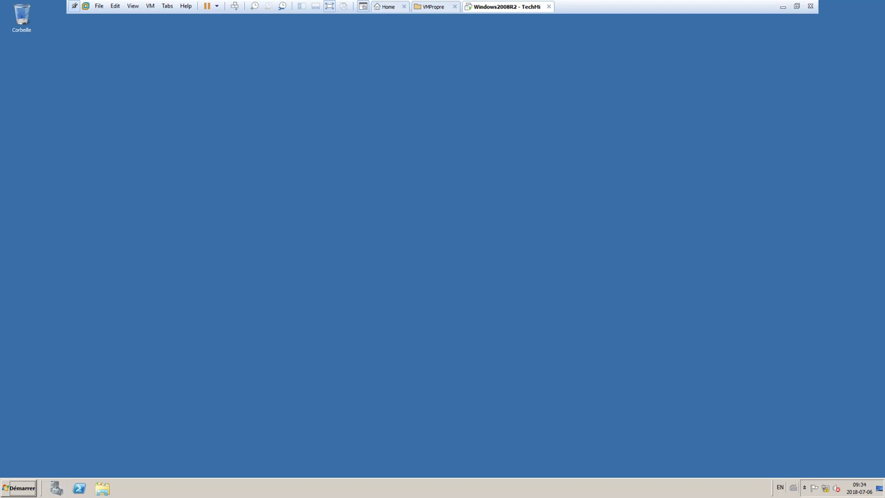
pyautogui.press('super')
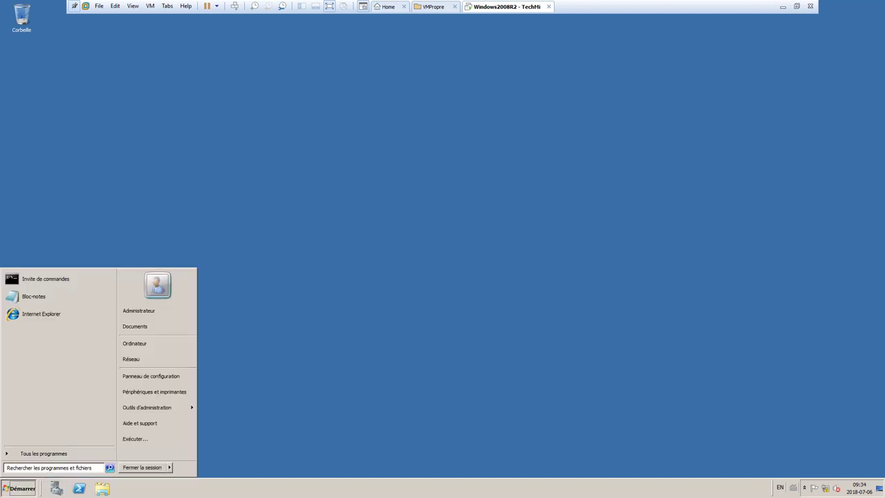
pyautogui.press('Right')
pyautogui.press('Up')
pyautogui.press('Up')
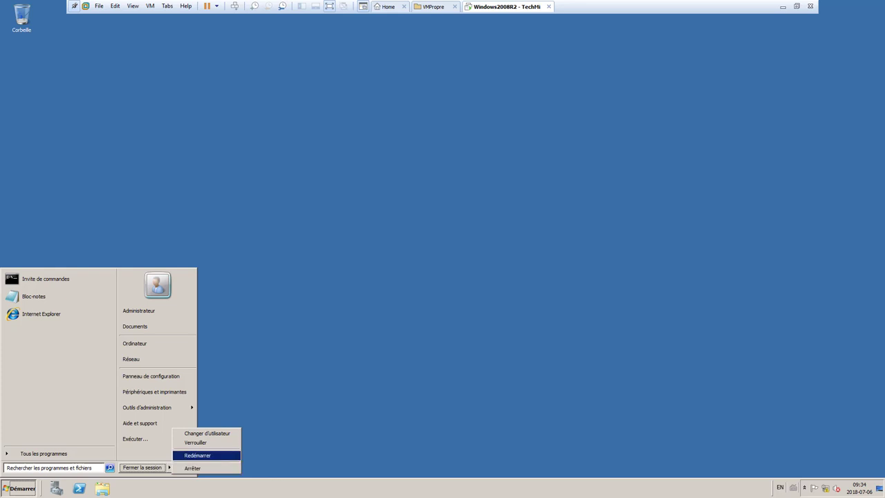
pyautogui.press('Return')
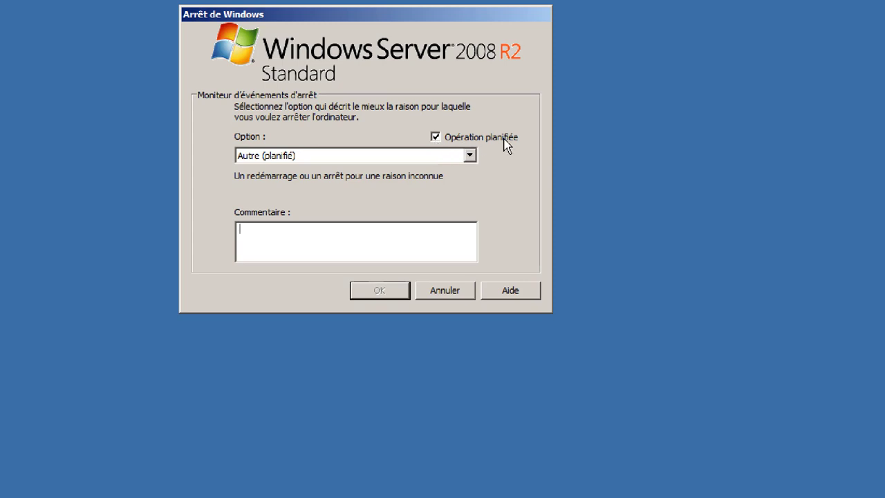
# Restart with reason 'Système d'exploitation : reconfiguration (planifiée)' and comment RENOMMAGE DU SERVEUR.
pyautogui.click(468, 156)
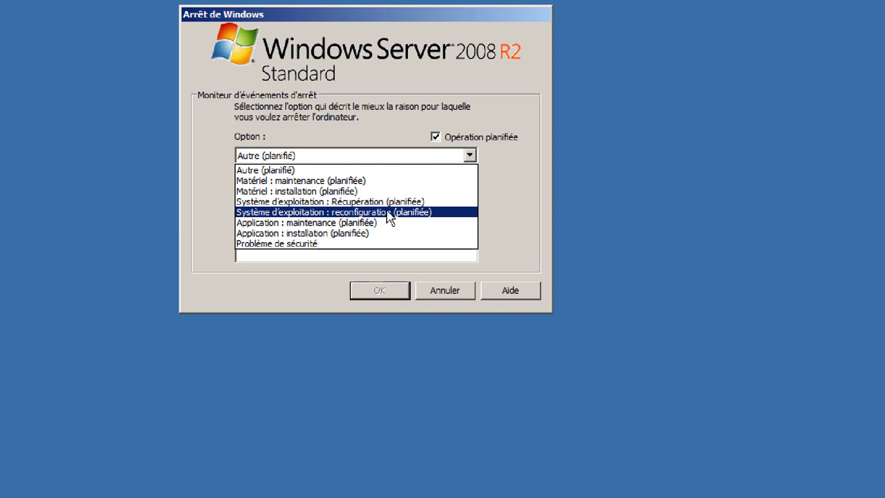
pyautogui.press('Up')
pyautogui.press('Up')
pyautogui.press('Up')
pyautogui.click(343, 216)
pyautogui.click(344, 216)
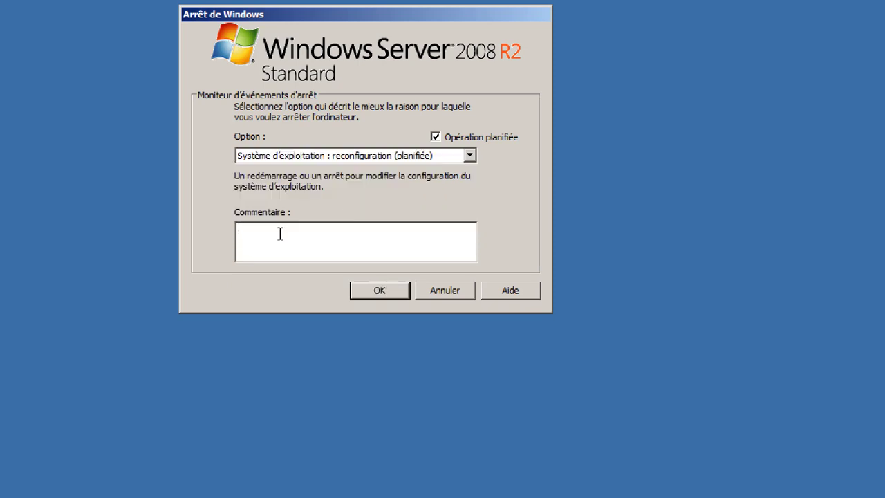
pyautogui.write('RENOMMAGE DU P')
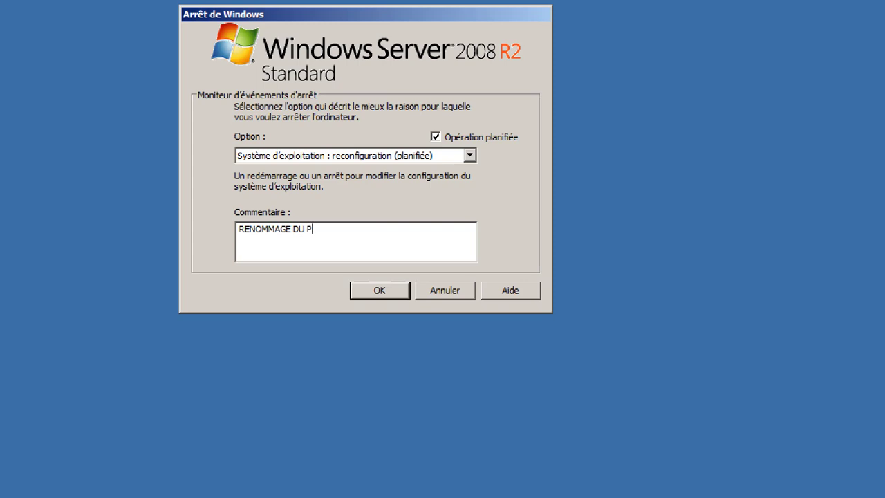
pyautogui.press('BackSpace')
pyautogui.write('SERVEUR')
pyautogui.click(388, 294)
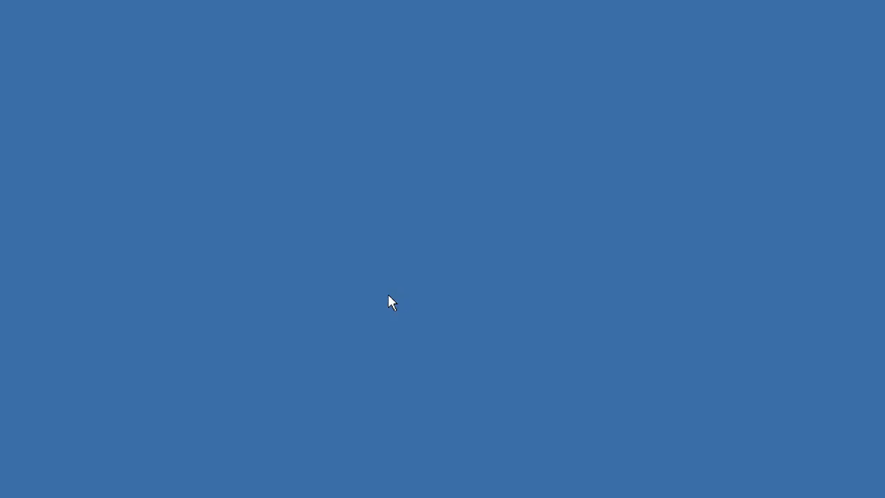